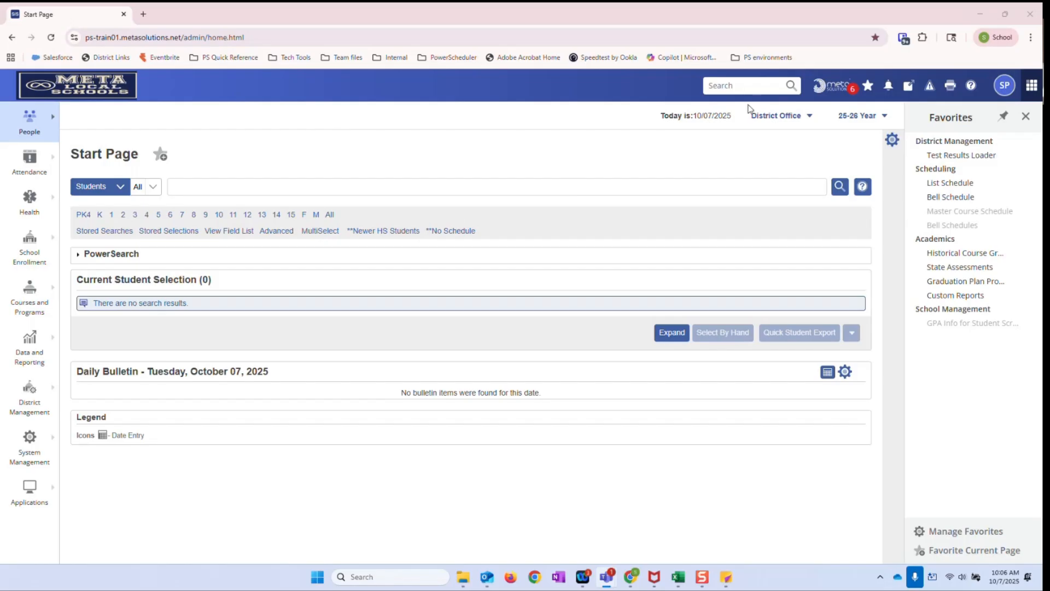
Check the list of available schools, keep District Office as the context, and open the district's GPA Calculation Methods page
click(788, 115)
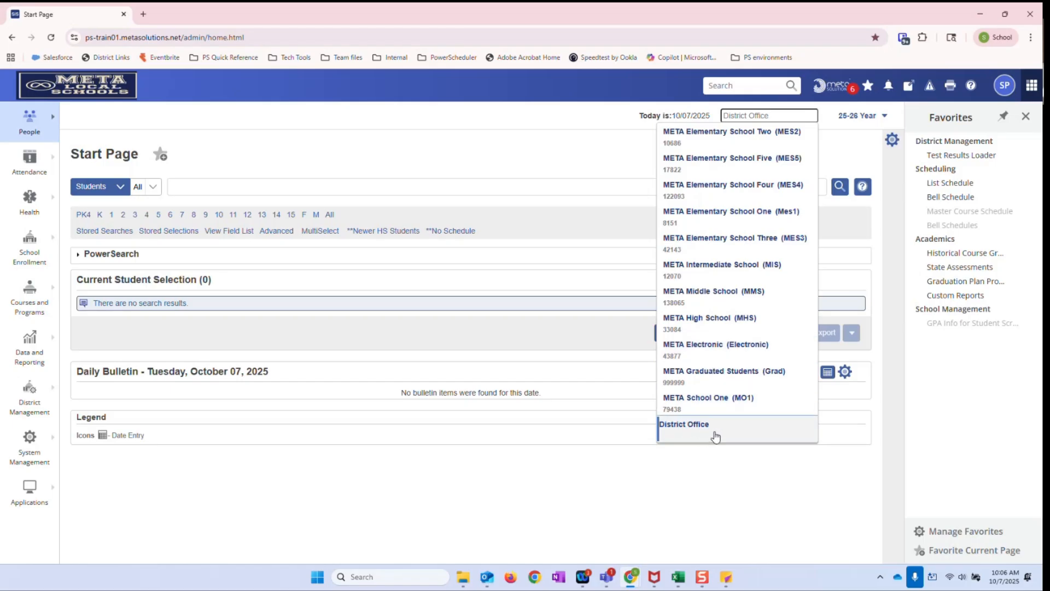
click(609, 168)
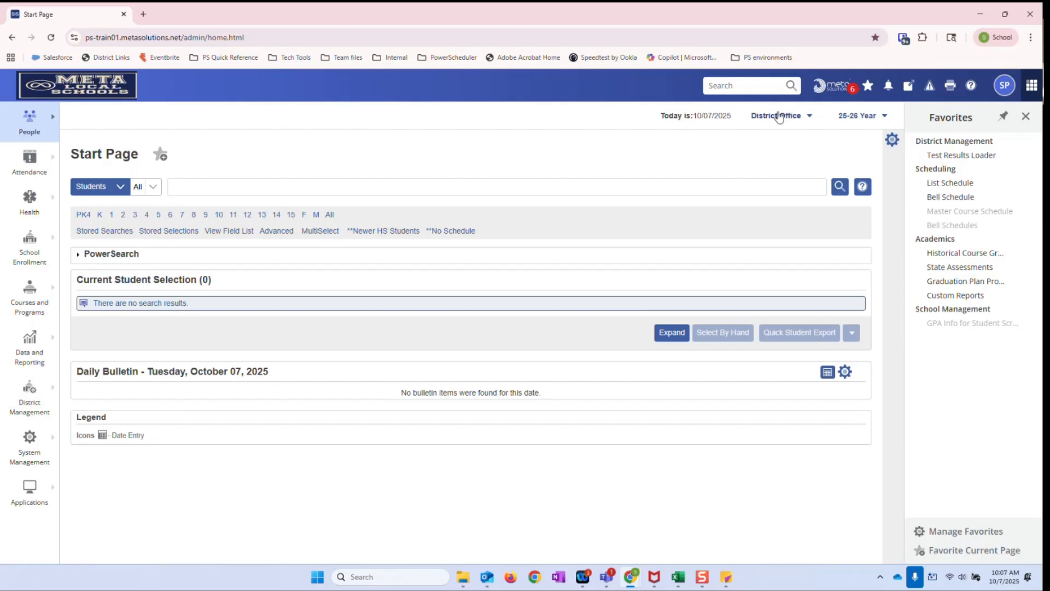
click(44, 392)
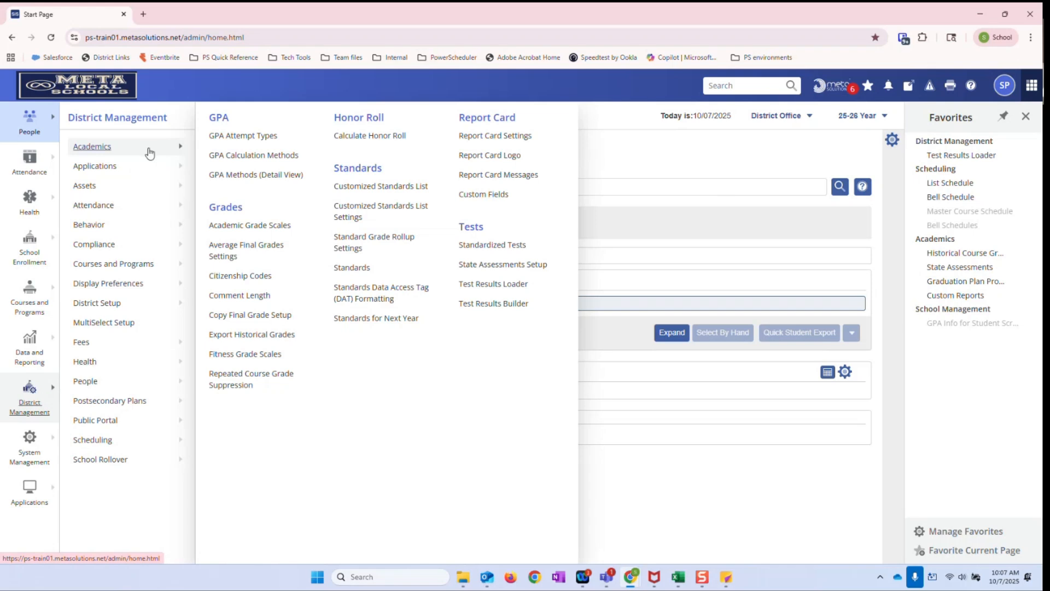
click(246, 156)
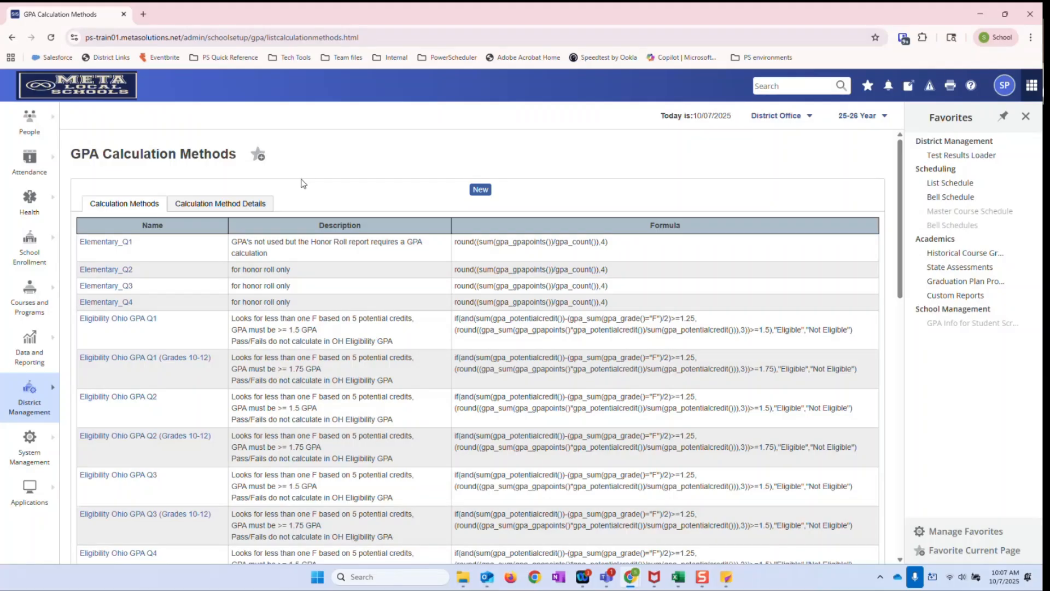
Look through the list of GPA calculation methods, from the elementary and eligibility methods down to the high school ones
scroll(304, 180, down, 1)
scroll(306, 182, up, 1)
scroll(903, 258, down, 1)
scroll(903, 258, down, 3)
scroll(903, 259, up, 5)
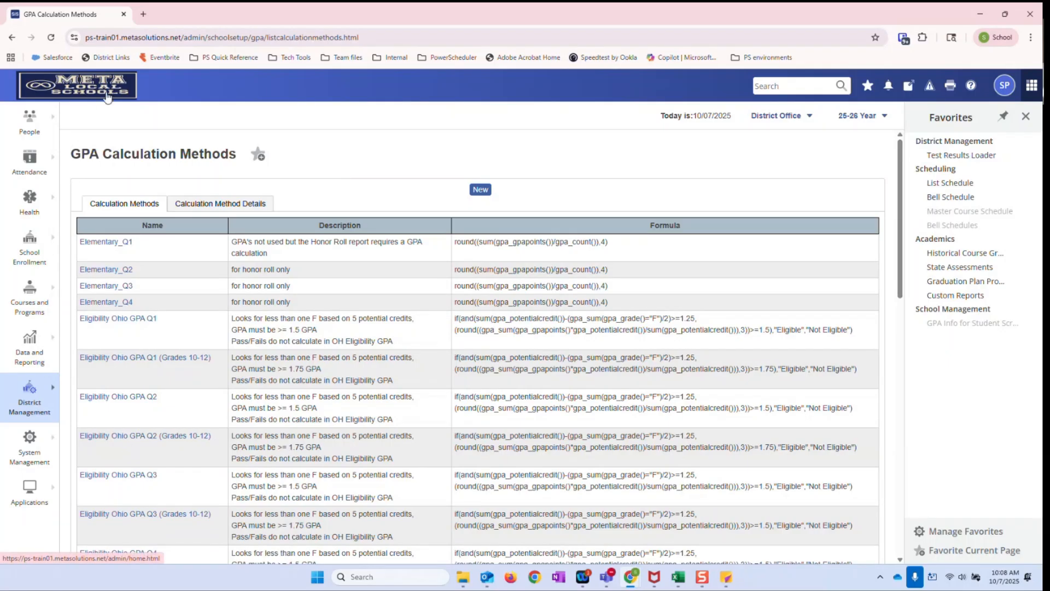
scroll(178, 509, down, 3)
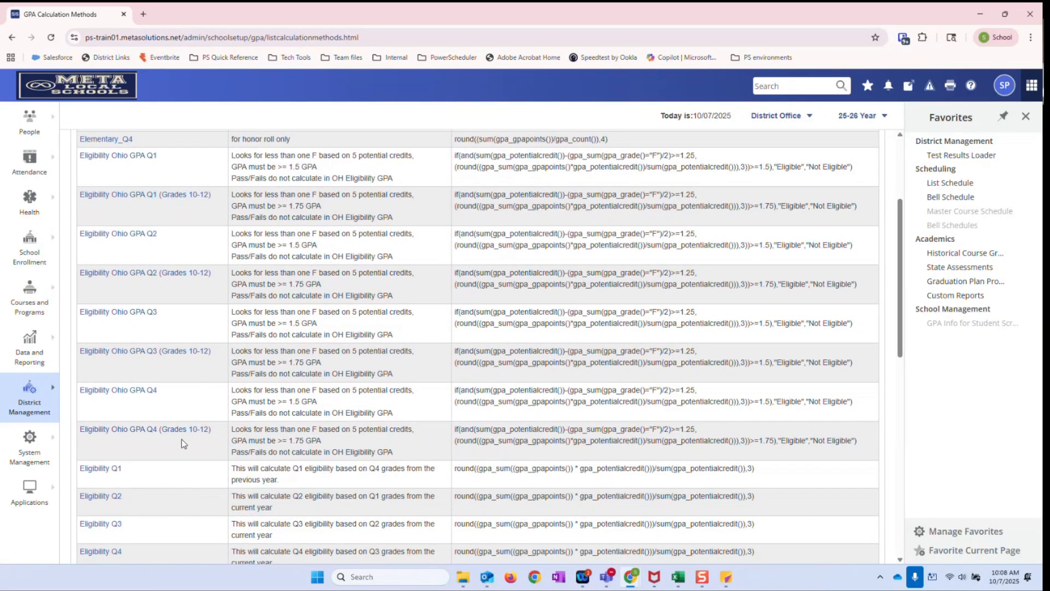
scroll(183, 445, down, 2)
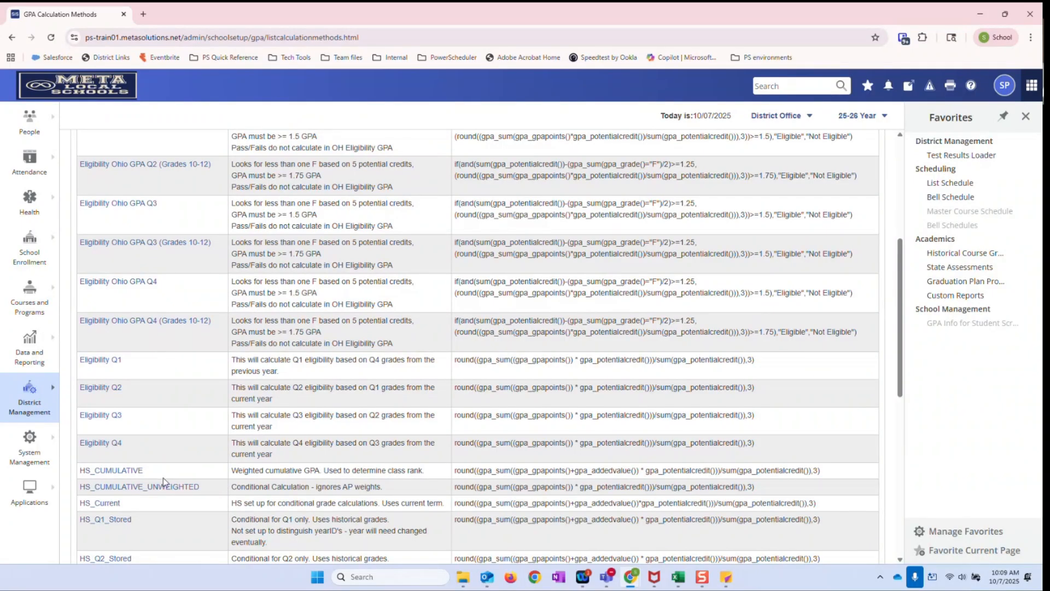
scroll(164, 492, up, 3)
scroll(167, 503, up, 2)
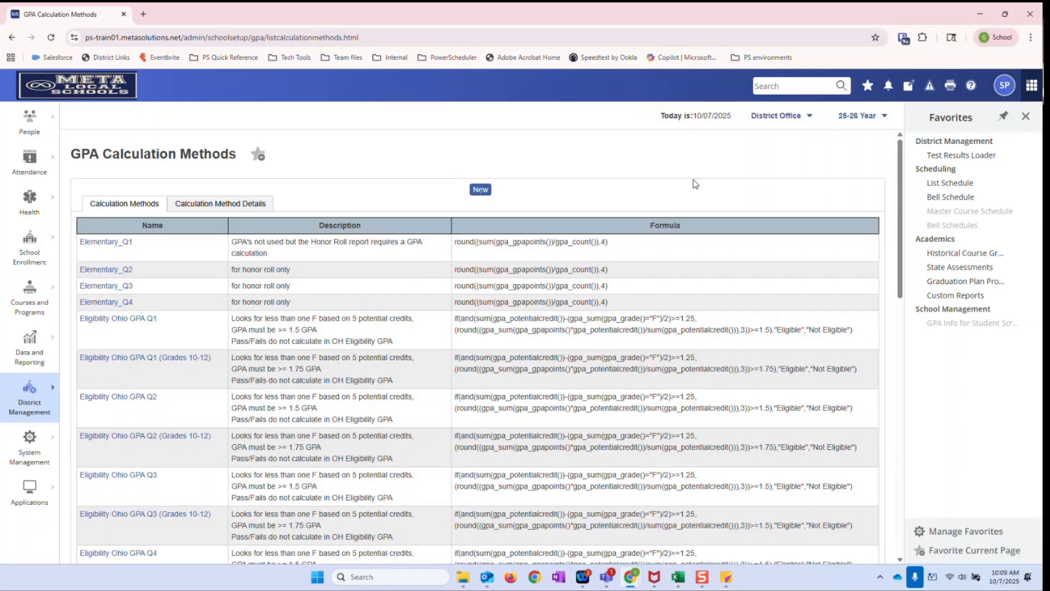
Open the system help article on GPA Calculations and close it to return to the methods list
click(970, 90)
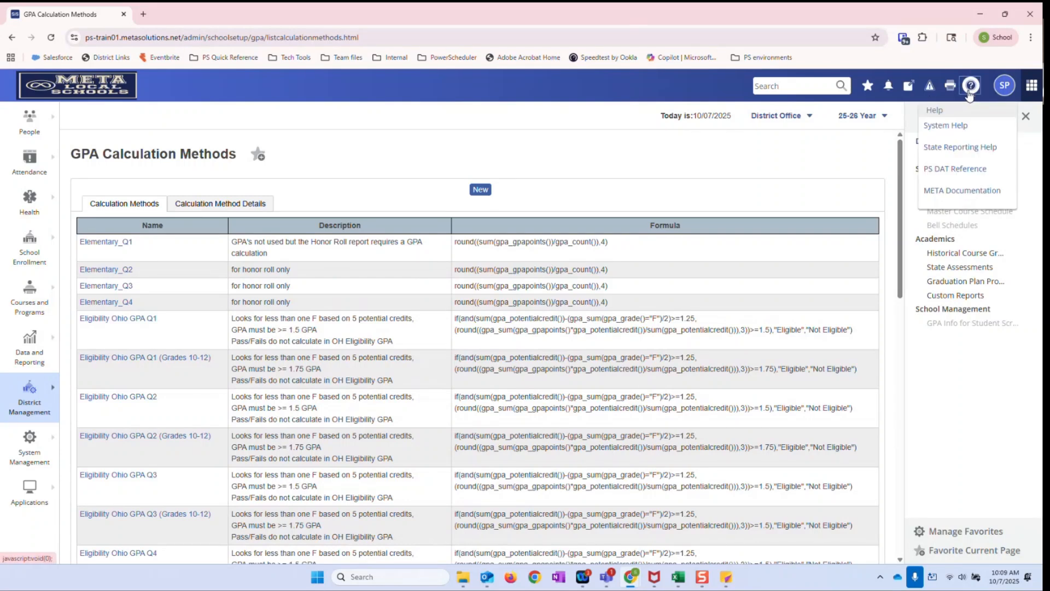
click(936, 129)
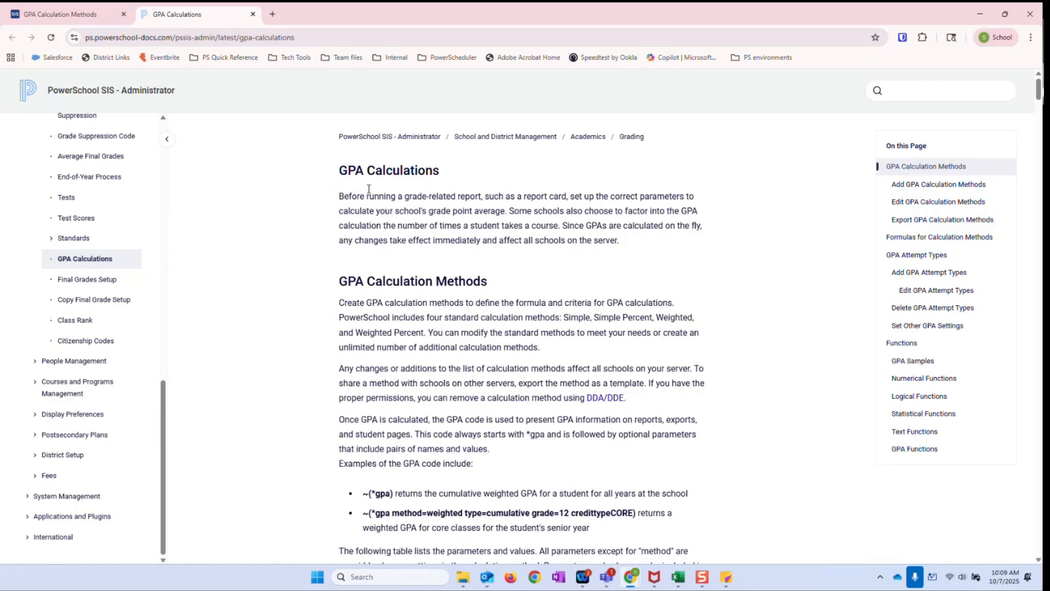
click(254, 14)
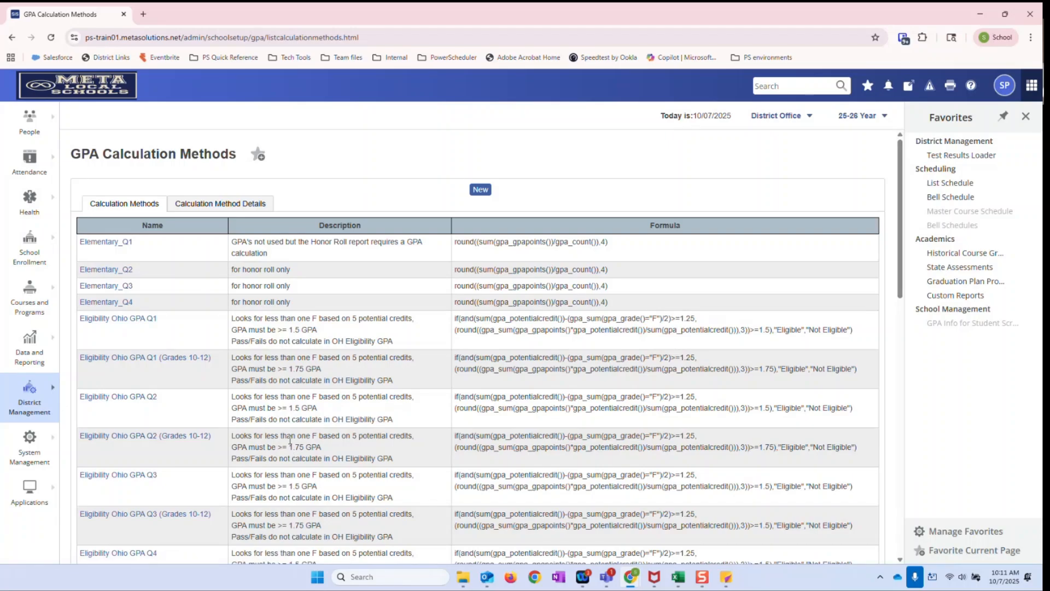
Find the Simple calculation method in the list and examine its formula
scroll(290, 440, down, 2)
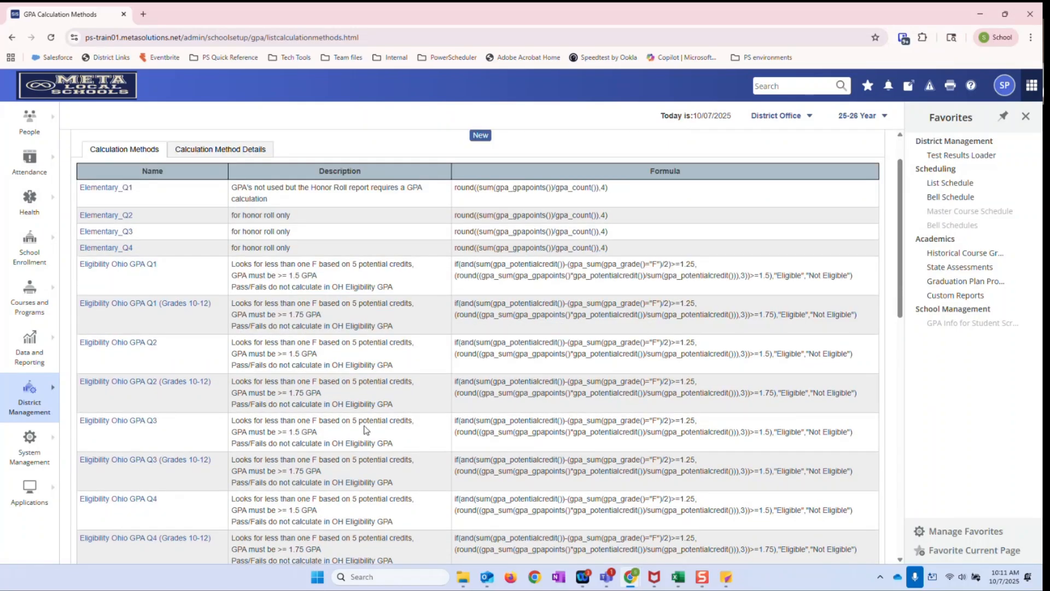
scroll(328, 428, down, 3)
scroll(294, 427, down, 6)
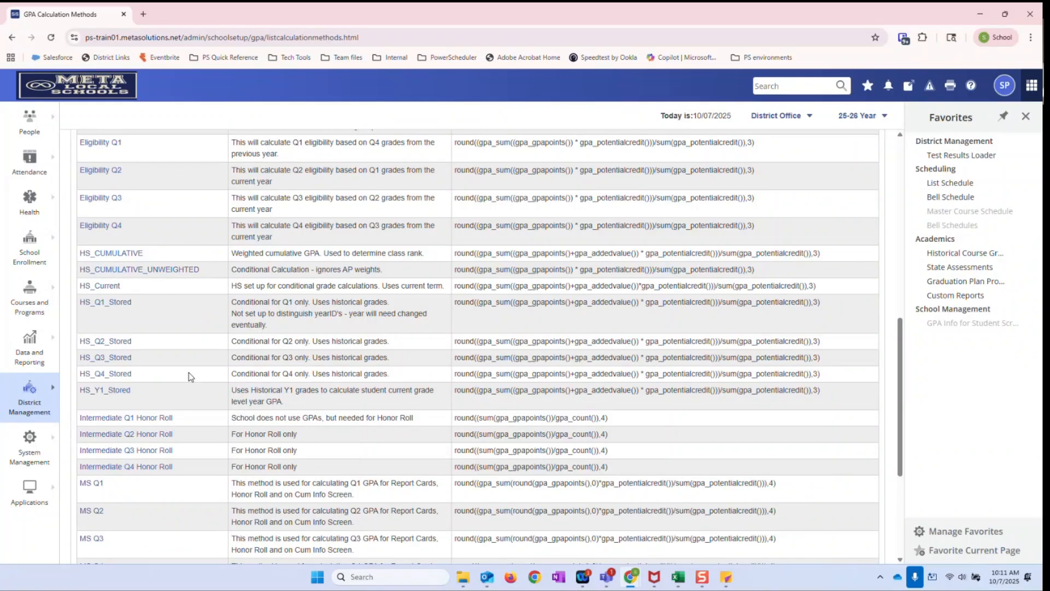
scroll(189, 378, down, 3)
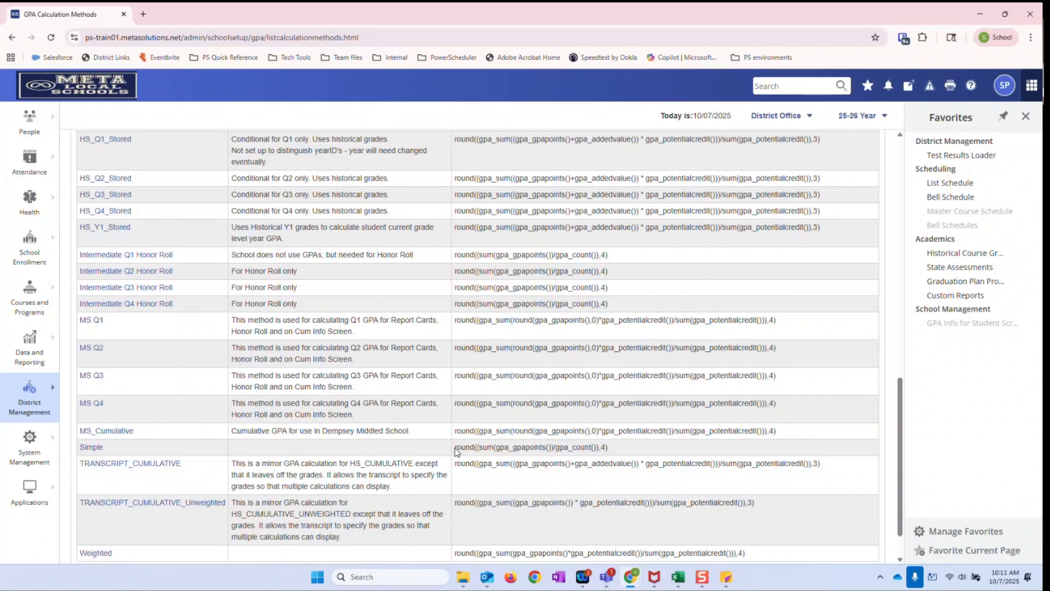
drag(456, 448, 612, 454)
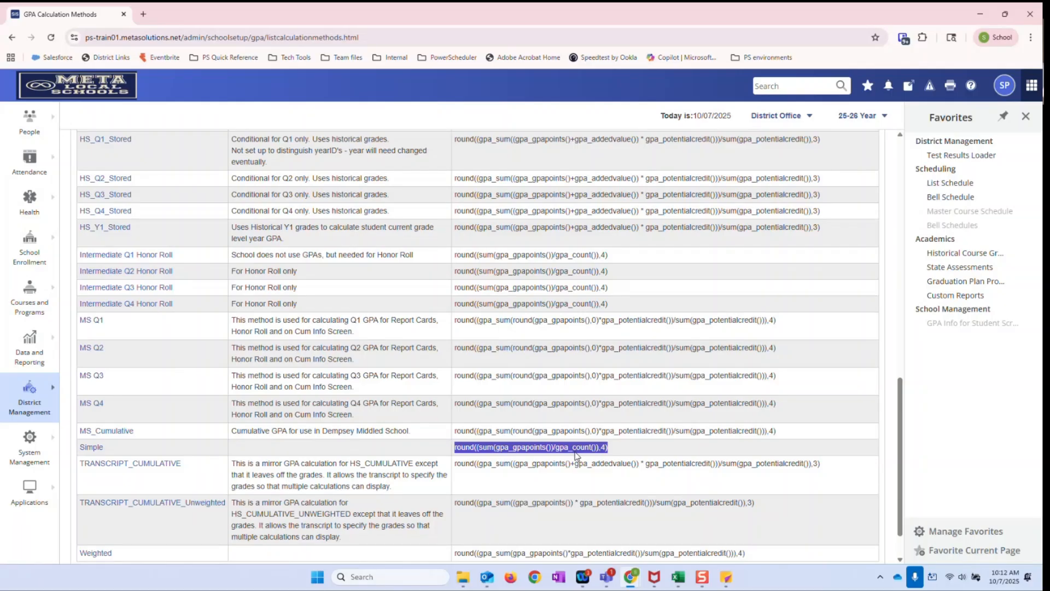
click(618, 453)
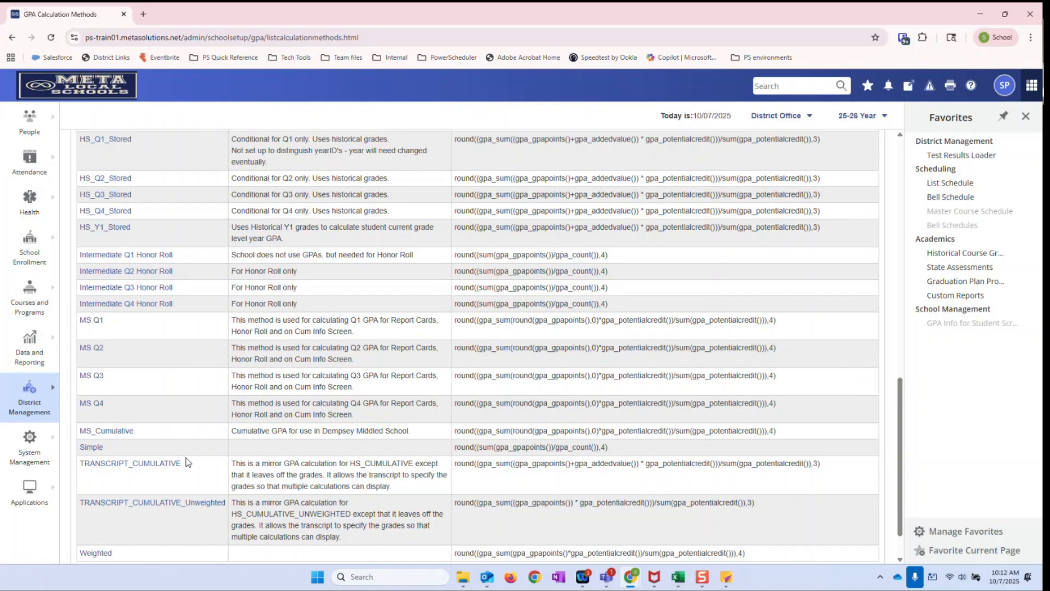
Compare the HS_CUMULATIVE and HS_CUMULATIVE_UNWEIGHTED descriptions and formulas, focusing on potential credit and gpa_addedvalue
scroll(186, 462, up, 3)
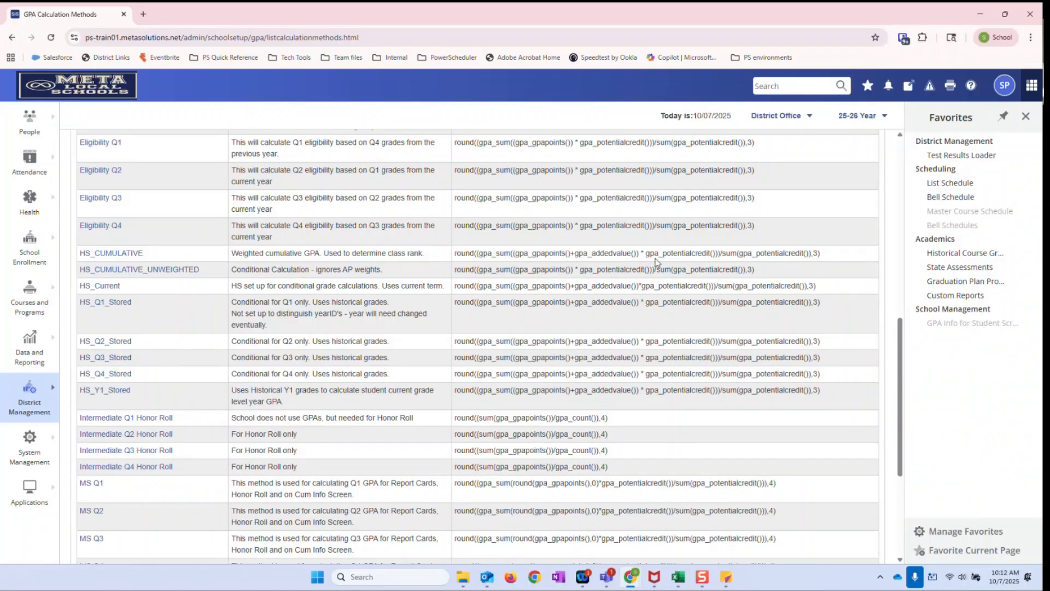
drag(661, 252, 708, 252)
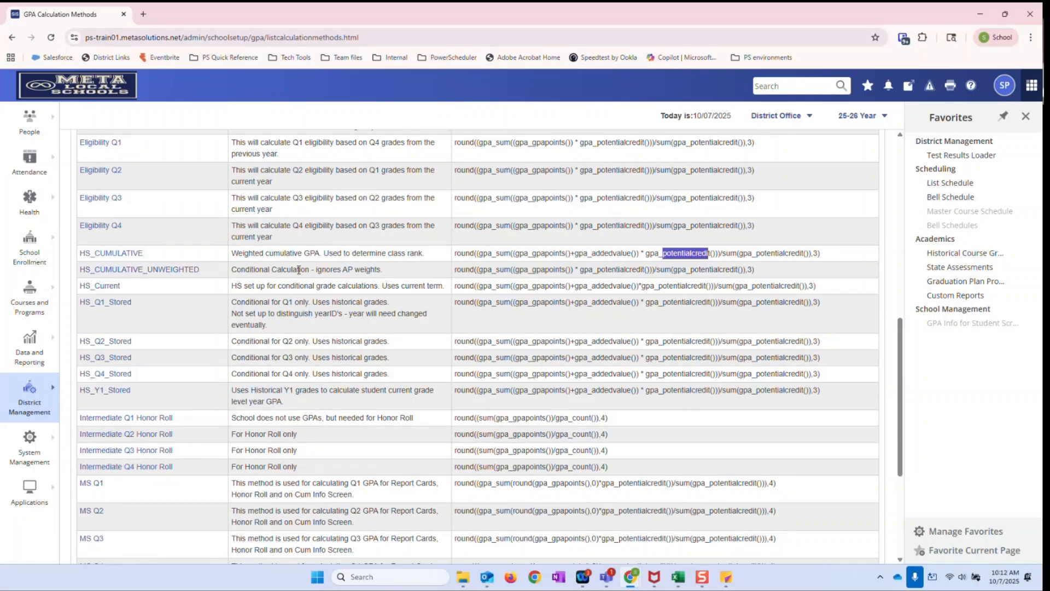
click(268, 254)
drag(337, 269, 390, 274)
click(390, 273)
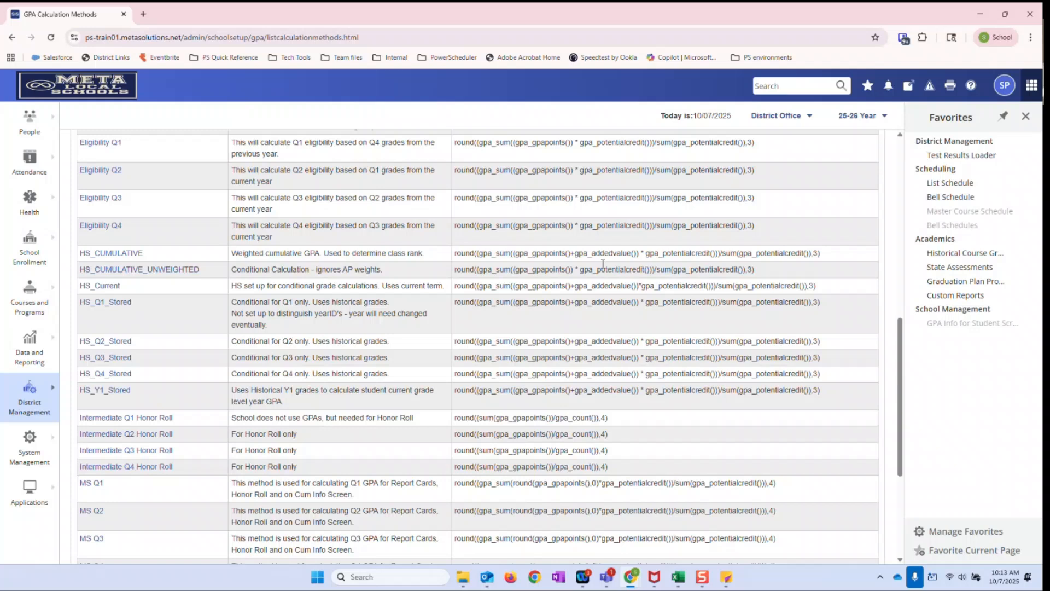
drag(574, 254, 632, 254)
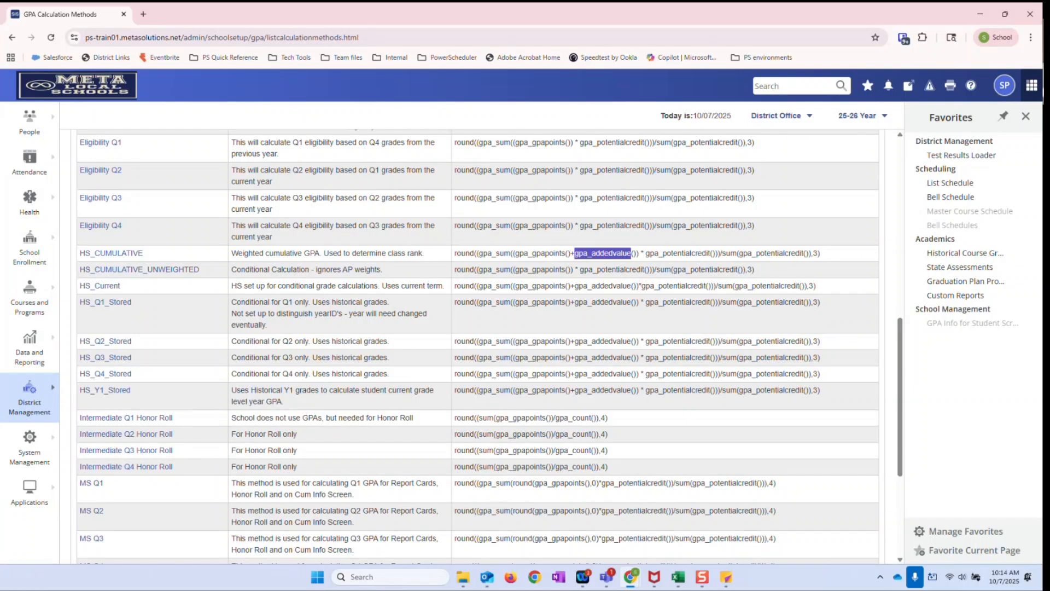
Open the HS_CUMULATIVE calculation method and review its method name and description
click(124, 256)
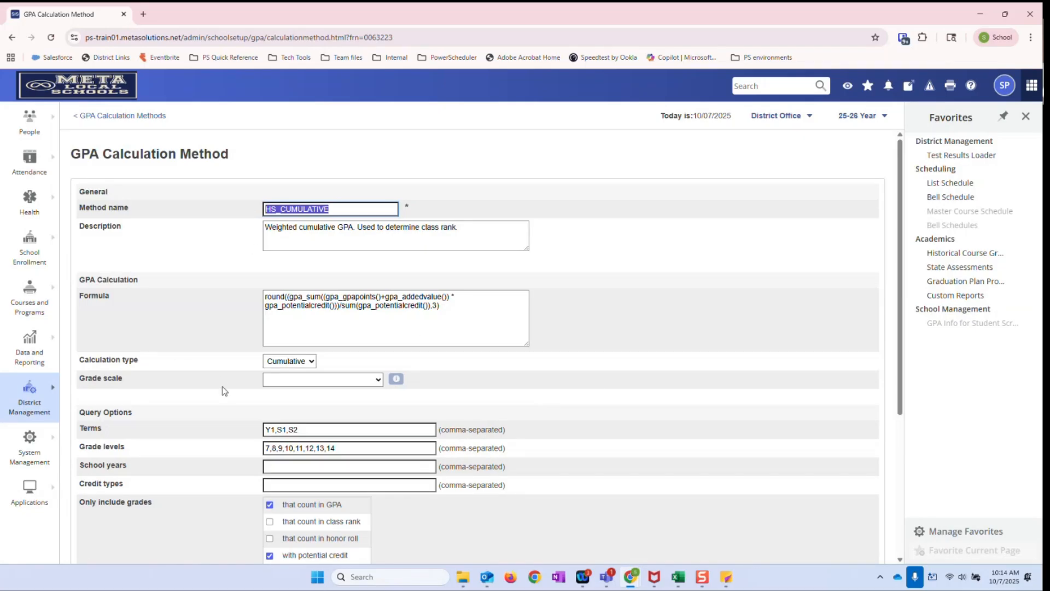
click(212, 286)
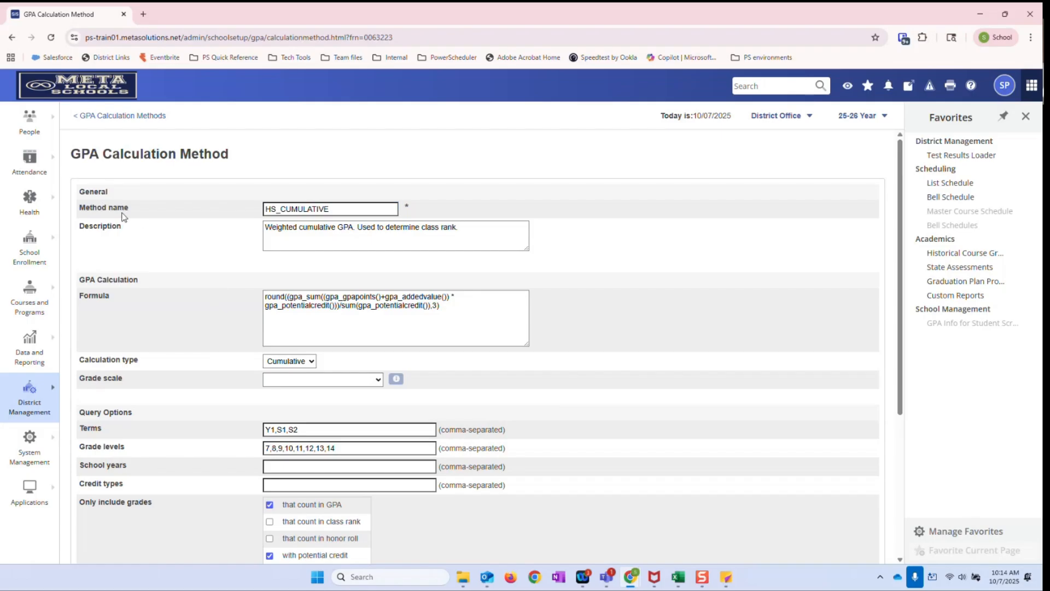
click(479, 232)
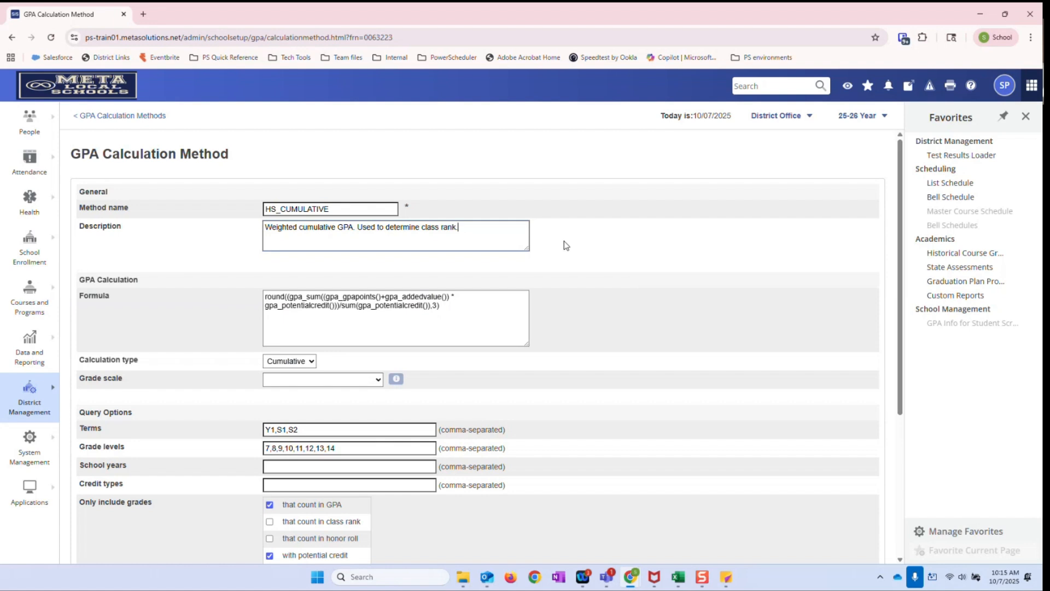
click(522, 242)
double_click(363, 228)
click(356, 229)
Examine the HS_CUMULATIVE formula part by part: GPA points, added value and potential credit
click(455, 305)
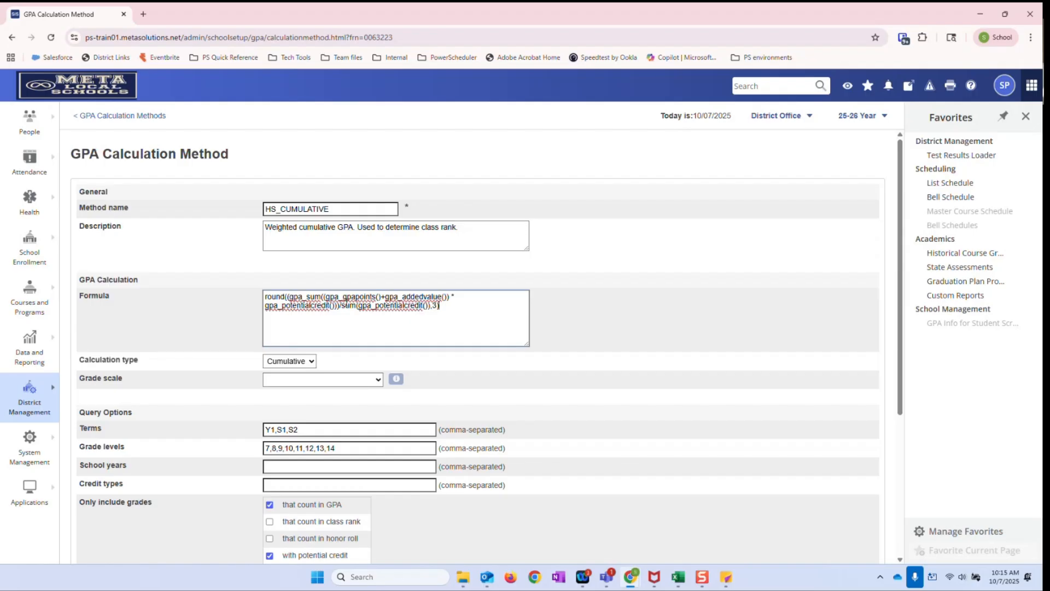
drag(356, 297, 377, 298)
drag(382, 296, 424, 297)
click(425, 298)
drag(283, 308, 330, 310)
click(587, 307)
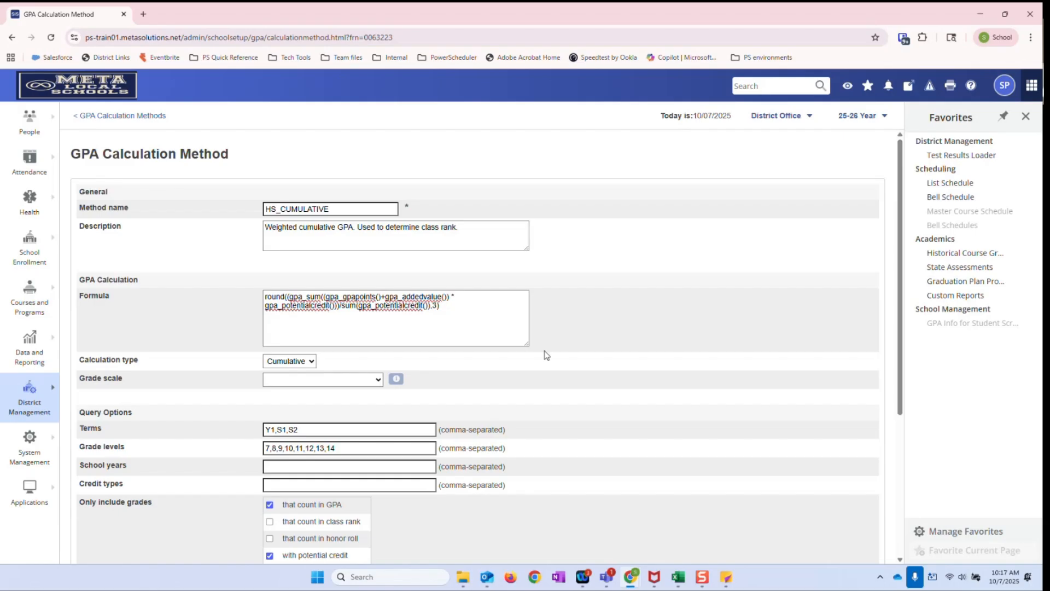
View the available calculation types and grade scales for HS_CUMULATIVE, leaving both selections as they are
scroll(546, 355, down, 1)
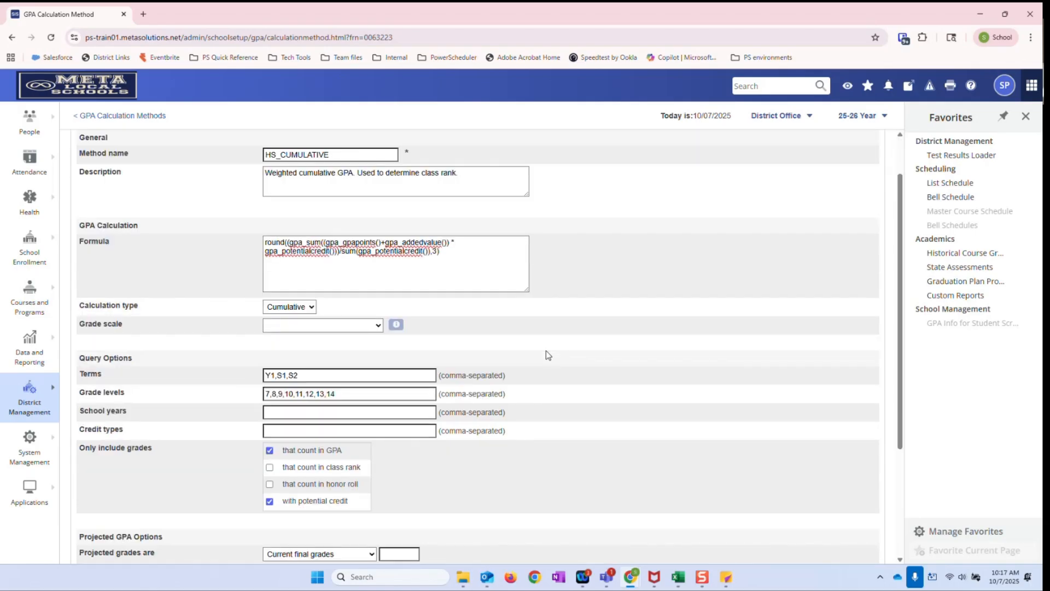
click(314, 307)
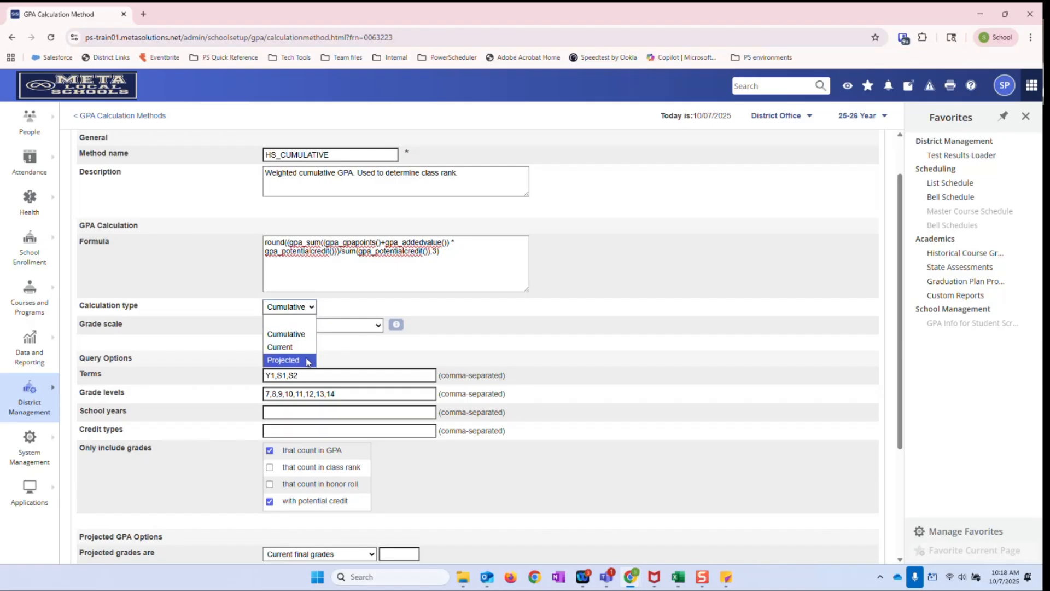
click(421, 306)
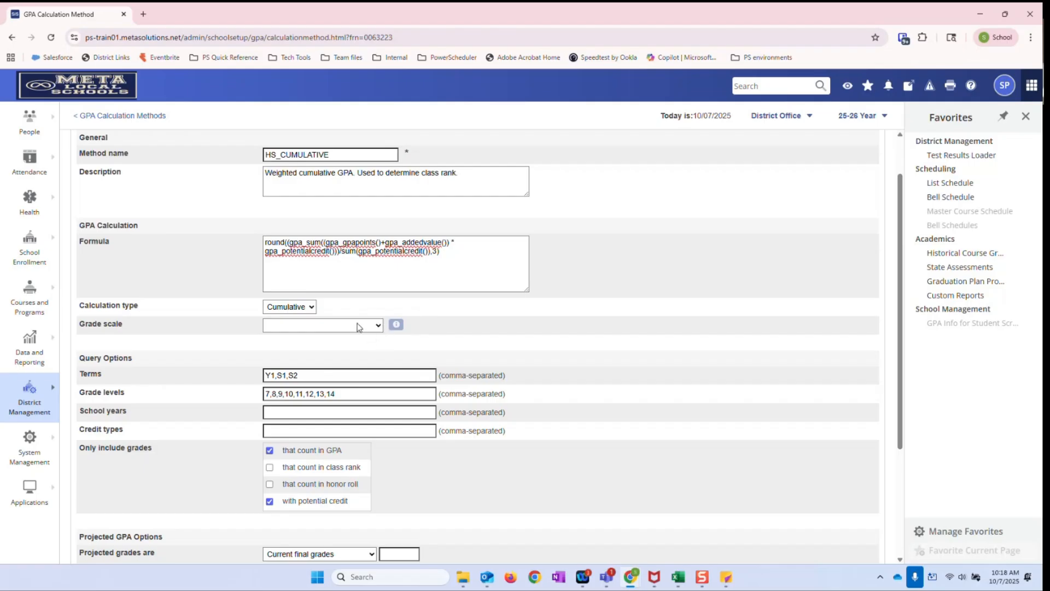
click(327, 329)
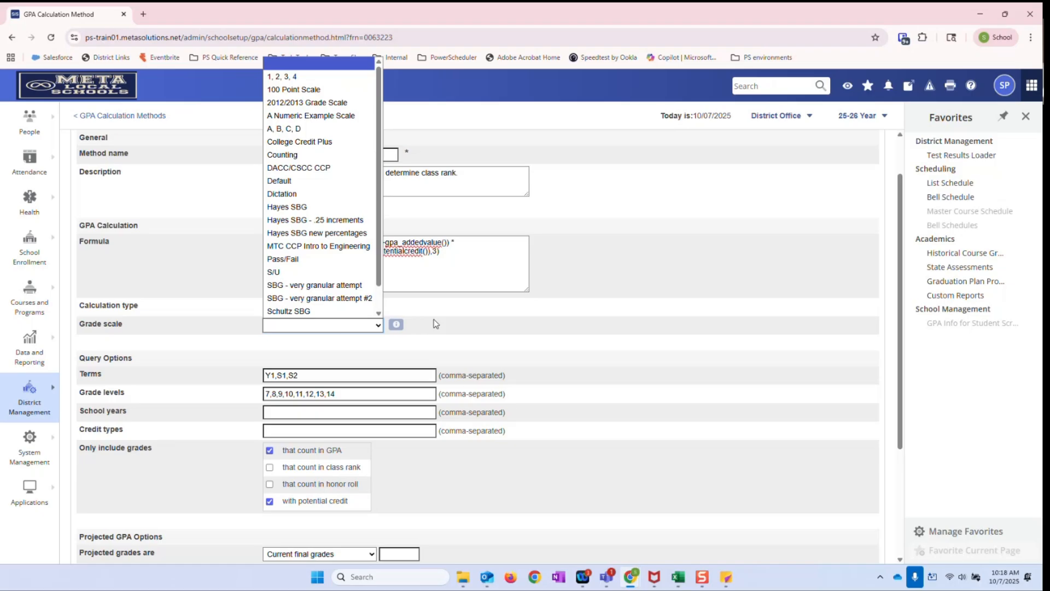
click(465, 314)
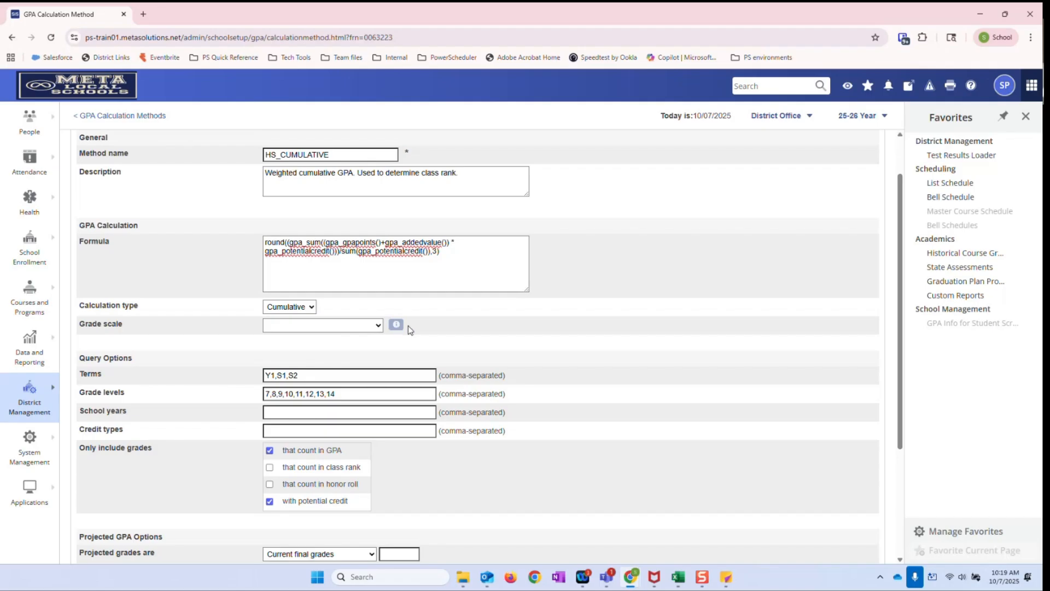
Review the method's Query Options, focusing on the terms used in the calculation
scroll(408, 330, down, 2)
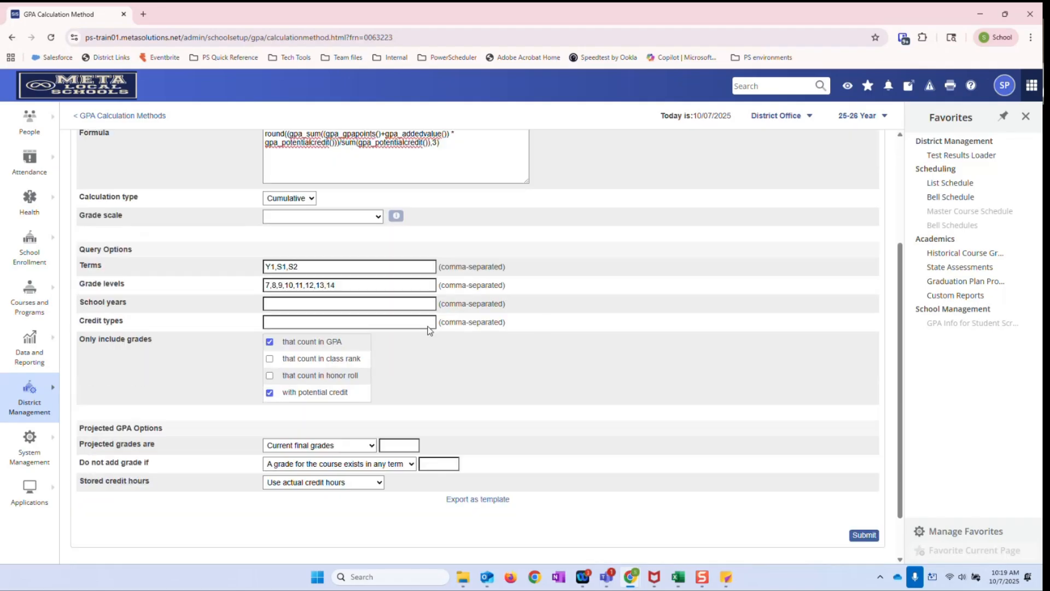
scroll(262, 258, down, 1)
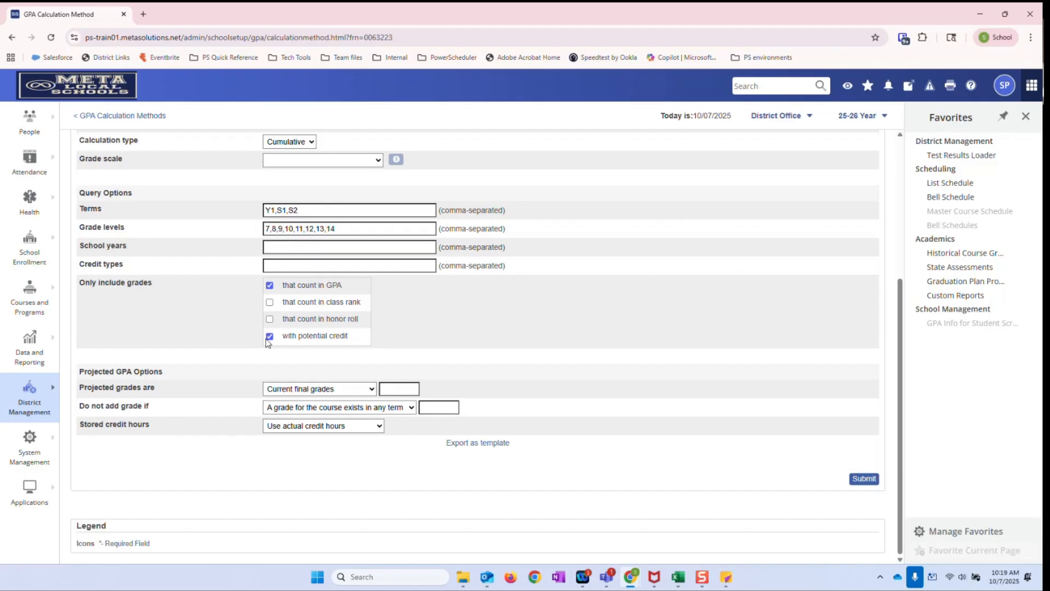
click(328, 211)
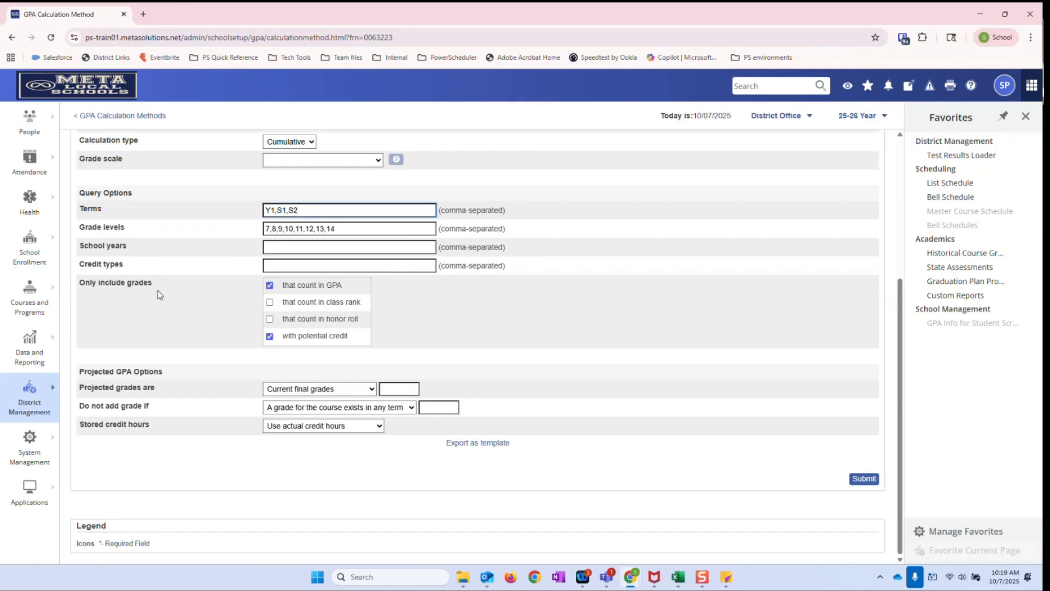
drag(80, 193, 141, 193)
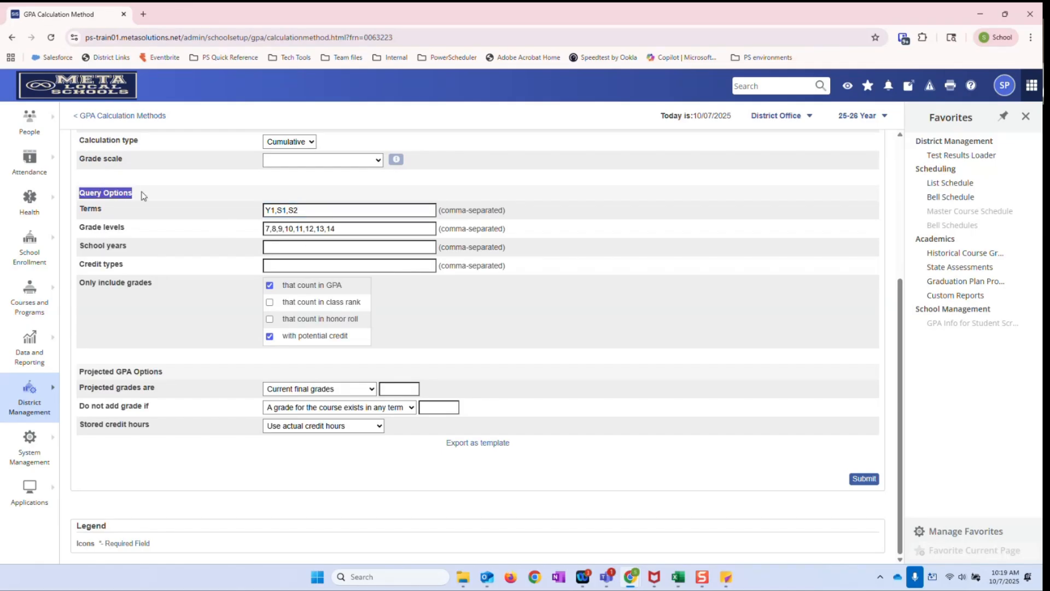
click(208, 223)
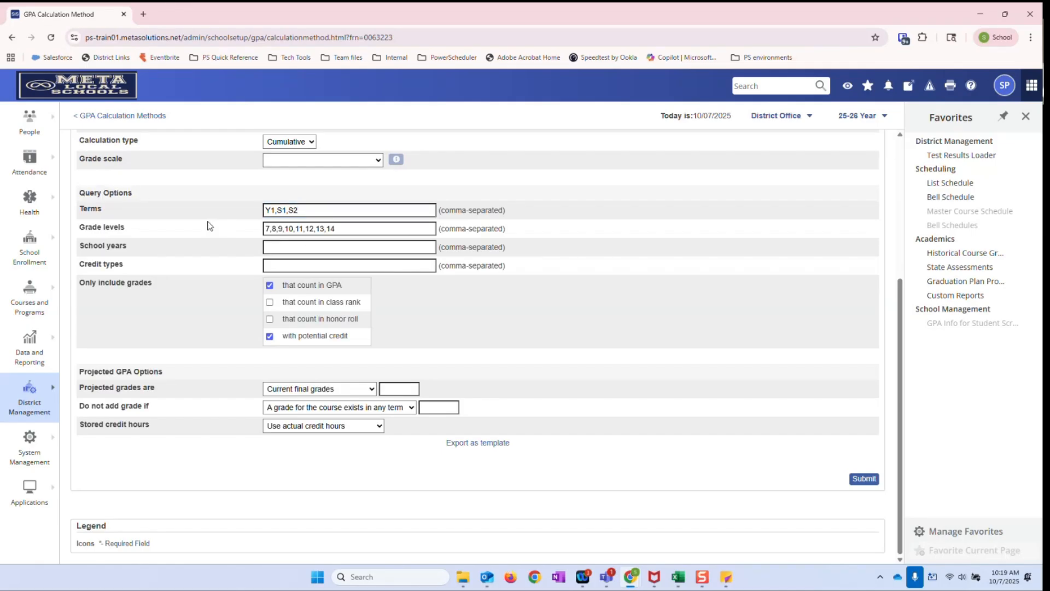
click(304, 212)
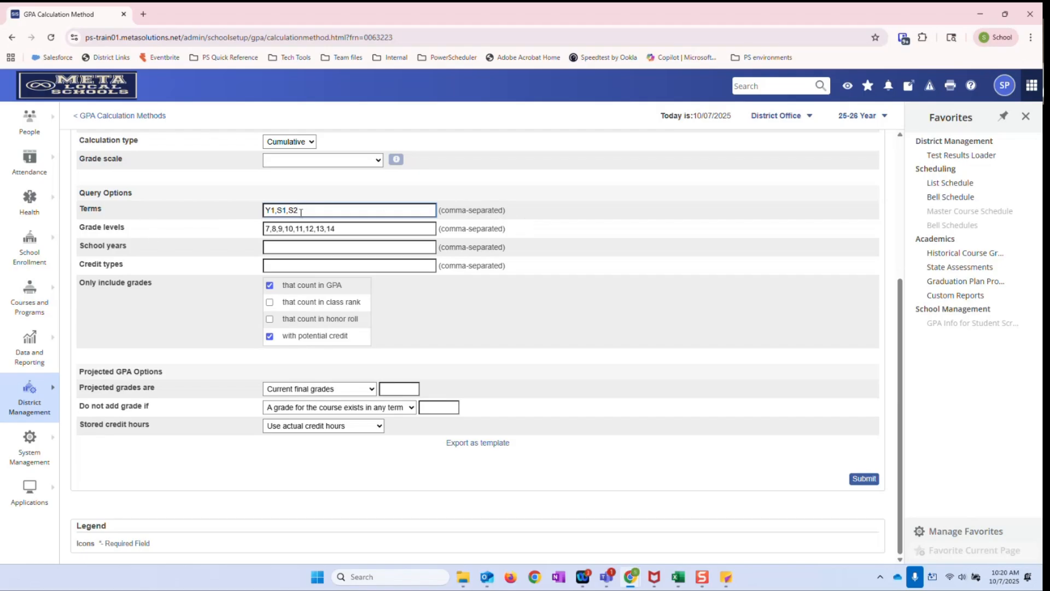
Review the term codes Y1, S1 and S2 in the HS_CUMULATIVE Query Options
drag(301, 211, 263, 214)
click(304, 210)
double_click(269, 210)
click(328, 212)
Examine the method's grade levels, focusing on grade 7 and on levels 13 and 14
click(343, 228)
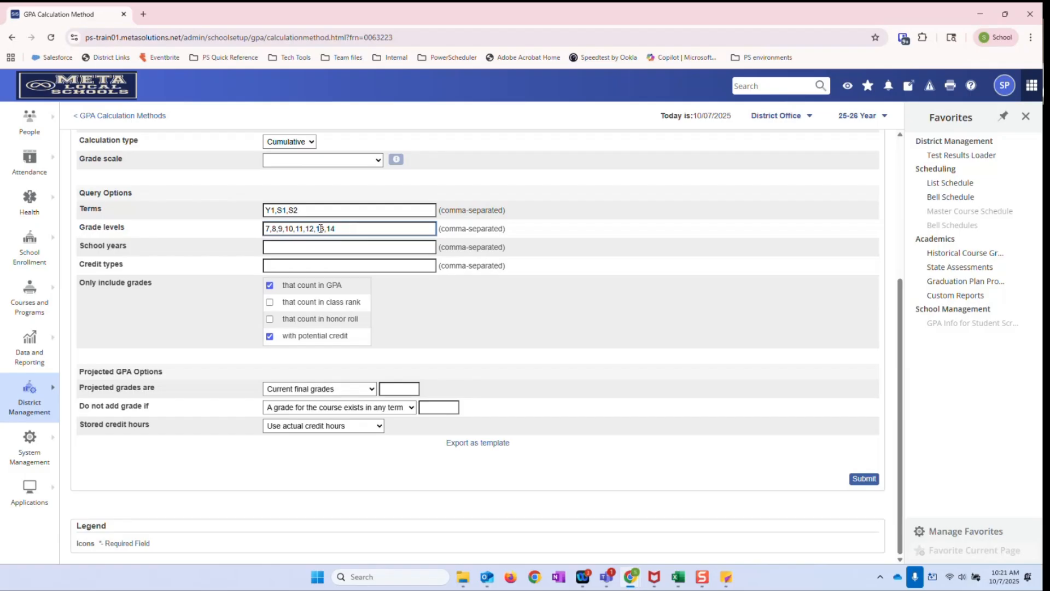
double_click(268, 229)
key(shift+Right)
key(shift+Right)
triple_click(340, 224)
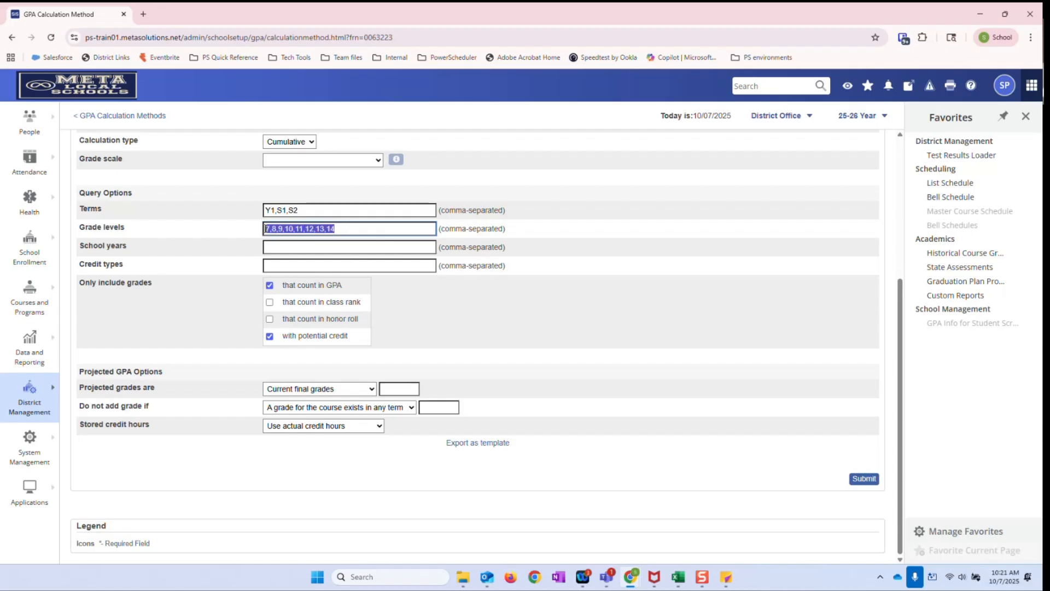
click(352, 235)
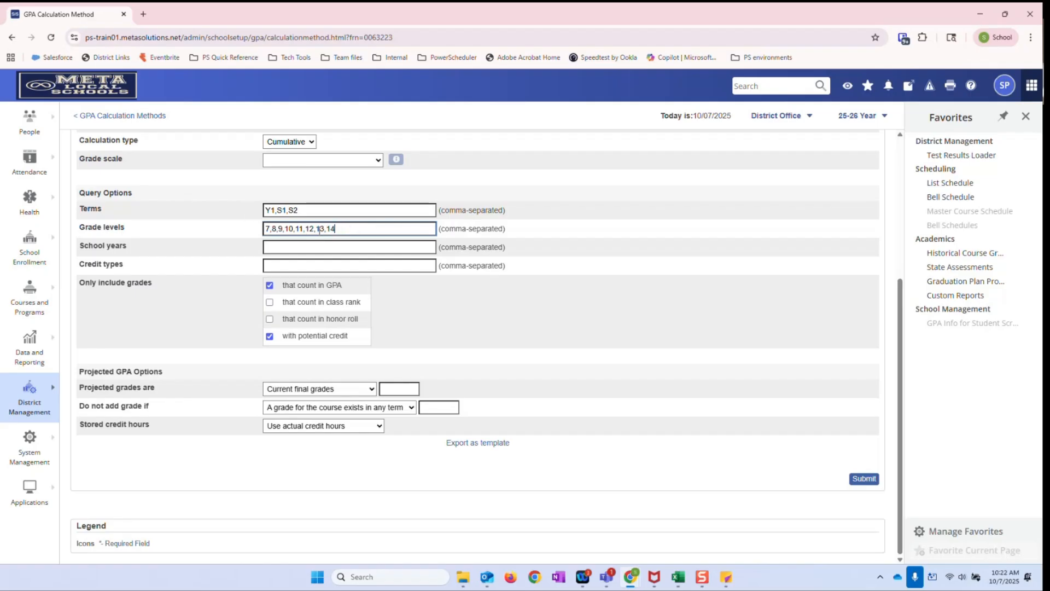
drag(316, 230, 475, 229)
click(545, 232)
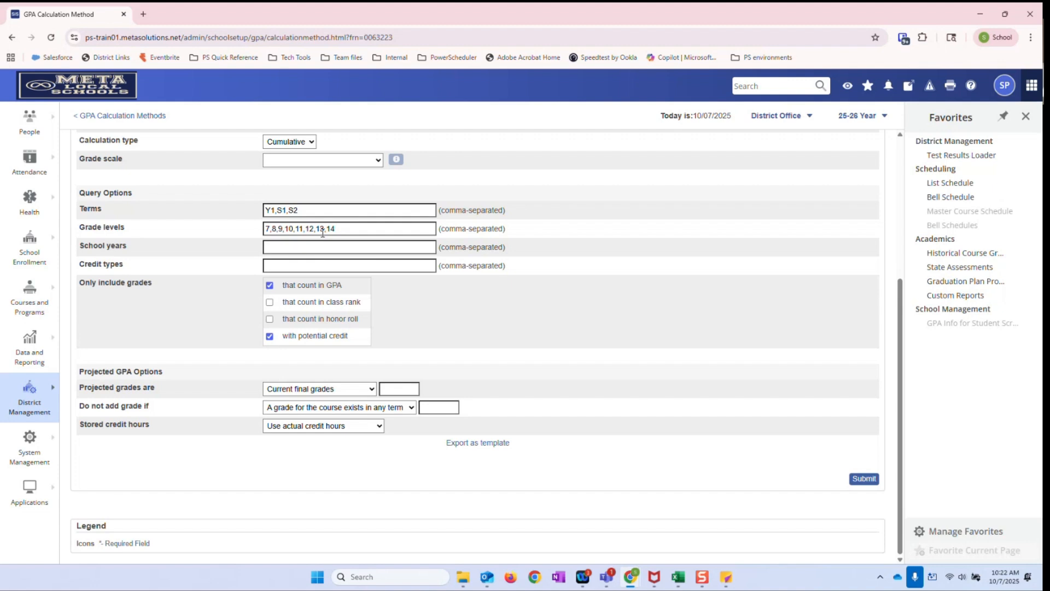
drag(315, 230, 336, 230)
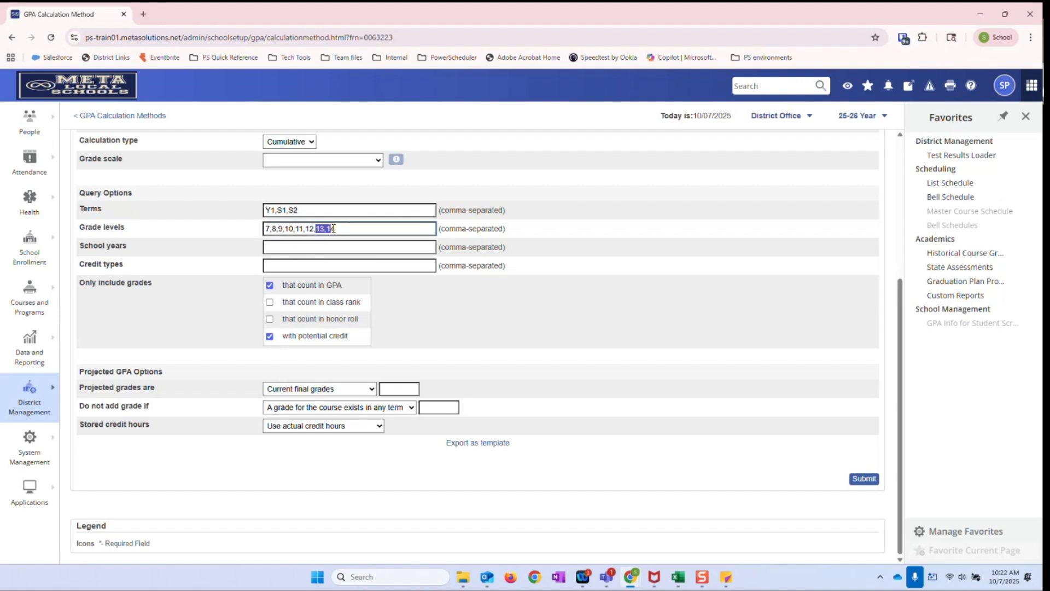
click(338, 231)
Review the School years and Credit types query options of the HS_CUMULATIVE method
click(331, 247)
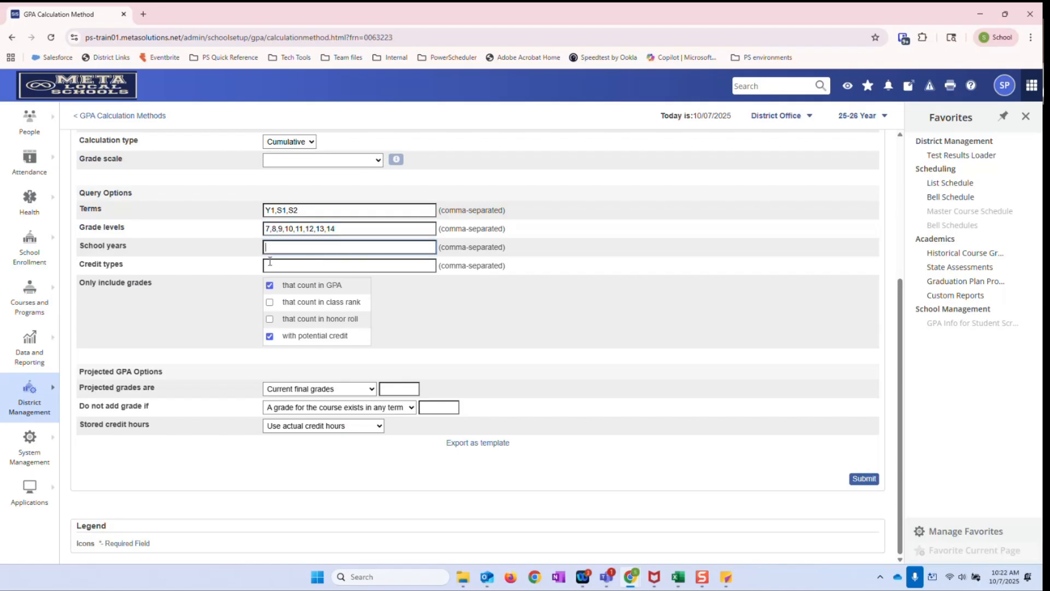
scroll(207, 301, up, 2)
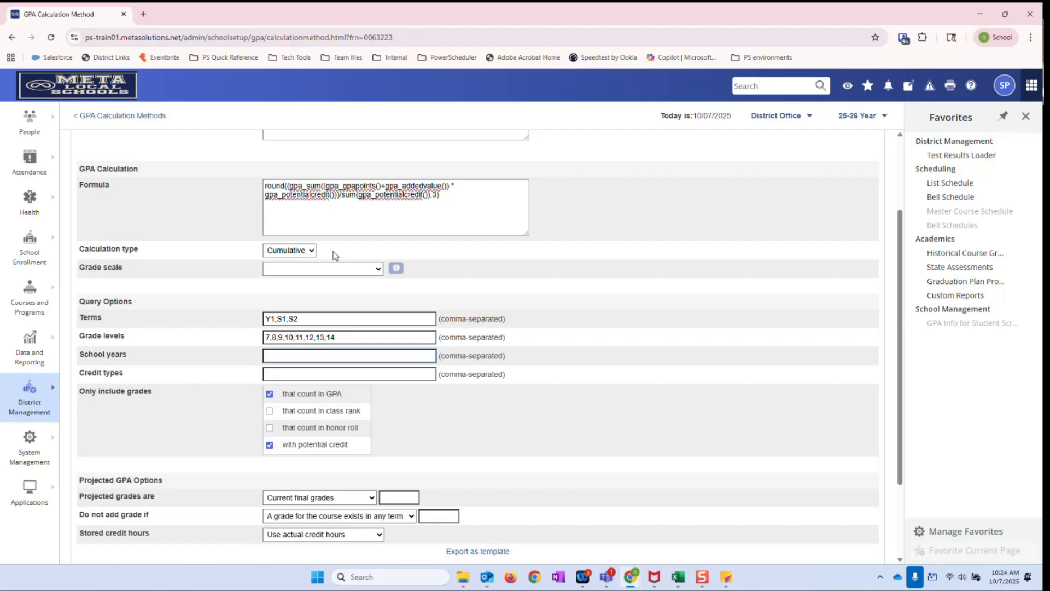
scroll(274, 312, down, 2)
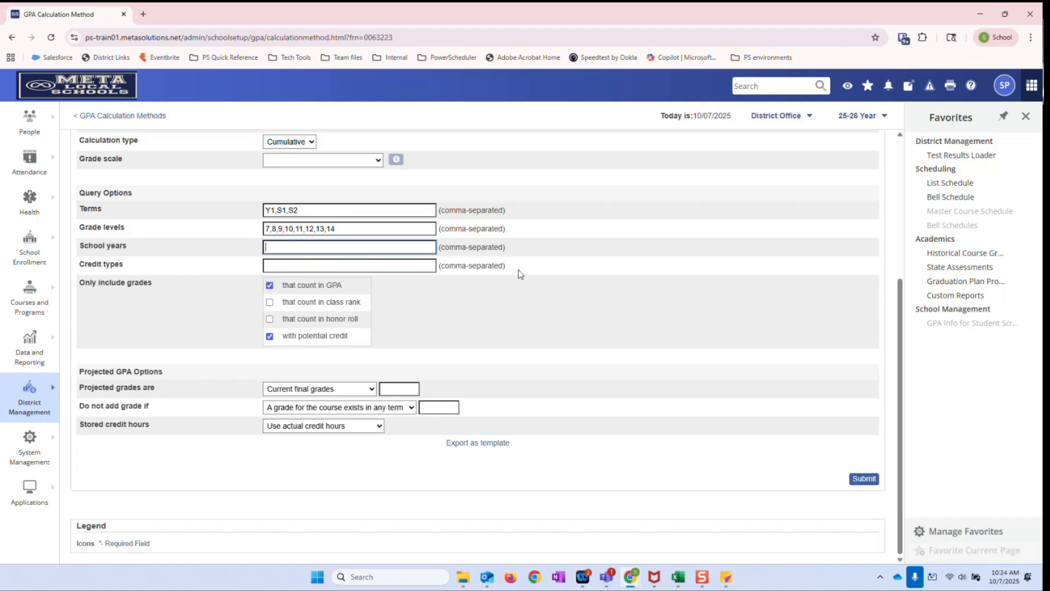
click(280, 265)
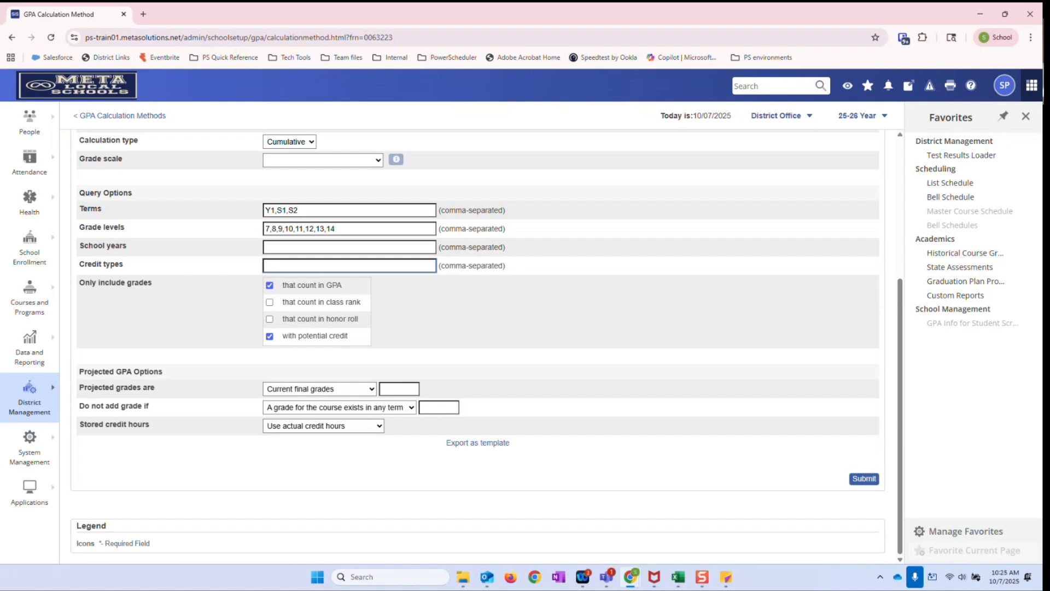
click(317, 246)
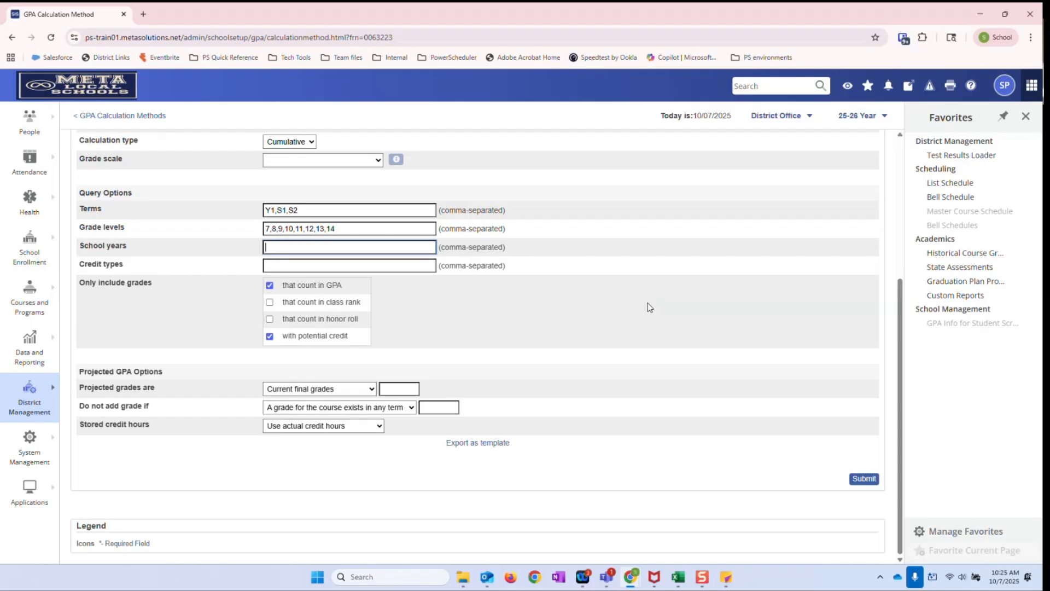
Open the Eligibility Ohio GPA Q1 (Grades 10-12) method from the calculation methods list and set its school year to 2024
scroll(478, 296, up, 4)
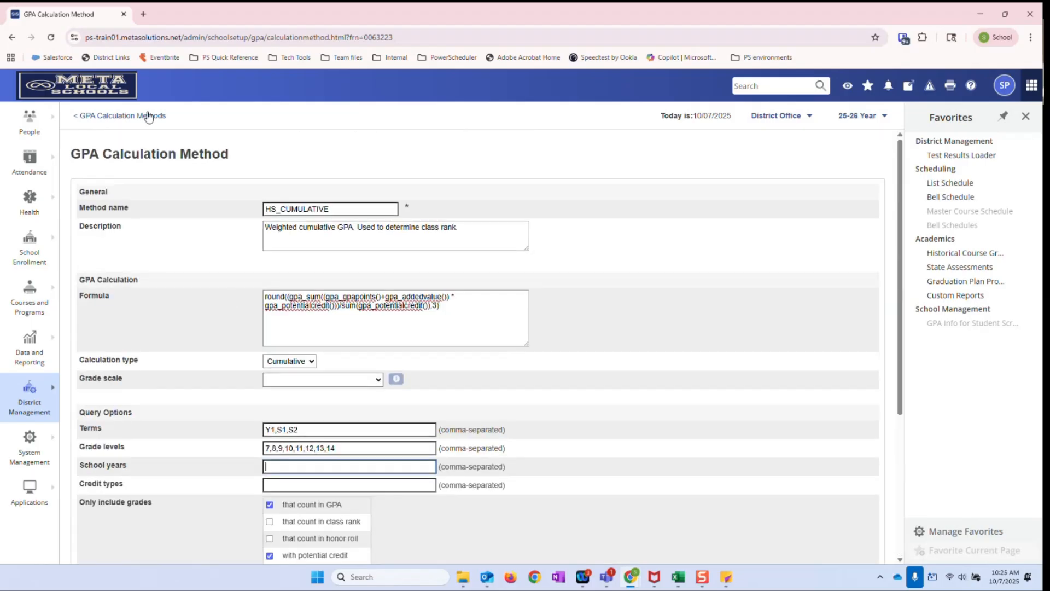
click(148, 119)
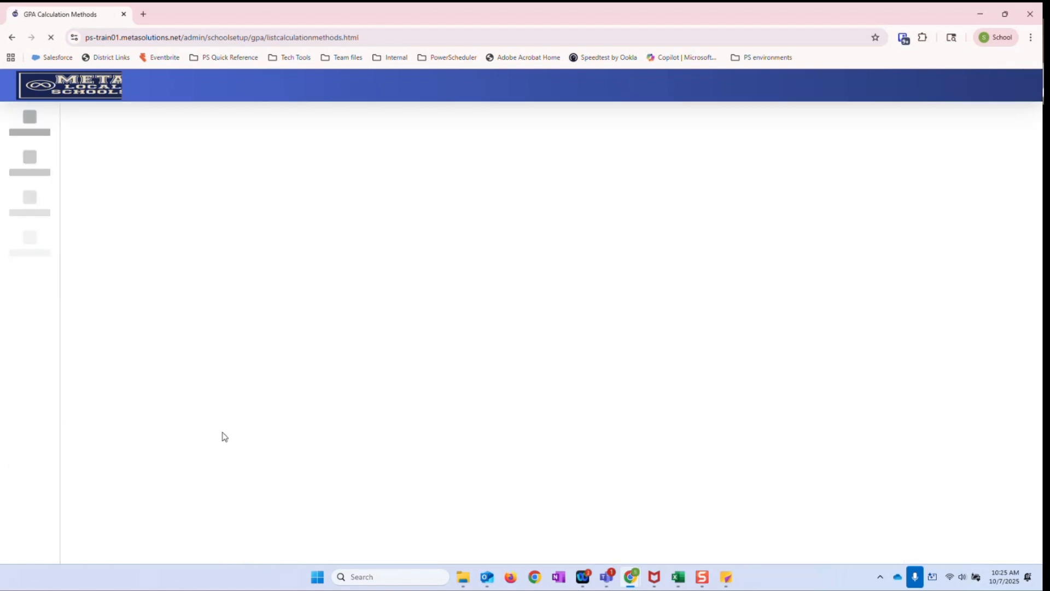
scroll(232, 405, down, 2)
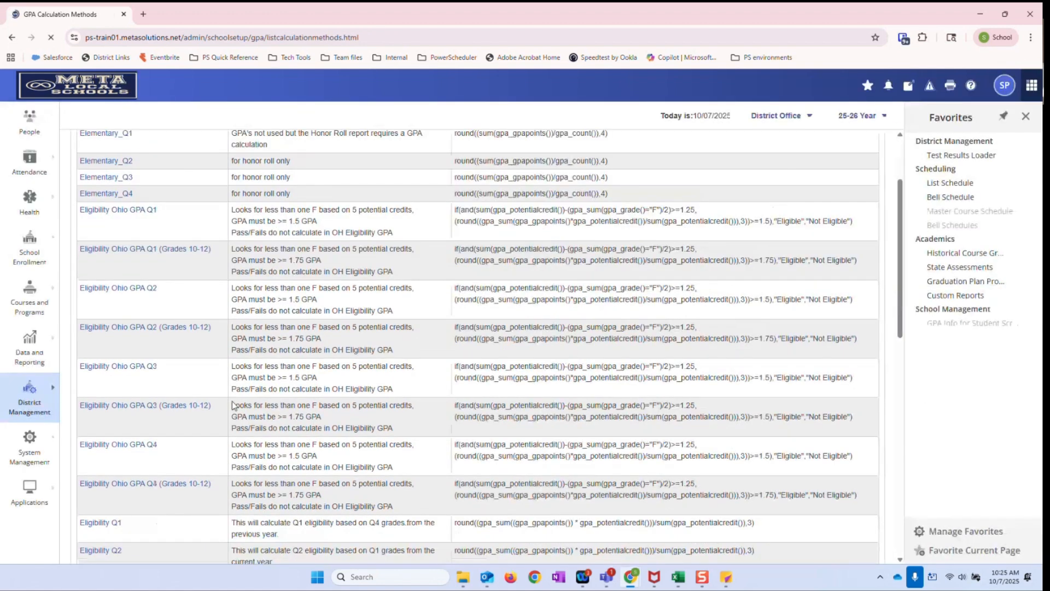
scroll(231, 405, up, 2)
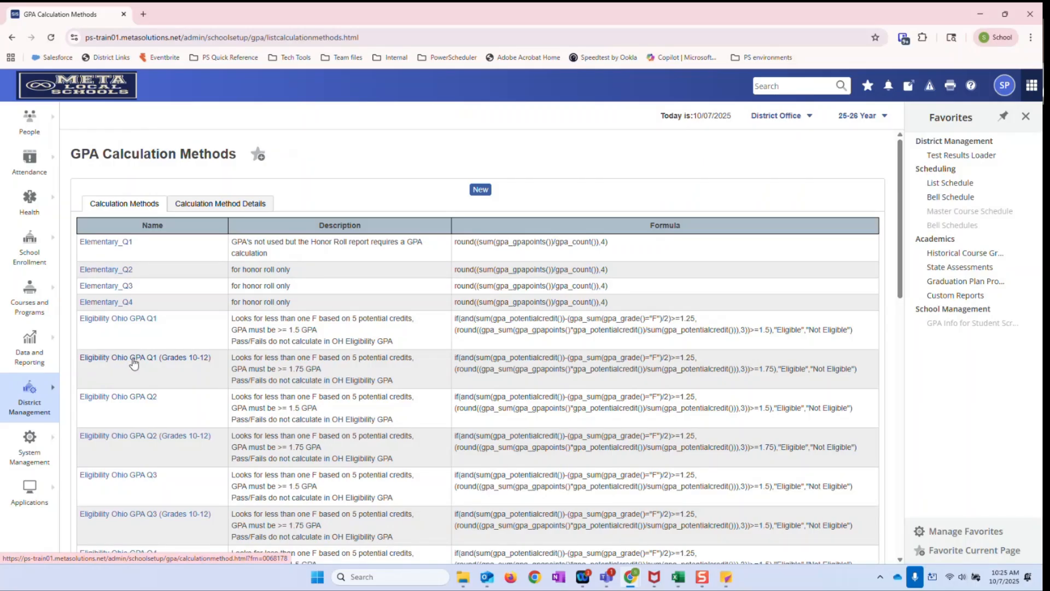
click(134, 363)
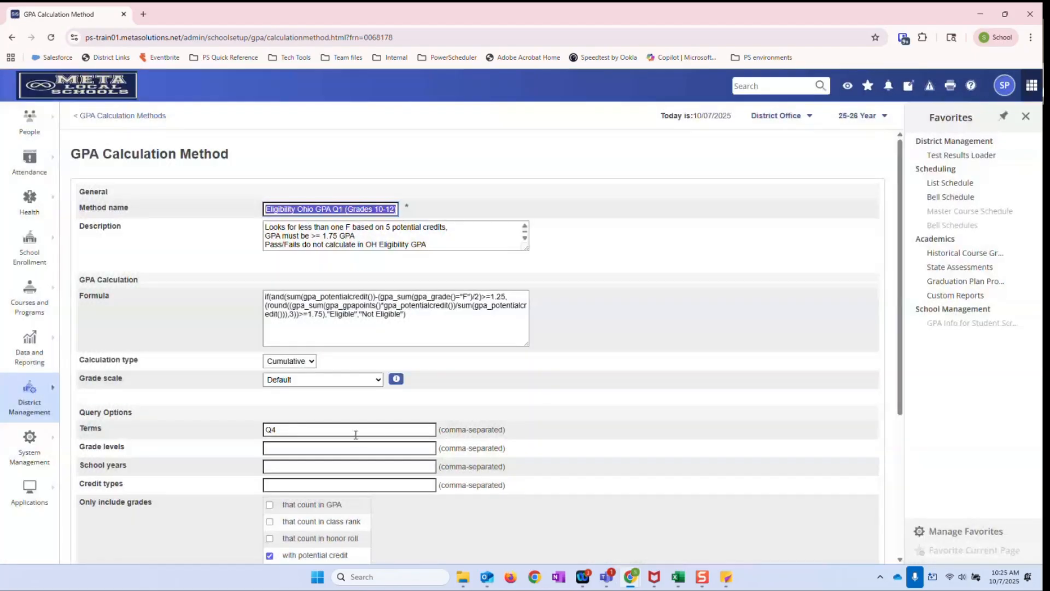
click(286, 463)
text(2024)
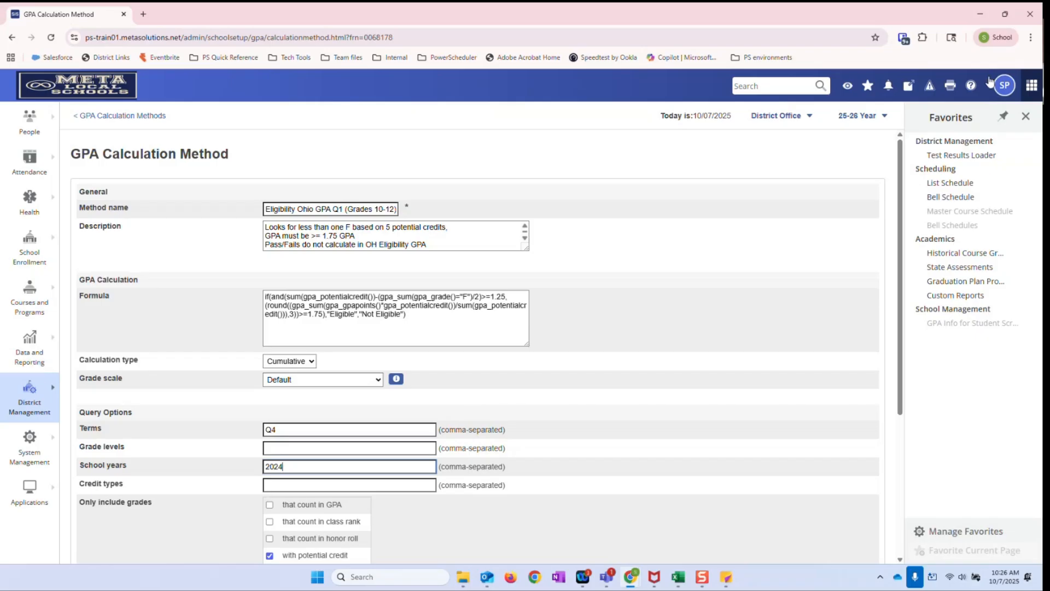
Open the PowerSchool SIS Administrator online help and go to its GPA Calculations topic
click(970, 85)
click(959, 123)
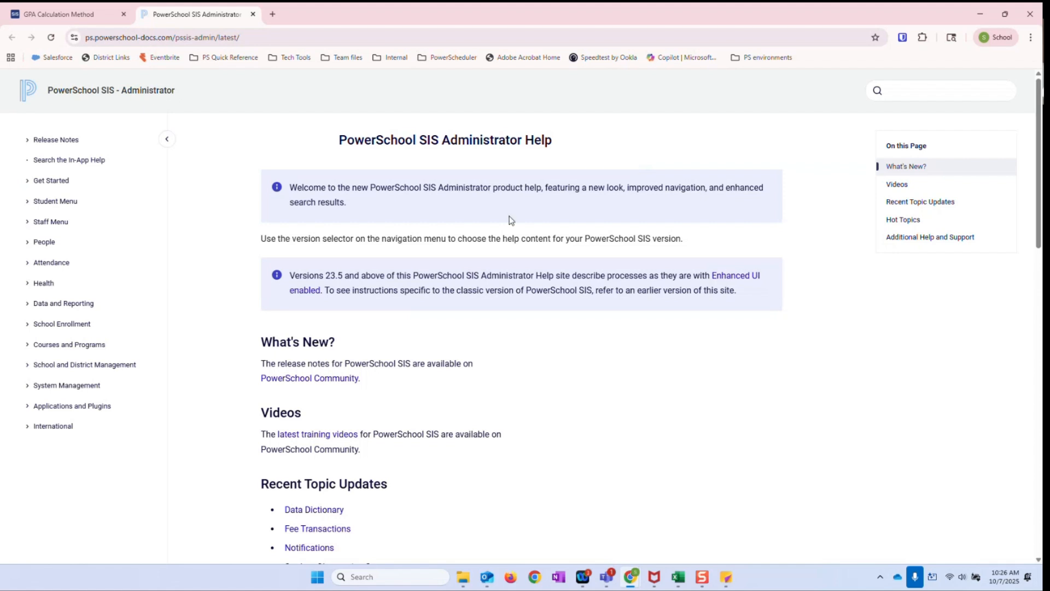
click(81, 11)
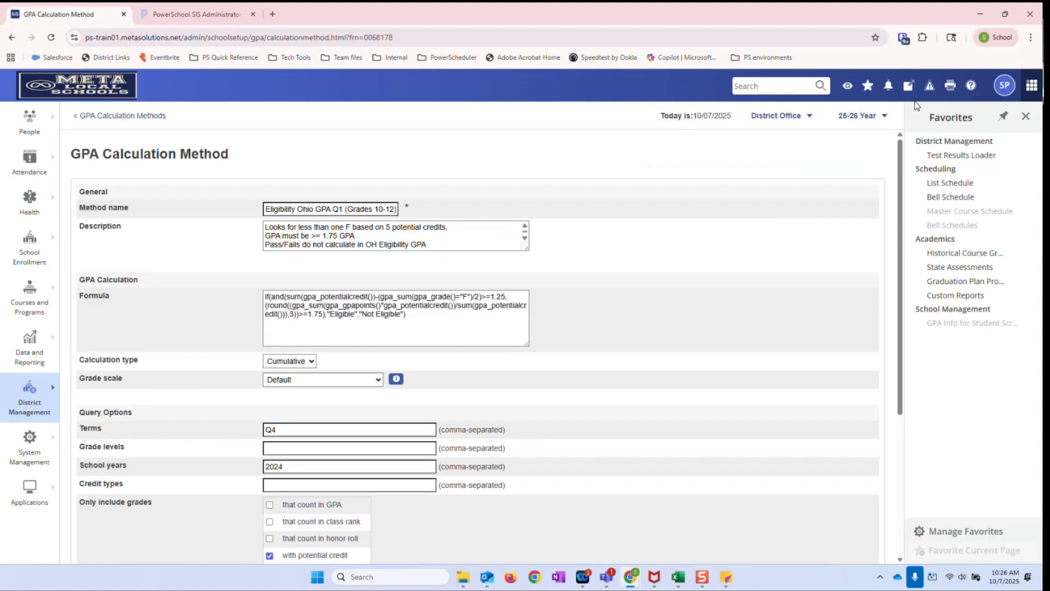
click(974, 85)
click(946, 125)
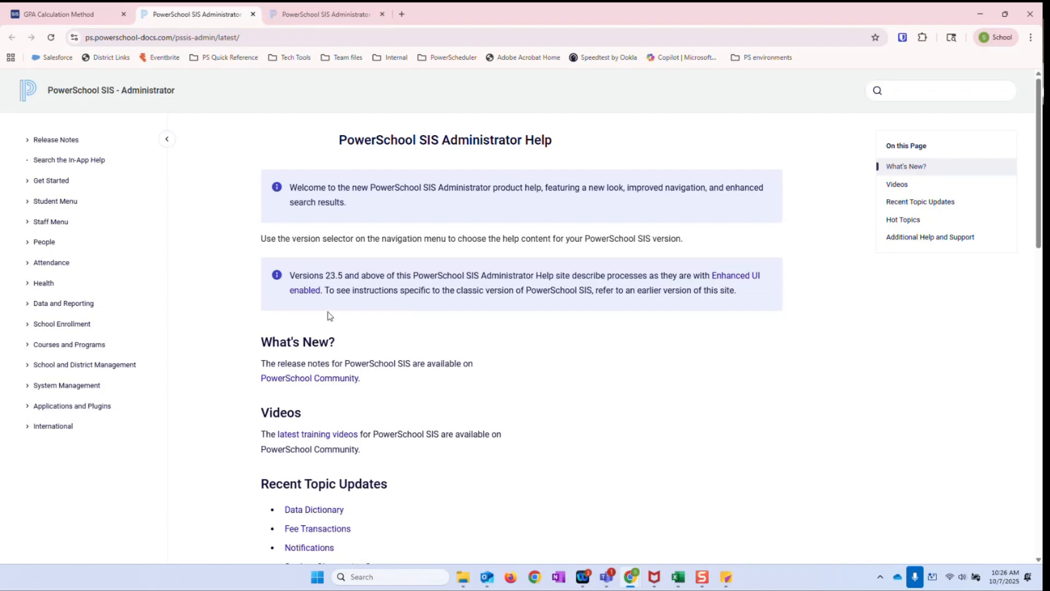
scroll(559, 343, down, 13)
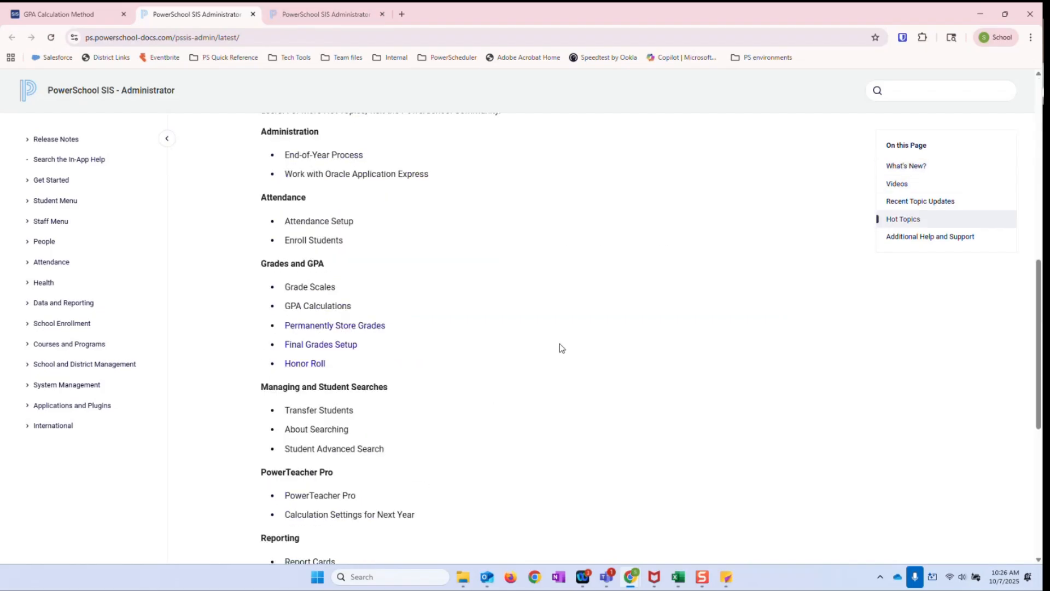
scroll(560, 344, up, 3)
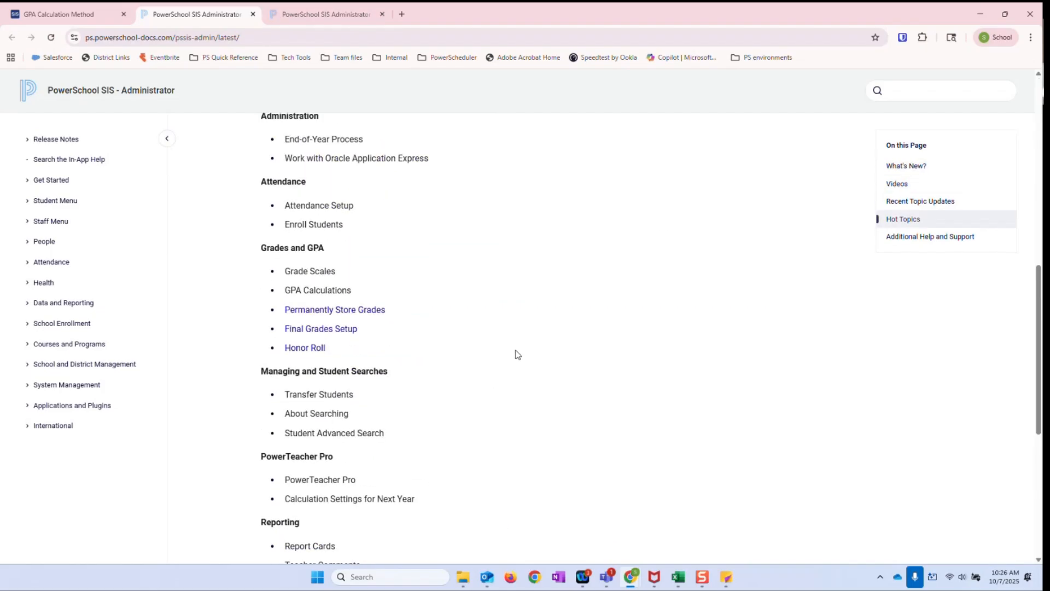
click(345, 292)
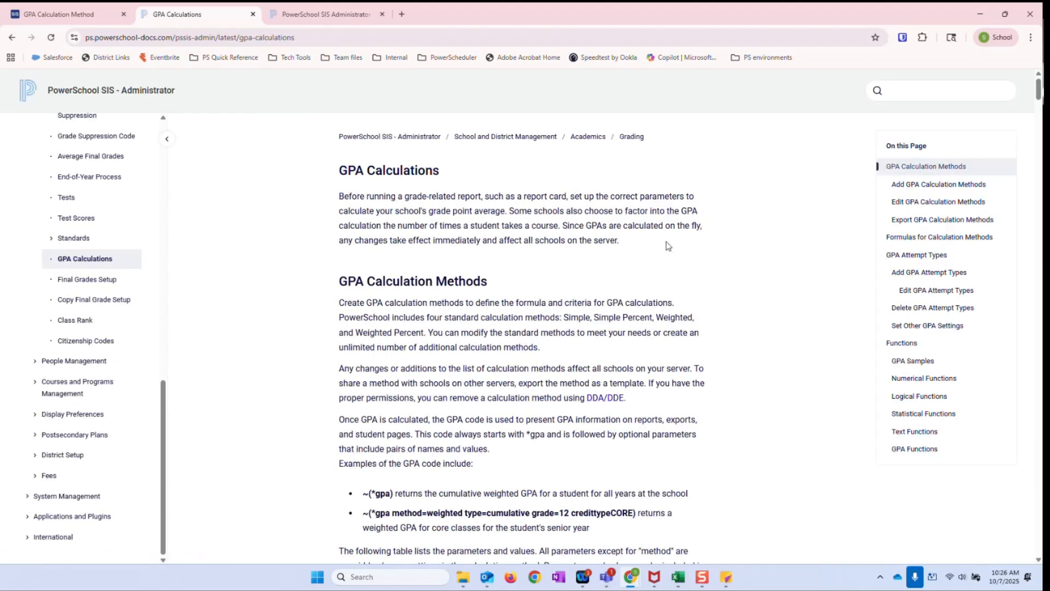
Read the help table of GPA parameters, focusing on how the year is specified, and close the help pages
scroll(667, 279, down, 3)
scroll(675, 284, down, 5)
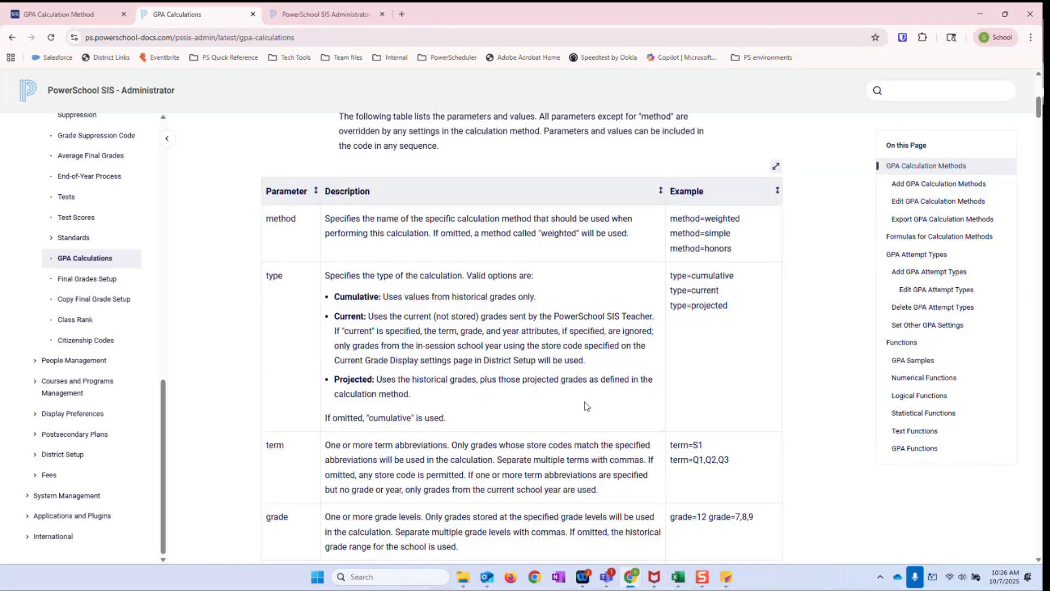
scroll(587, 406, down, 2)
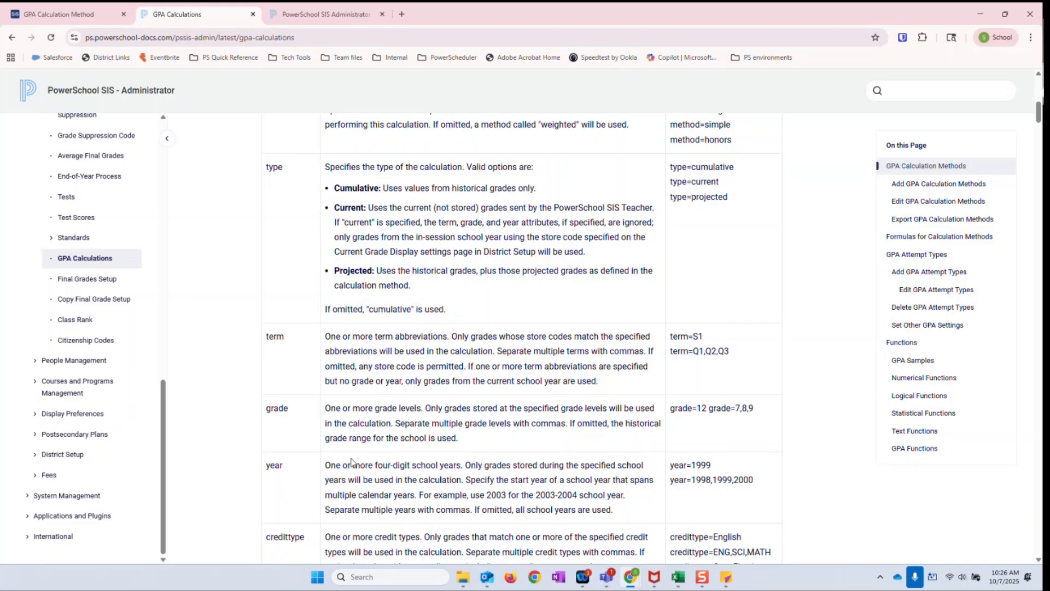
drag(326, 465, 465, 487)
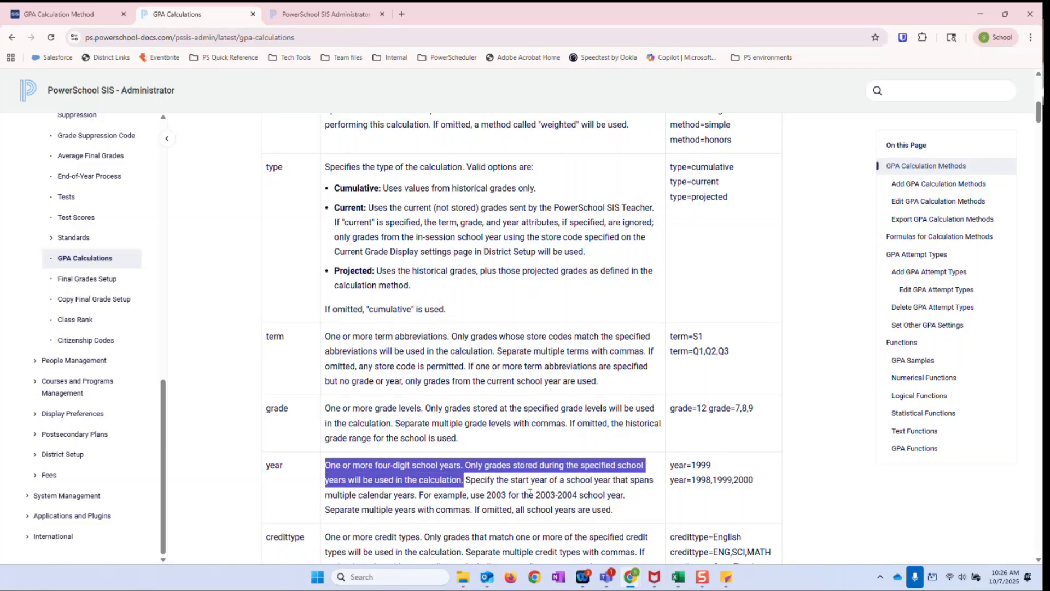
click(508, 496)
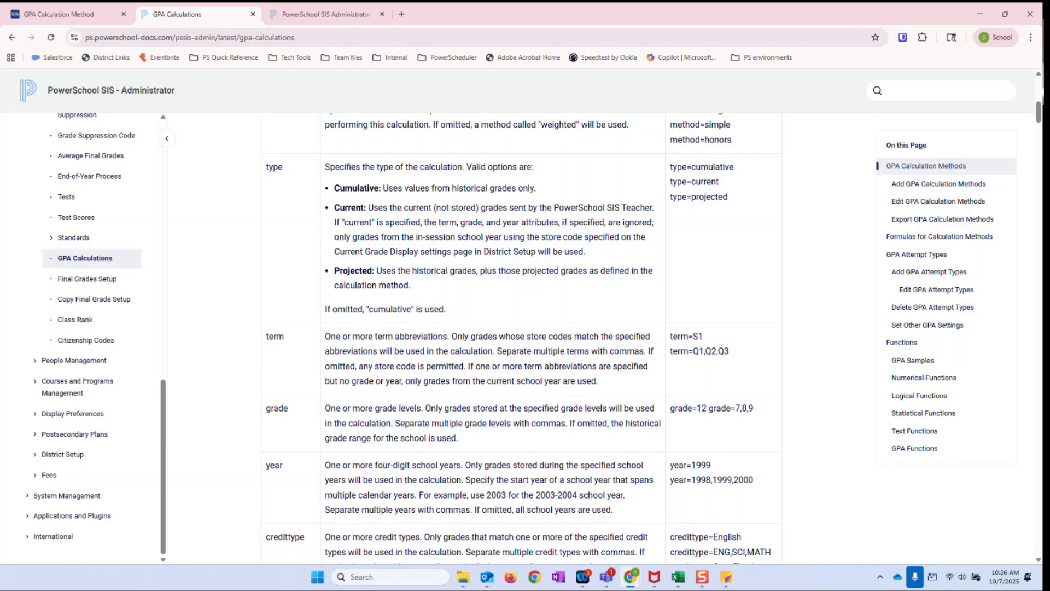
click(253, 14)
click(253, 14)
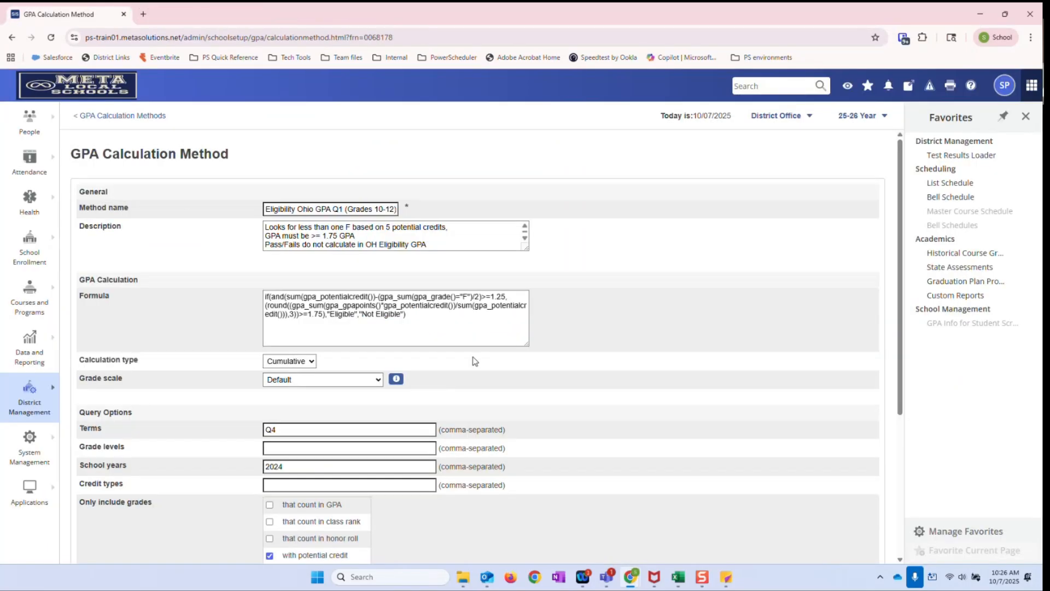
Compare the quarter in the eligibility method's name with the term set in its Query Options
click(302, 211)
key(BackSpace)
text(O)
double_click(337, 209)
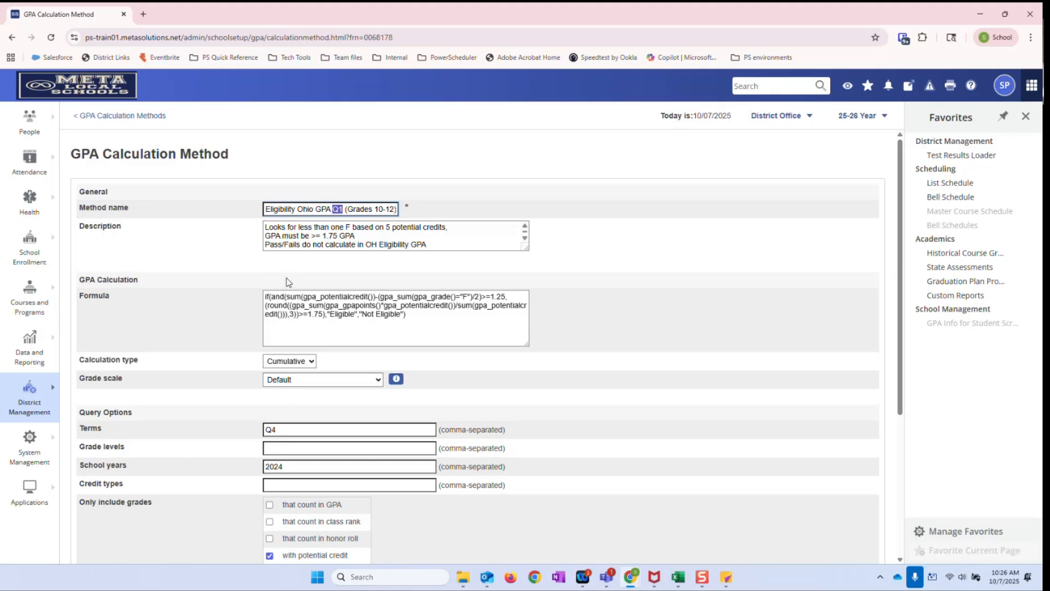
click(287, 429)
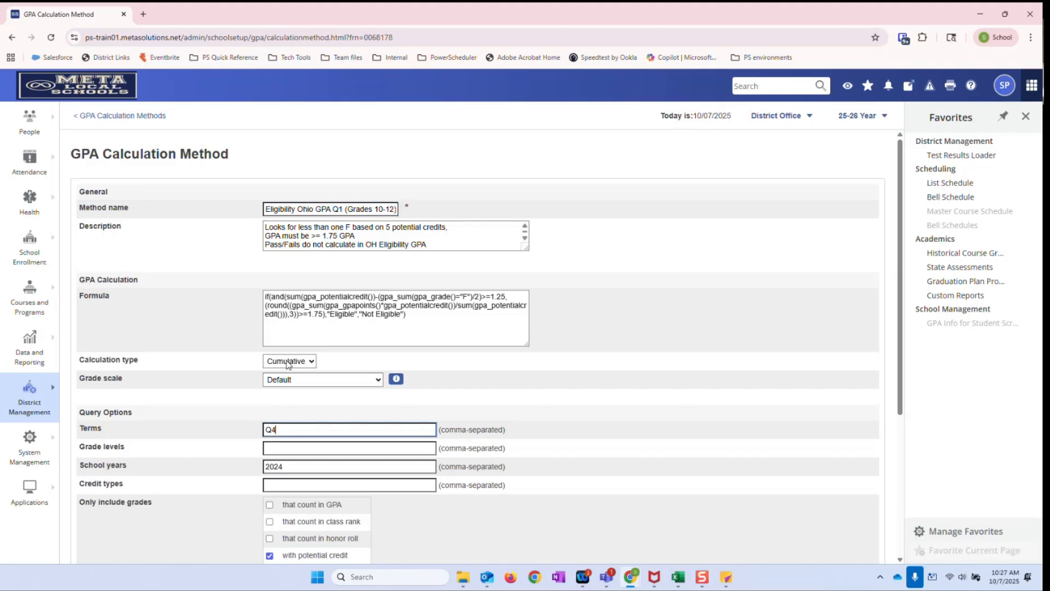
Try 2025 as the eligibility method's school year and change it back to 2024
click(301, 468)
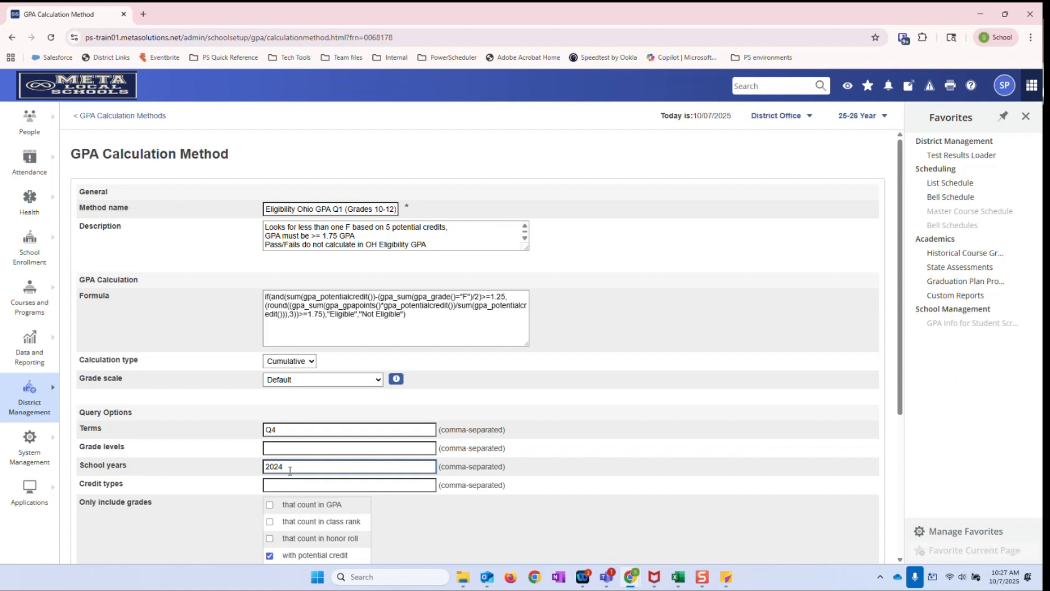
key(BackSpace)
text(5)
key(BackSpace)
text(4)
double_click(279, 466)
click(311, 466)
Open the HS_Current method from the calculation methods list and review its School years option and description
click(142, 116)
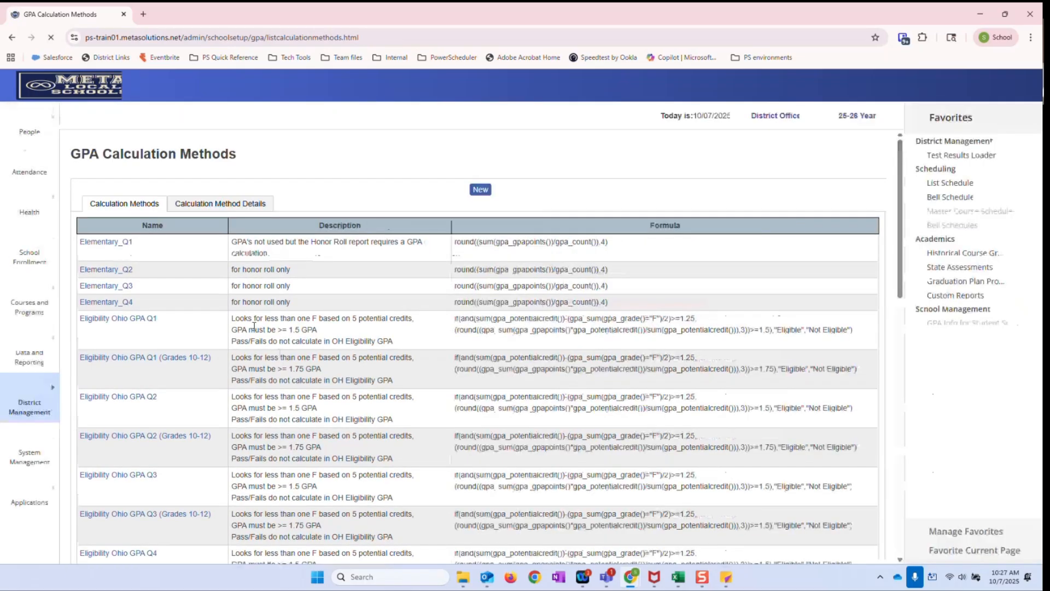
scroll(186, 457, down, 2)
scroll(243, 405, down, 7)
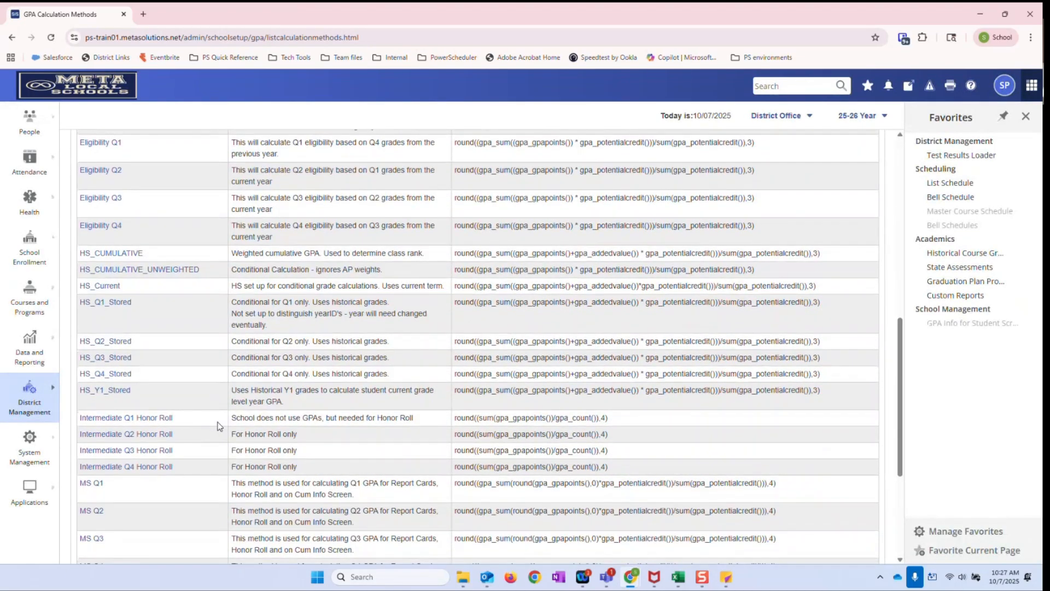
scroll(217, 425, up, 3)
click(109, 449)
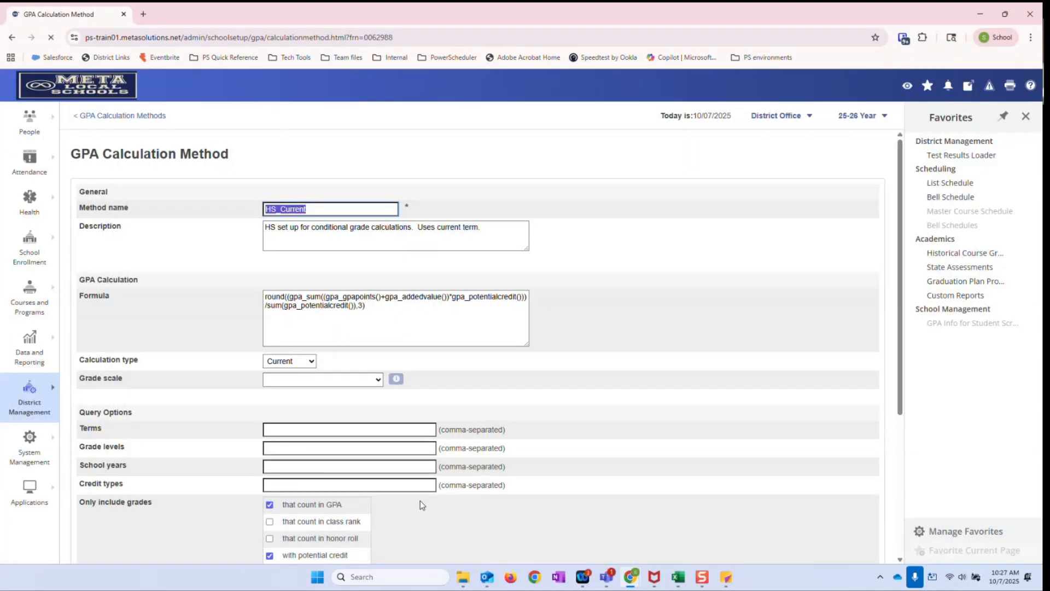
click(274, 466)
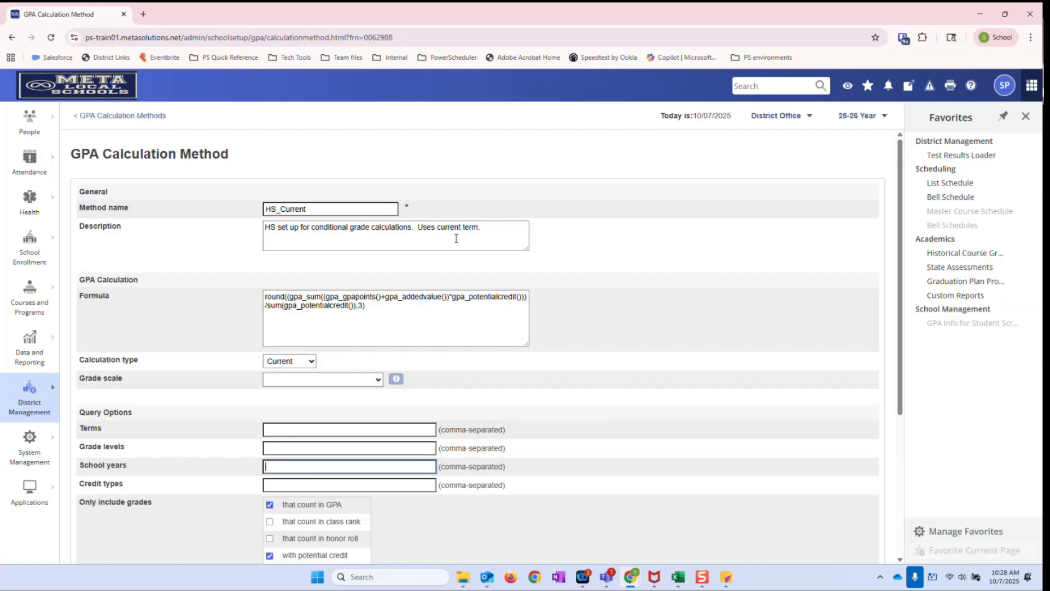
click(492, 234)
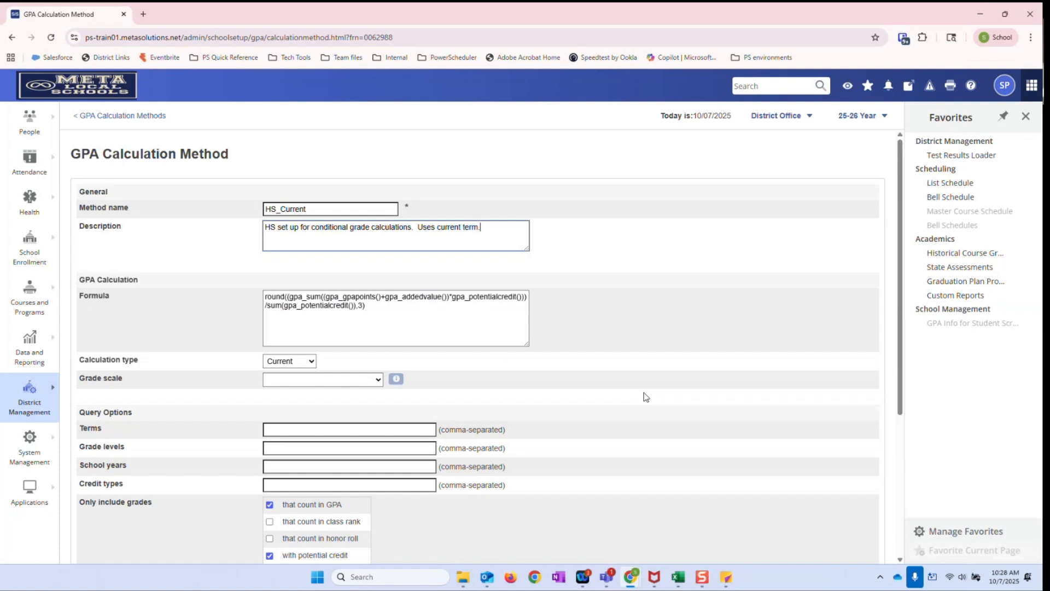
Check the term wording in the HS_Current method's name and return to the list of GPA calculation methods
drag(315, 209, 280, 208)
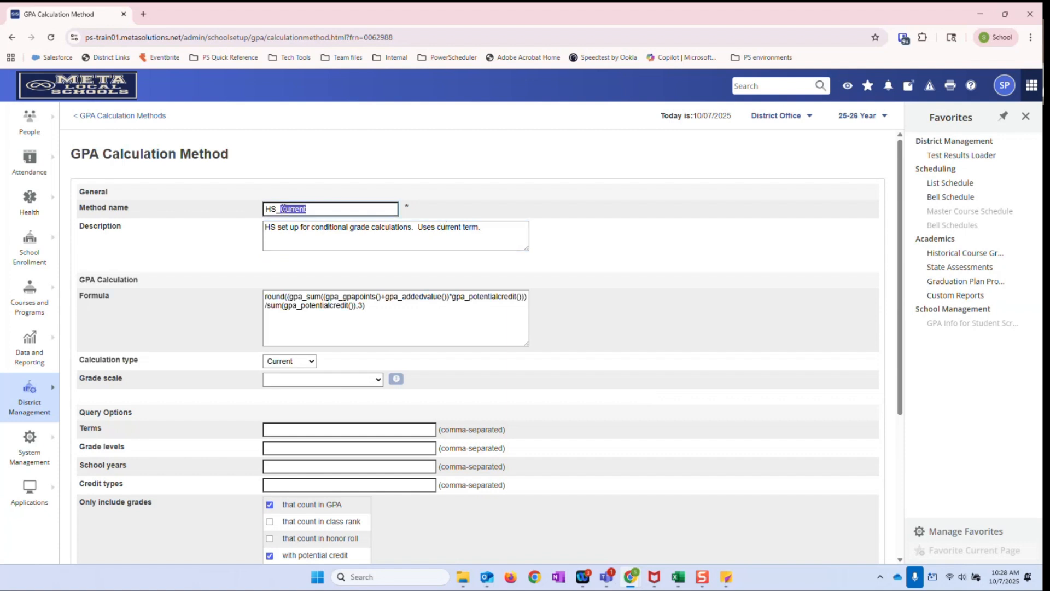
click(398, 174)
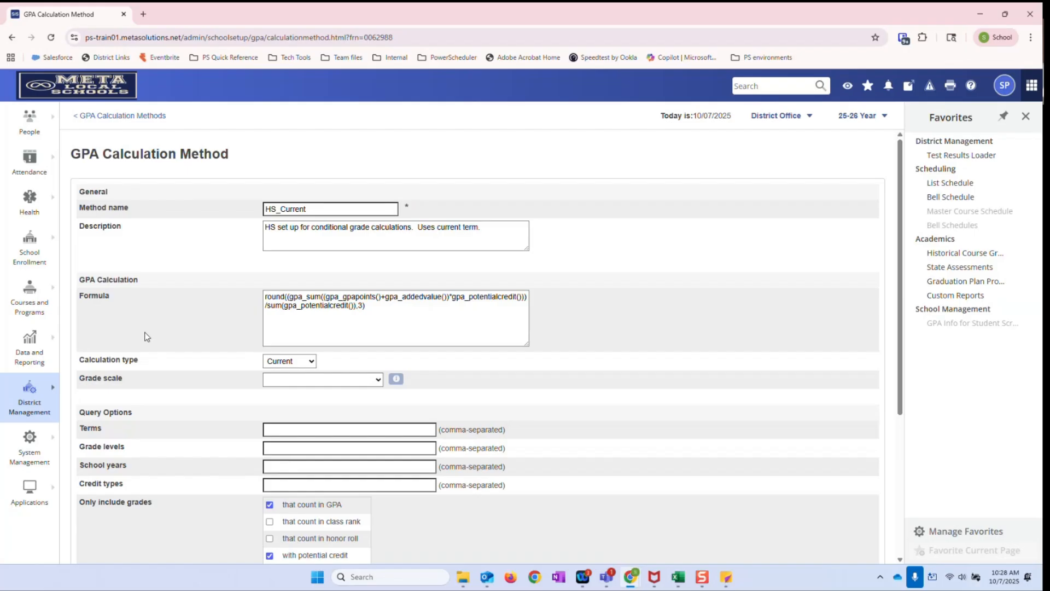
click(152, 116)
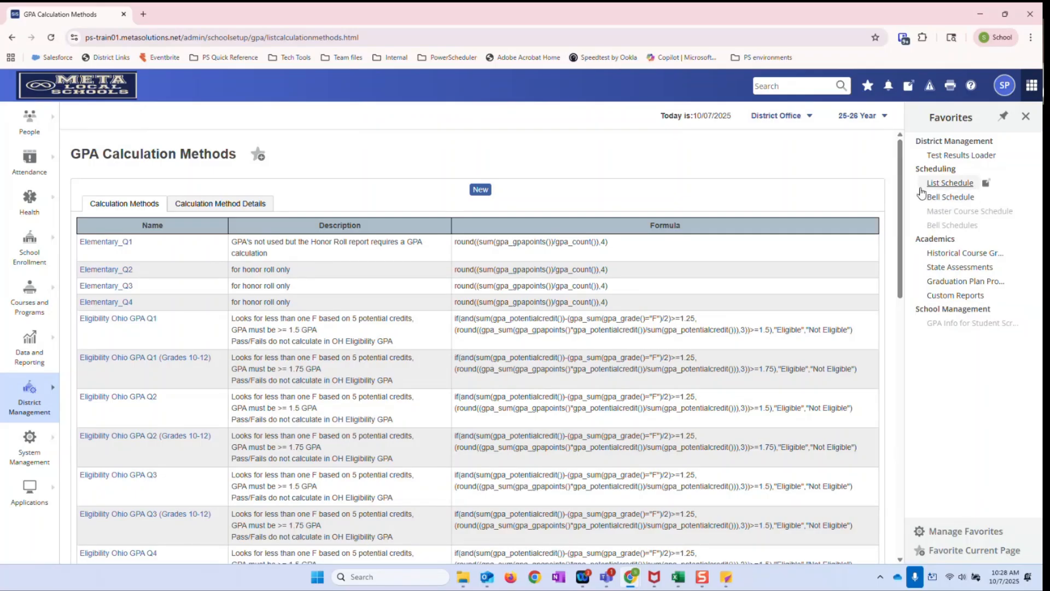
Switch from District Office to META High School and load the Advisory Group stored selection of students
click(766, 115)
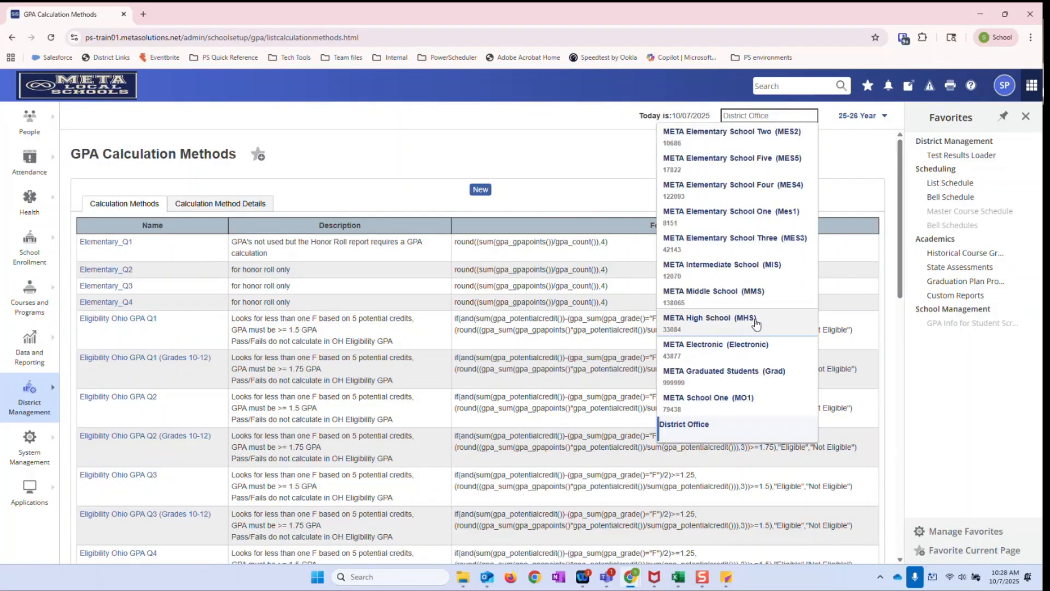
click(755, 322)
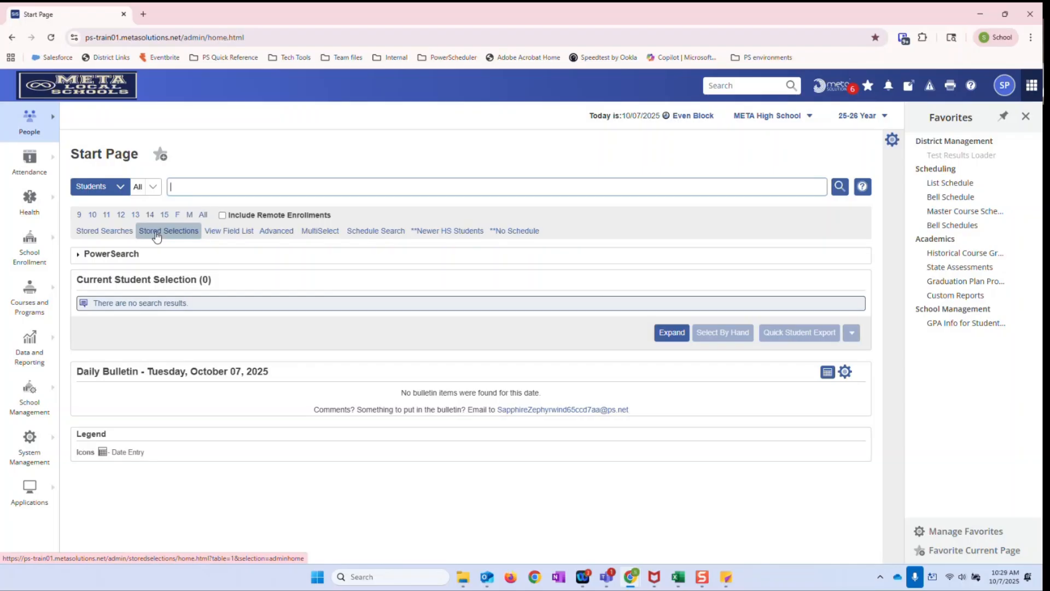
click(157, 235)
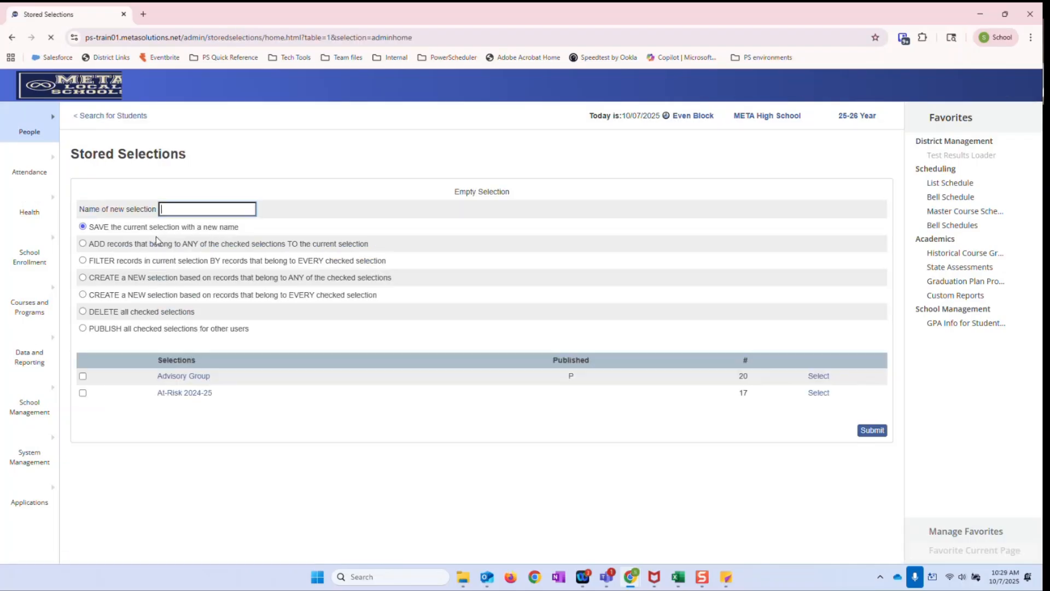
click(817, 377)
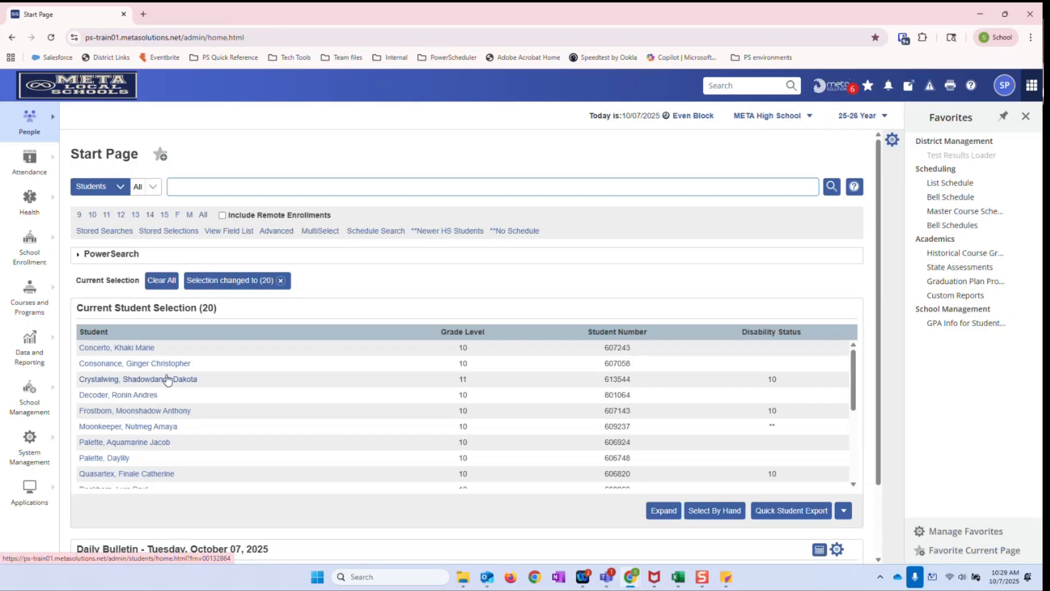
Open the first student in the current selection and go to that student's Quick Lookup page
click(122, 352)
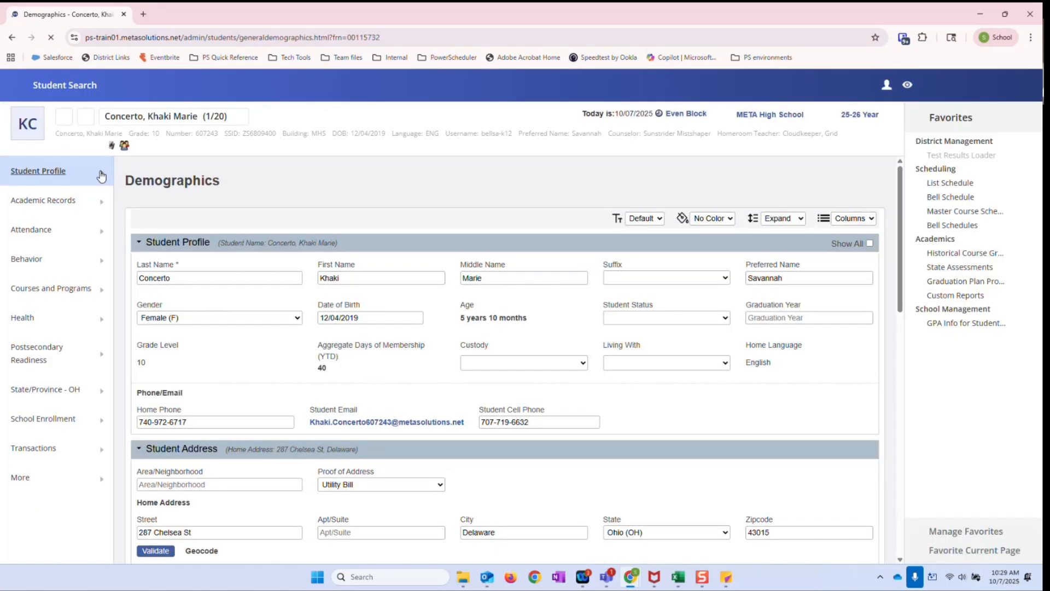
click(95, 177)
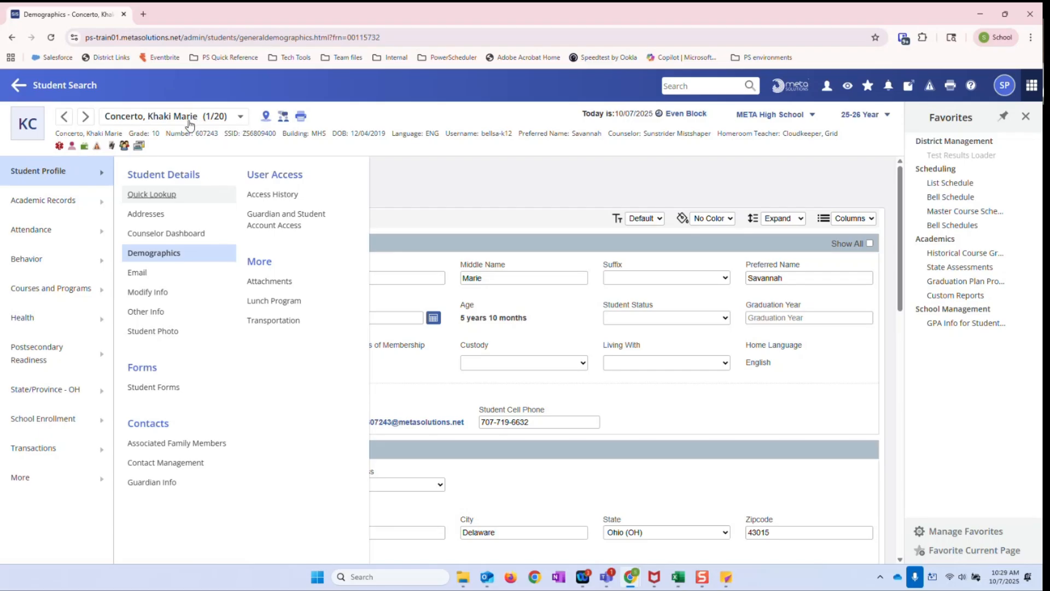
click(242, 118)
click(320, 101)
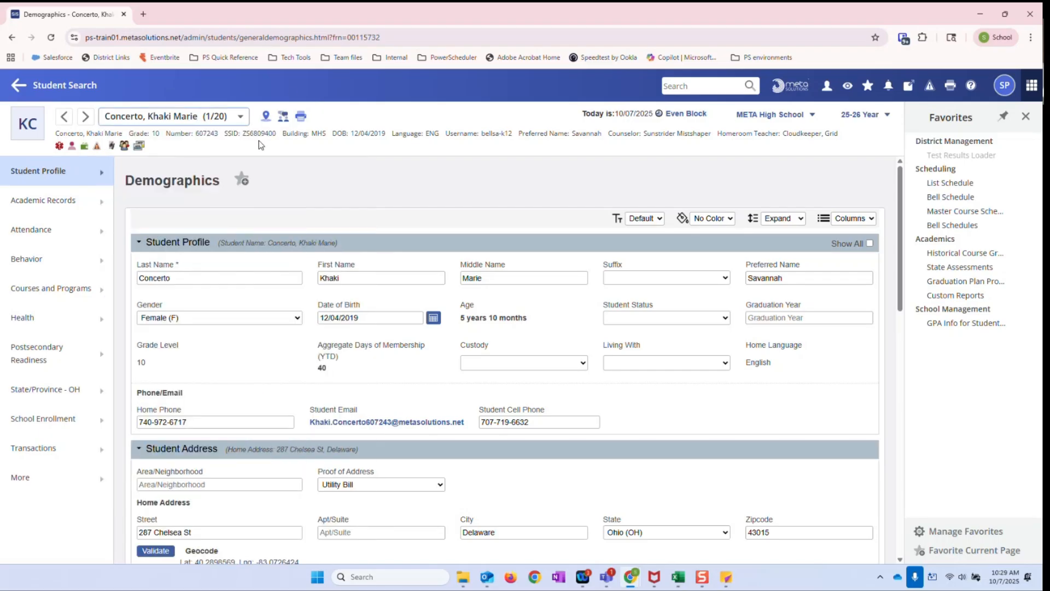
click(101, 177)
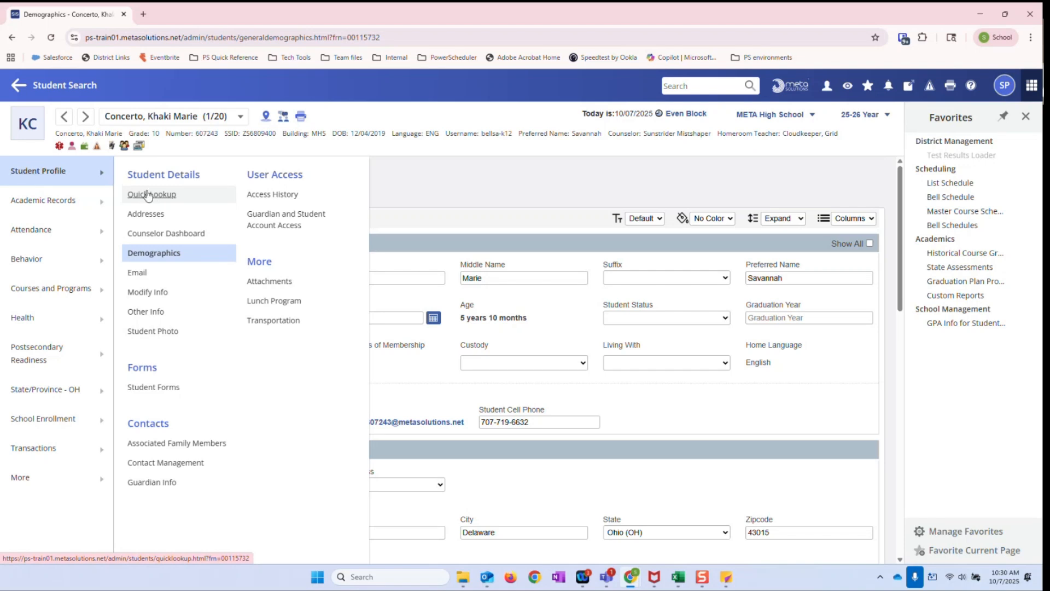
click(149, 195)
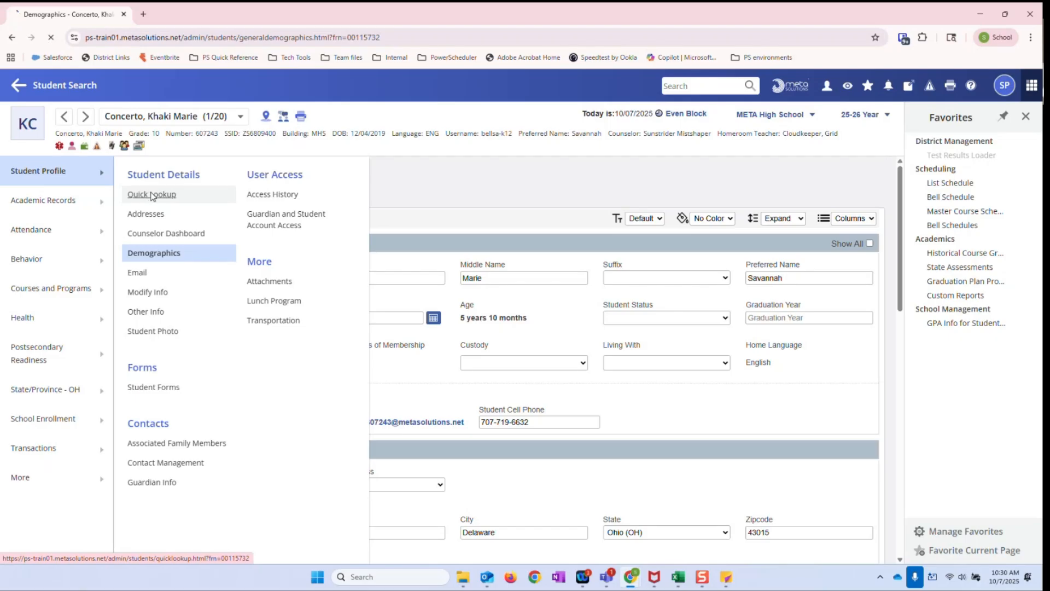
click(198, 259)
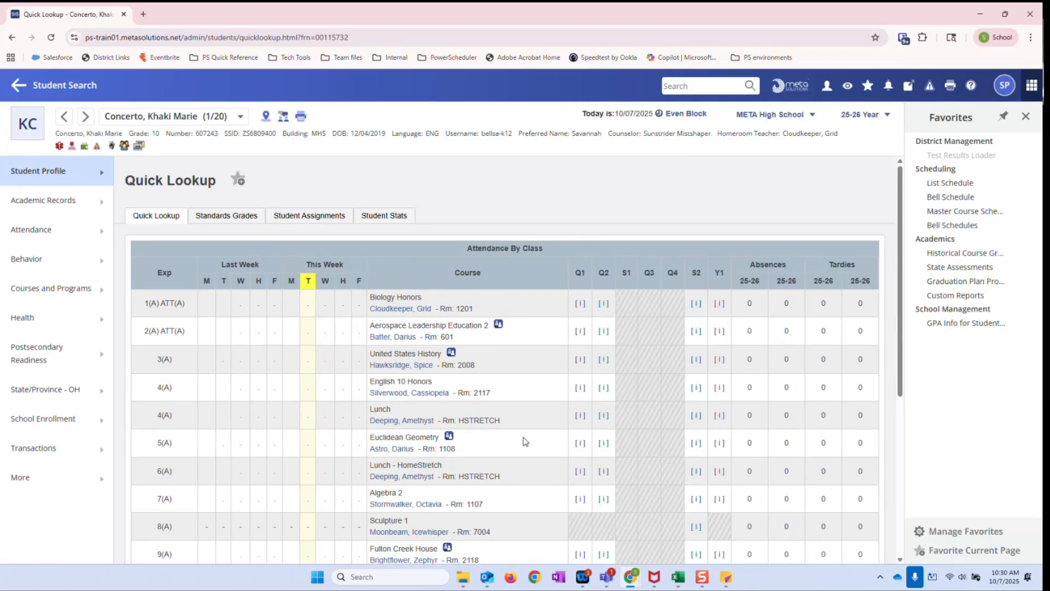
Examine the current GPA line beneath the Quick Lookup class table, focusing on the name of the calculation method used
scroll(524, 441, down, 5)
scroll(523, 438, up, 5)
scroll(583, 290, down, 4)
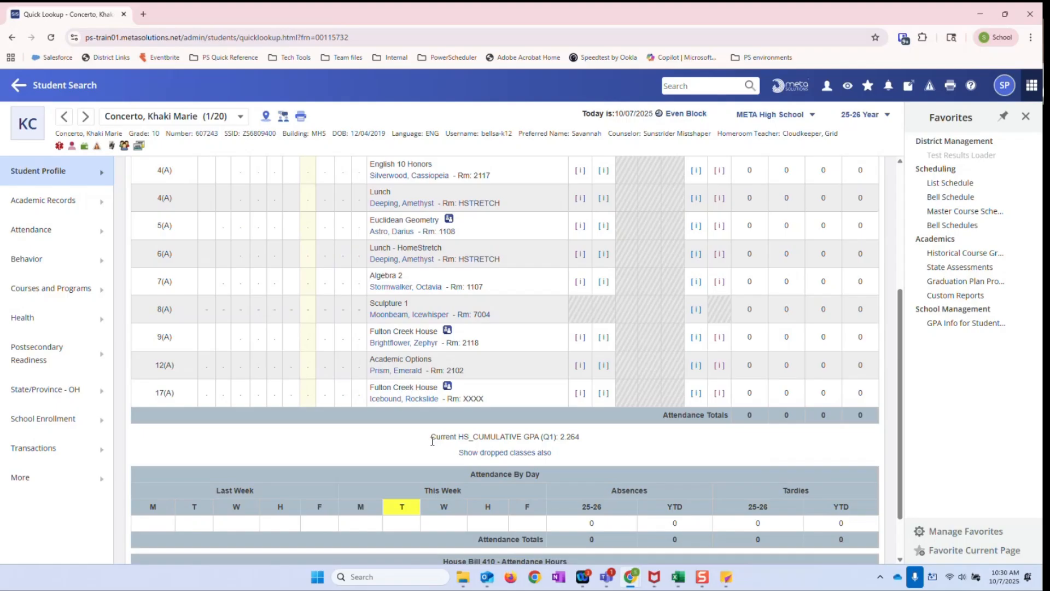
mouse_move(458, 437)
mouse_down()
mouse_move(539, 436)
mouse_move(458, 437)
mouse_up()
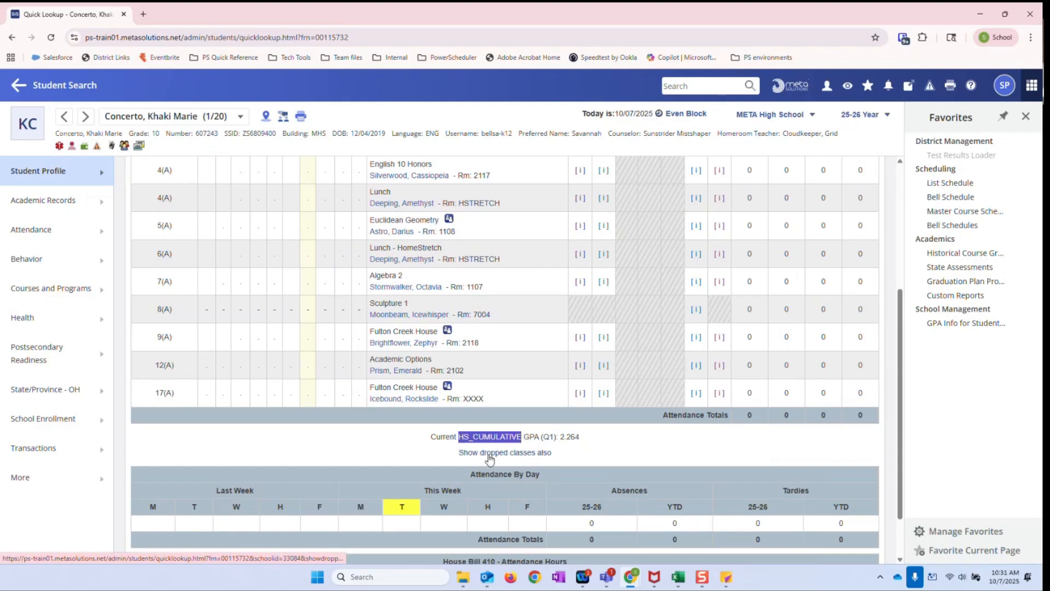
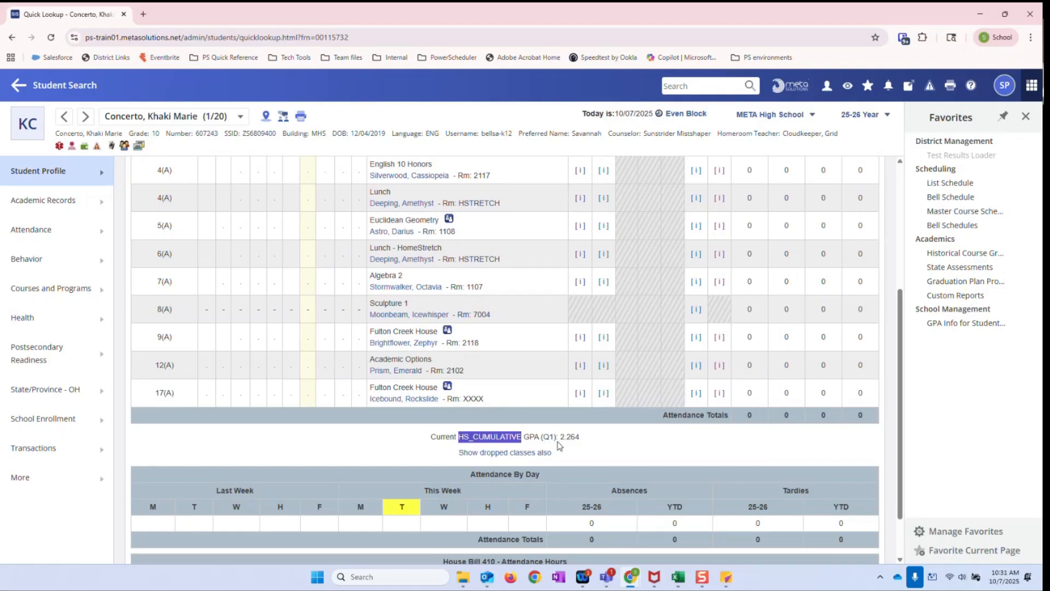
Examine the current GPA line below the Quick Lookup class table, checking its method name, term and value
drag(560, 438, 580, 440)
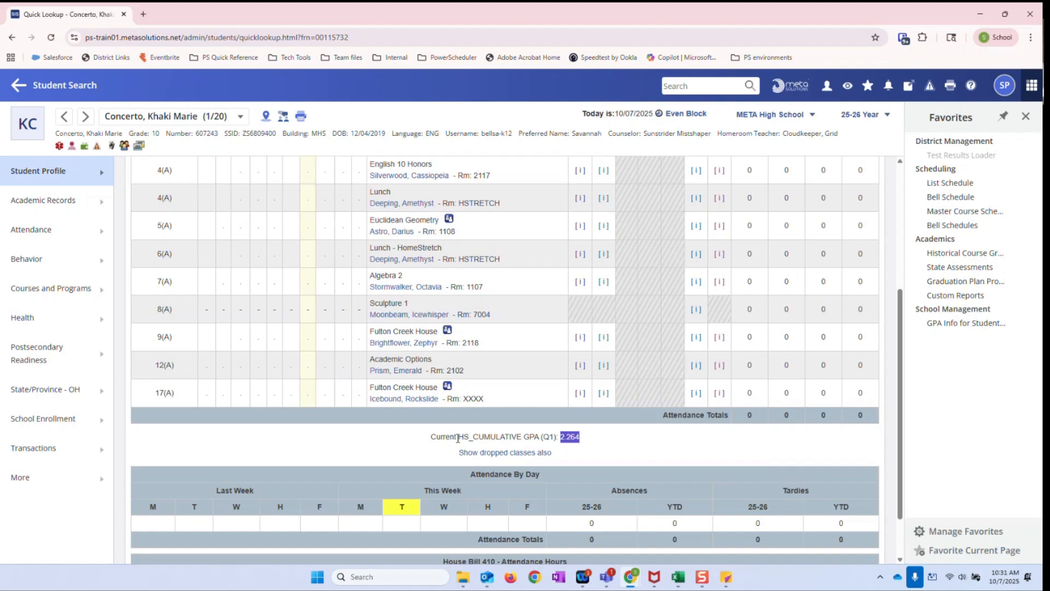
drag(456, 437, 434, 441)
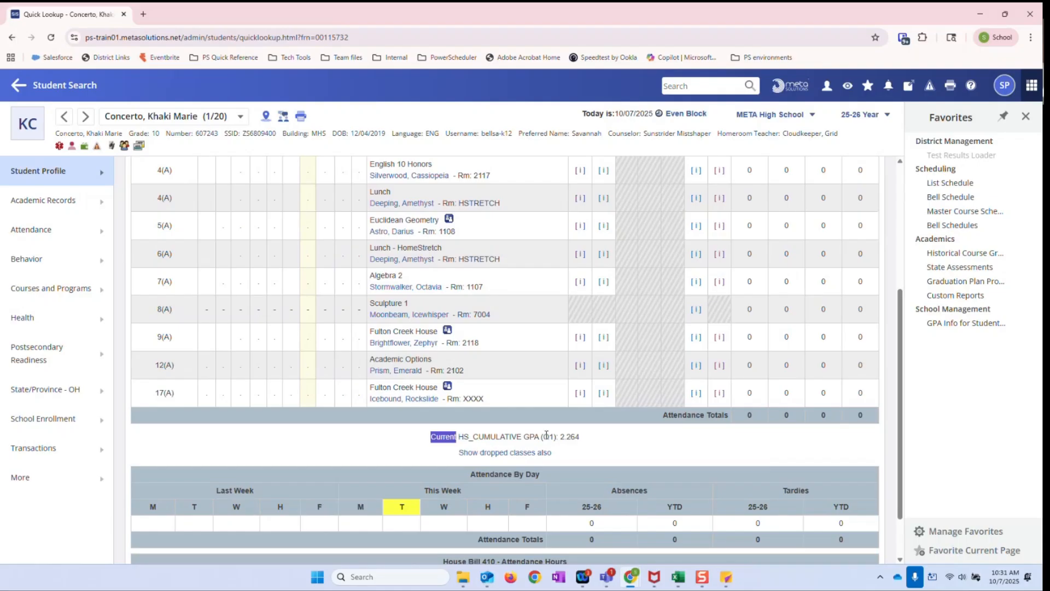
drag(543, 436, 552, 436)
click(551, 441)
drag(560, 437, 580, 437)
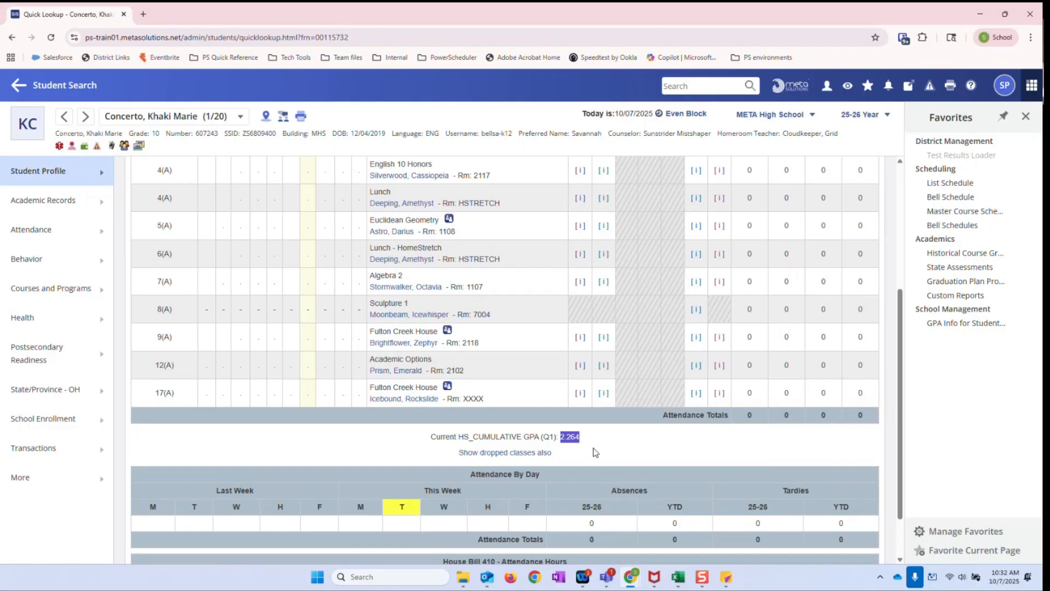
drag(459, 437, 522, 436)
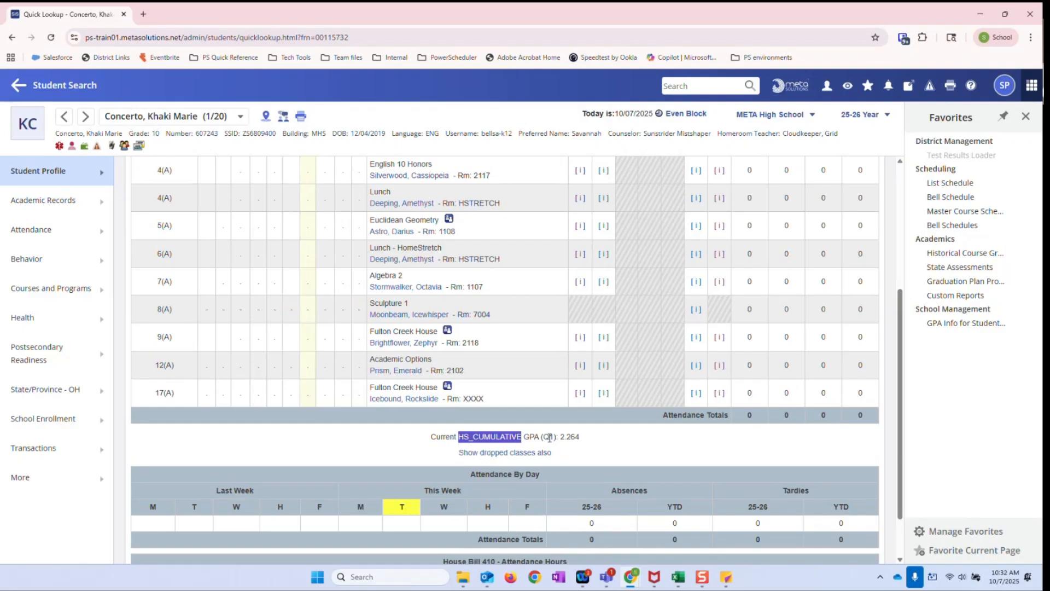
drag(555, 436, 542, 436)
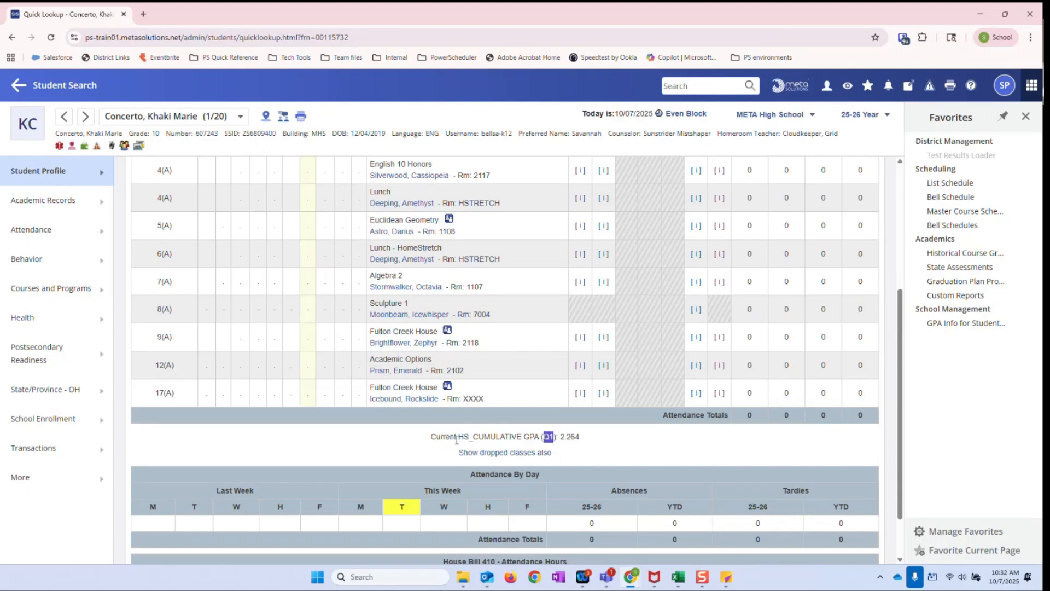
click(554, 436)
drag(455, 438, 431, 437)
click(568, 439)
drag(459, 437, 539, 437)
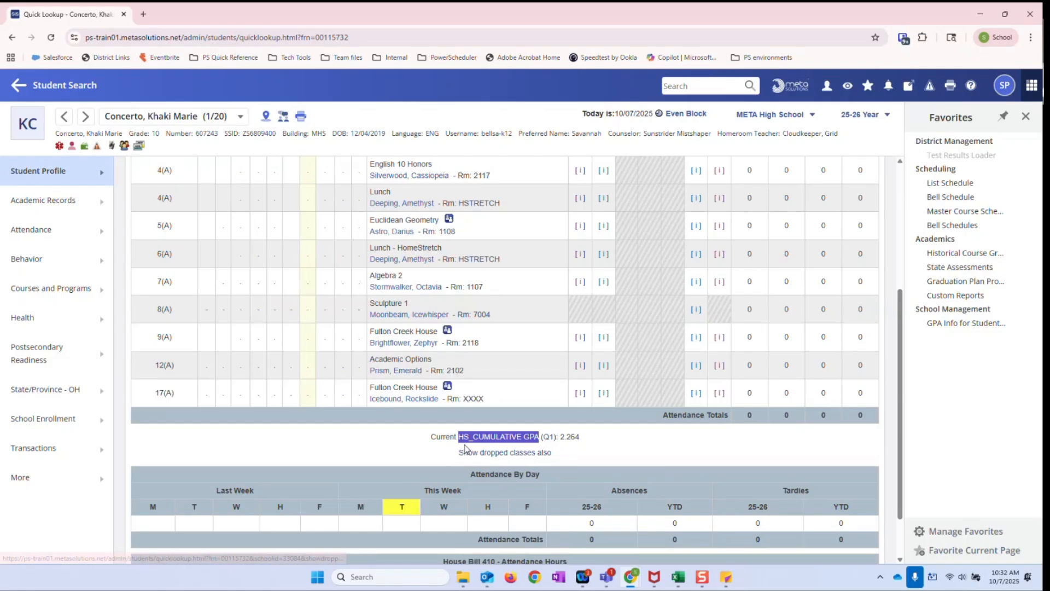
scroll(525, 389, up, 5)
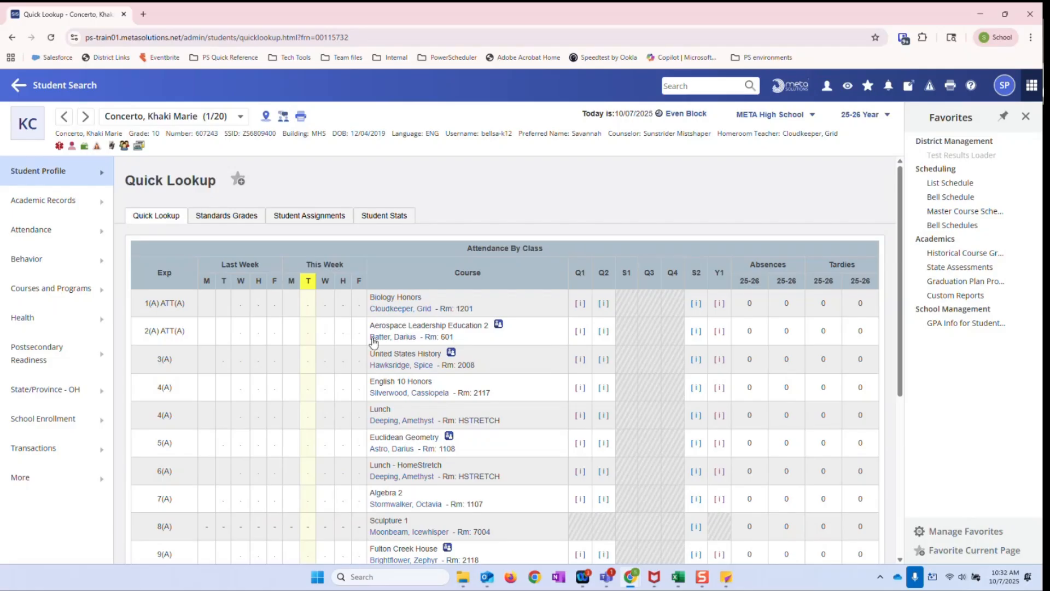
drag(125, 182, 217, 183)
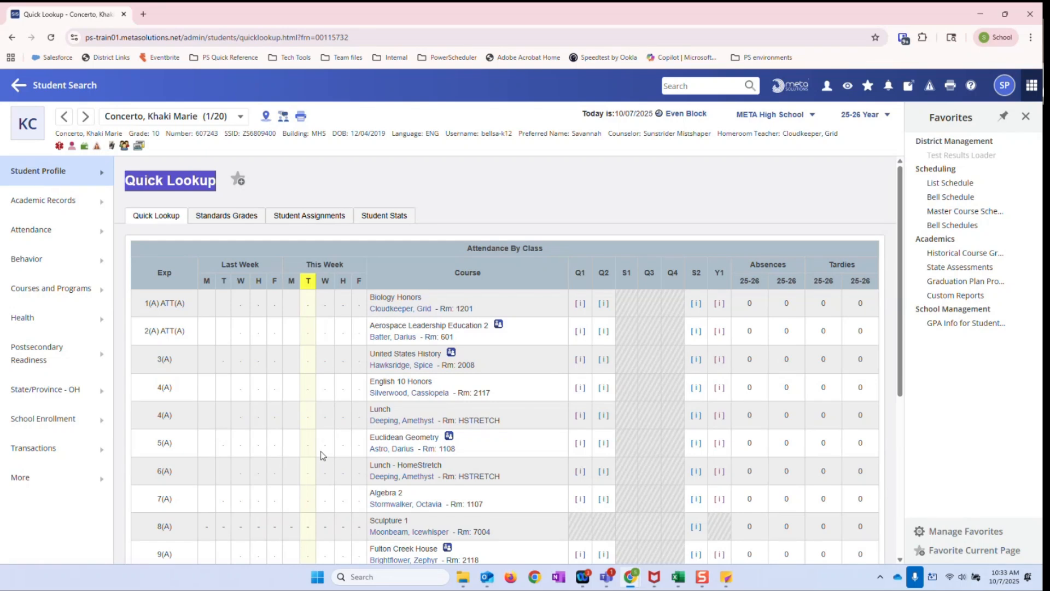
scroll(580, 446, down, 5)
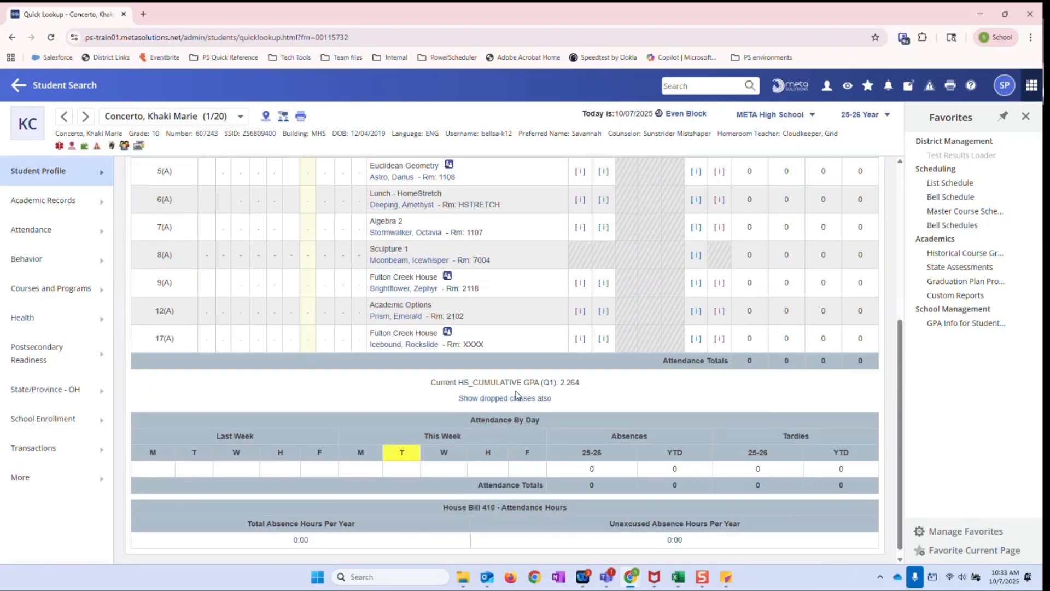
scroll(363, 374, up, 2)
scroll(364, 372, up, 3)
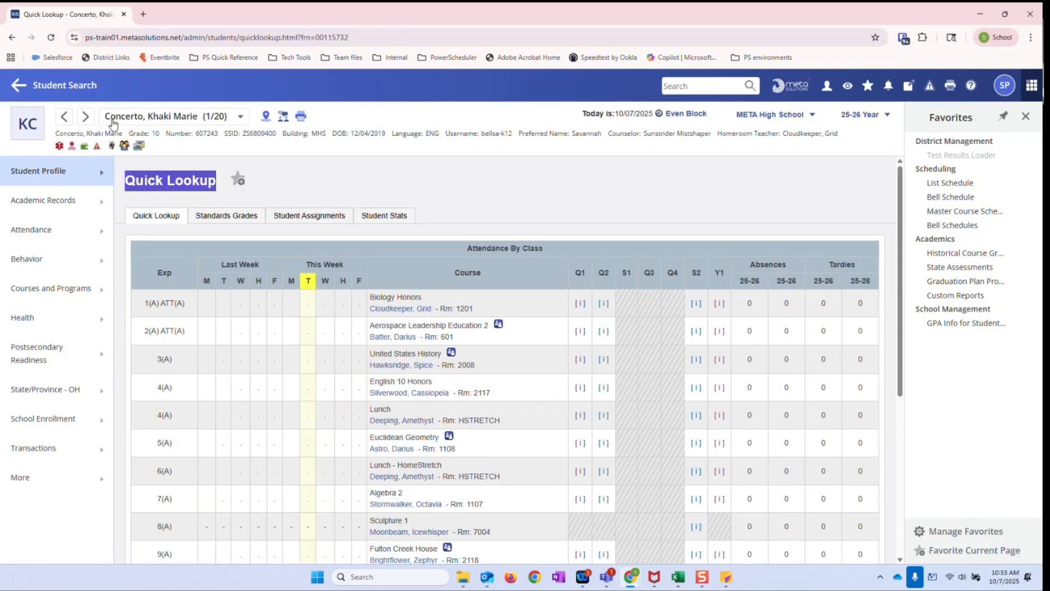
Leave the student record and open META High School's GPA Info for Student Screens settings
click(81, 93)
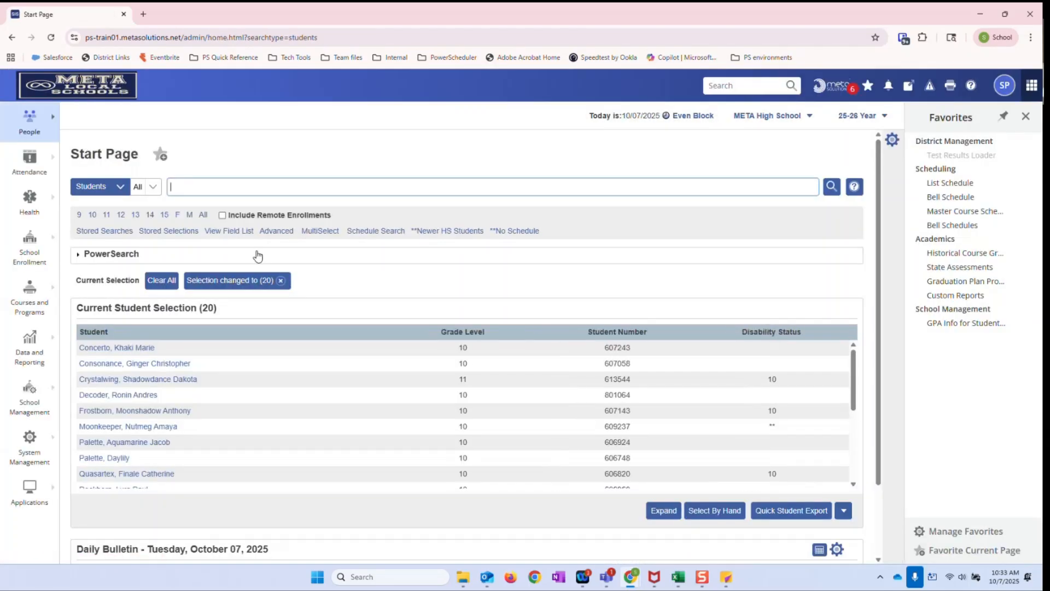
click(21, 405)
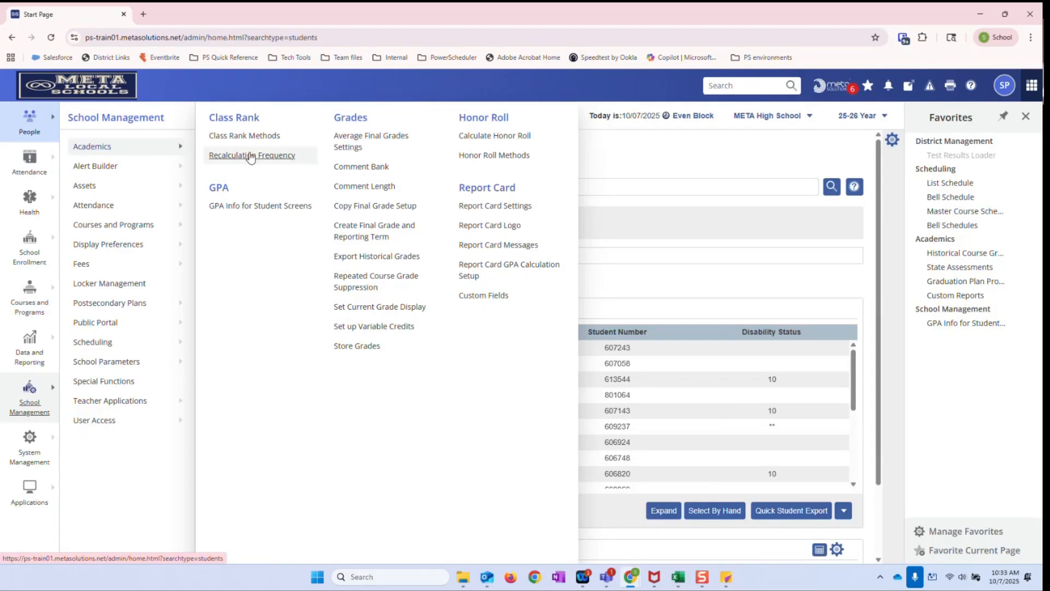
click(254, 208)
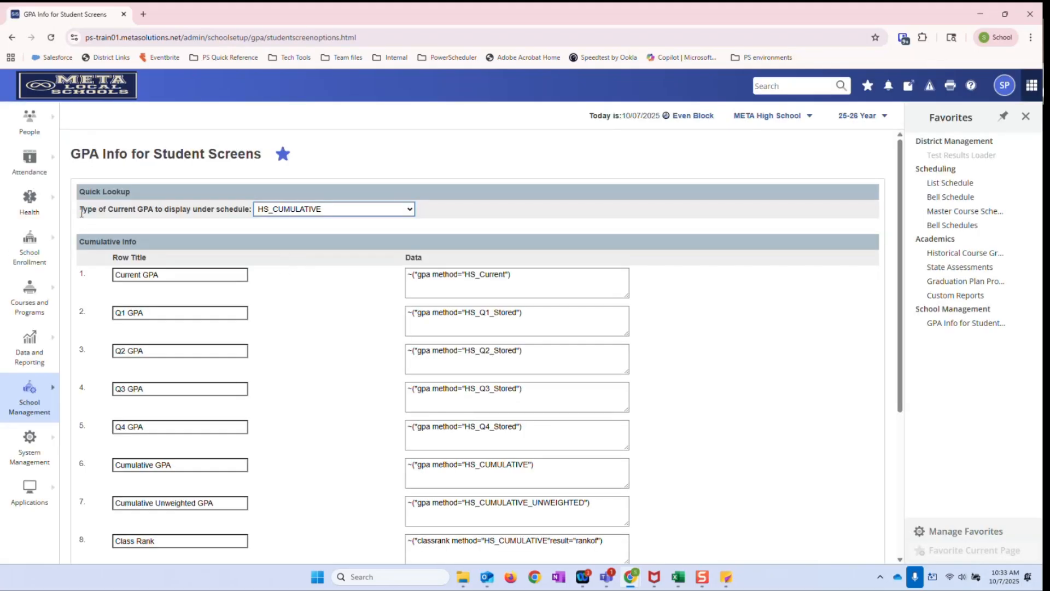
Set the type of current GPA displayed under the Quick Lookup schedule to HS_Current and submit the change
drag(82, 212, 249, 214)
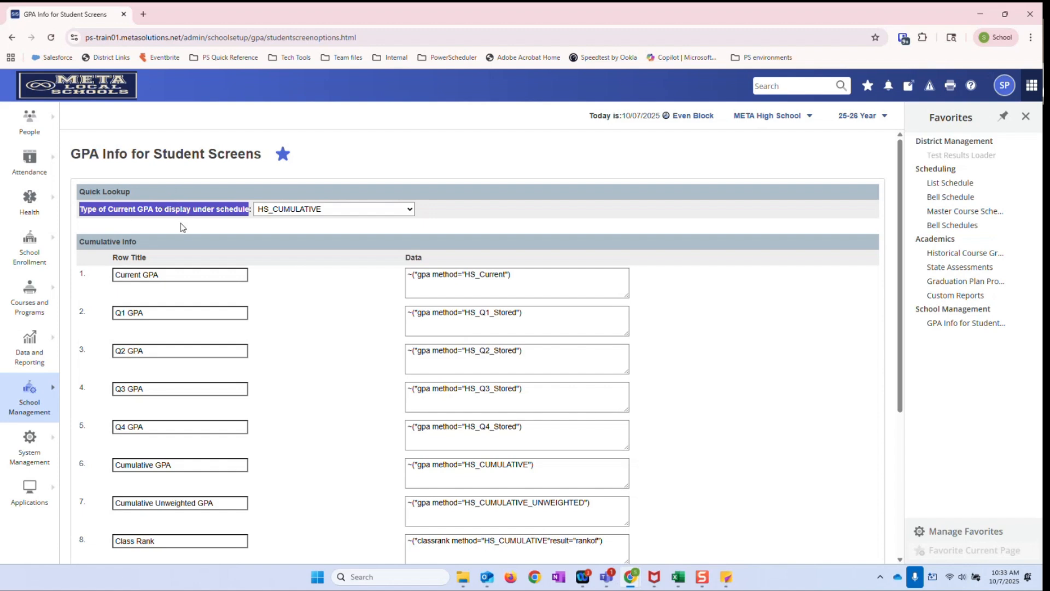
click(365, 211)
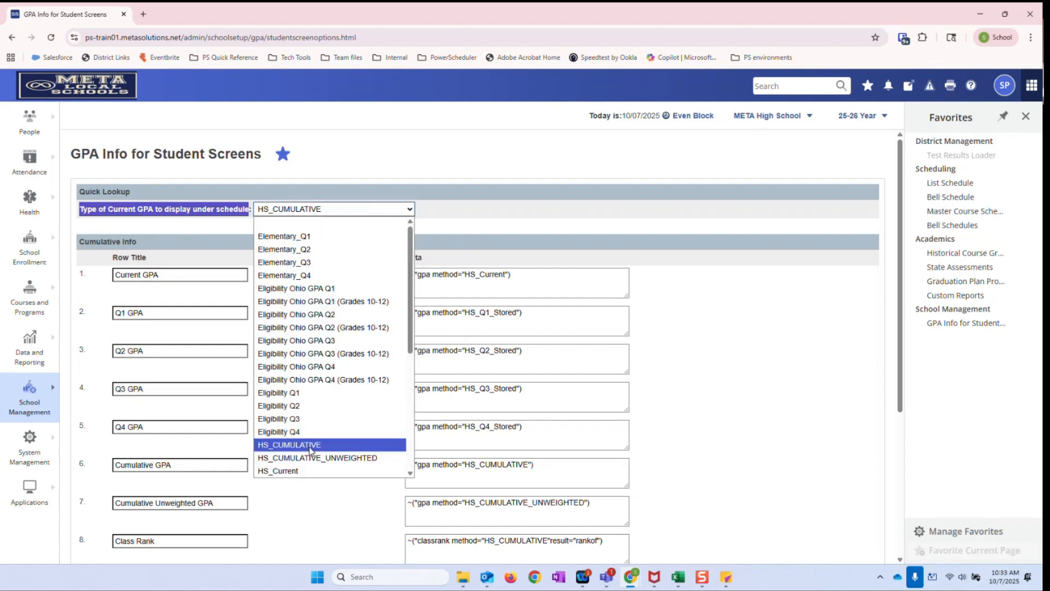
click(328, 470)
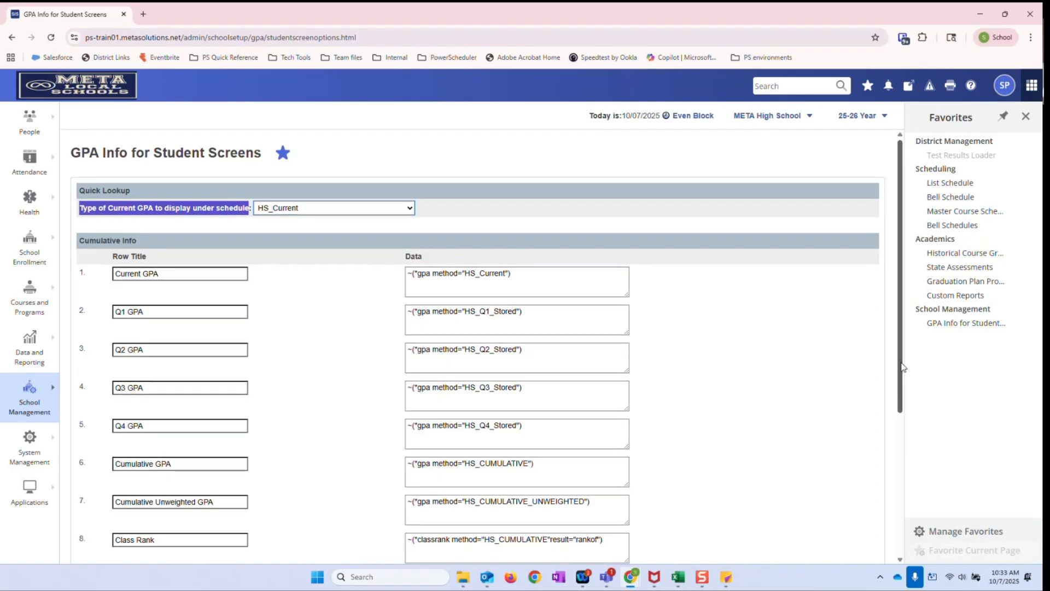
drag(901, 366, 883, 511)
click(873, 528)
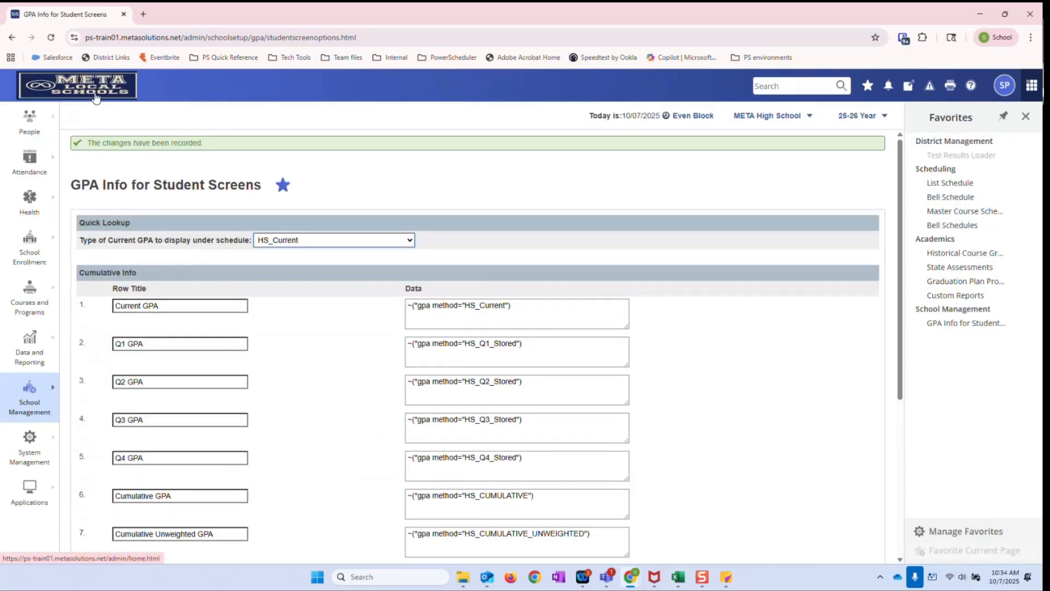
Reopen the first student's Quick Lookup page and check the current GPA line against the term grade columns
click(95, 94)
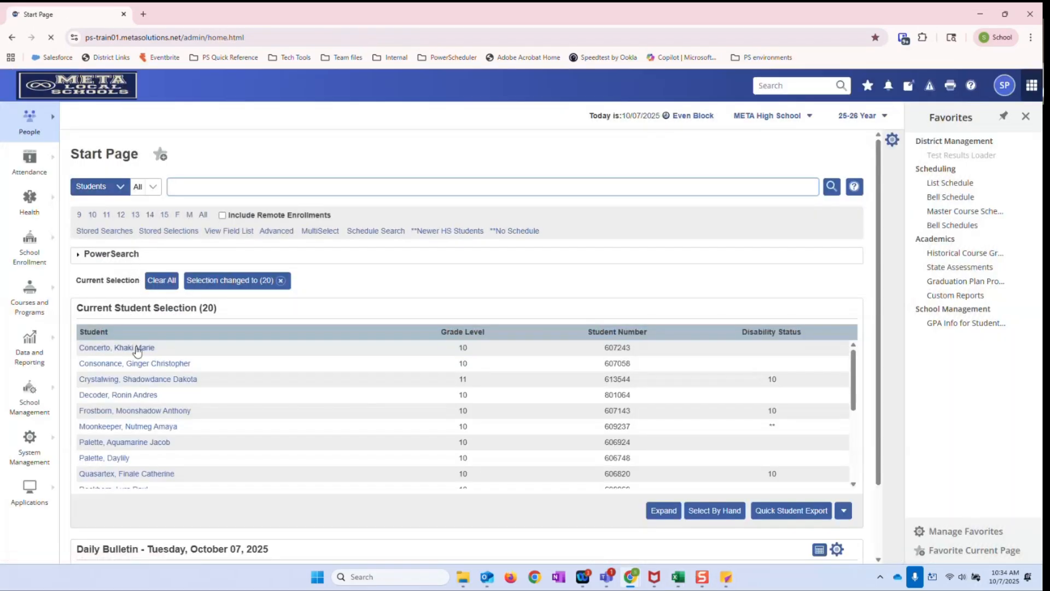
click(137, 348)
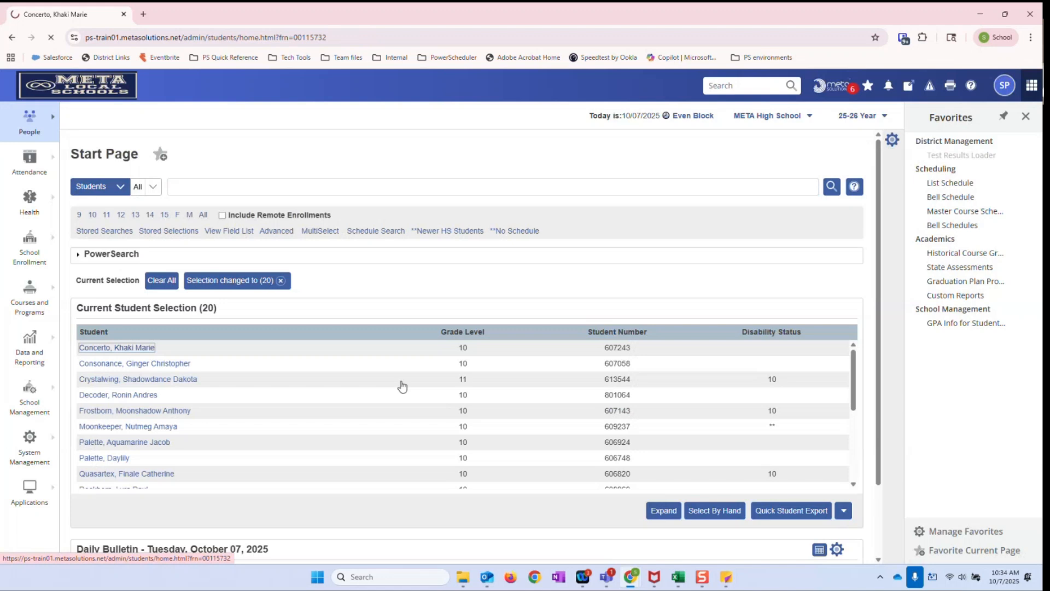
scroll(482, 402, down, 5)
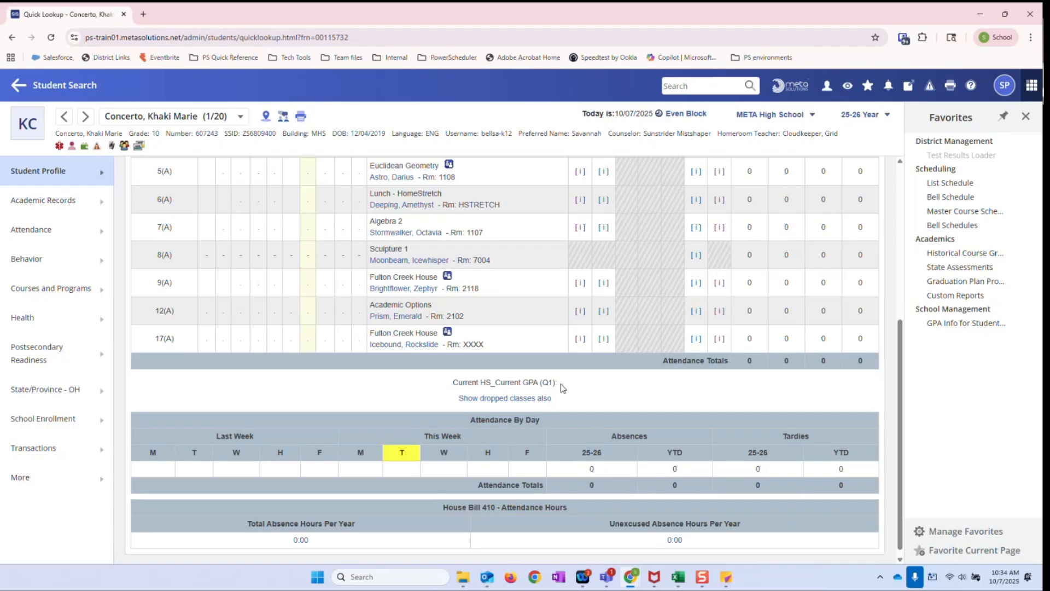
scroll(562, 387, up, 2)
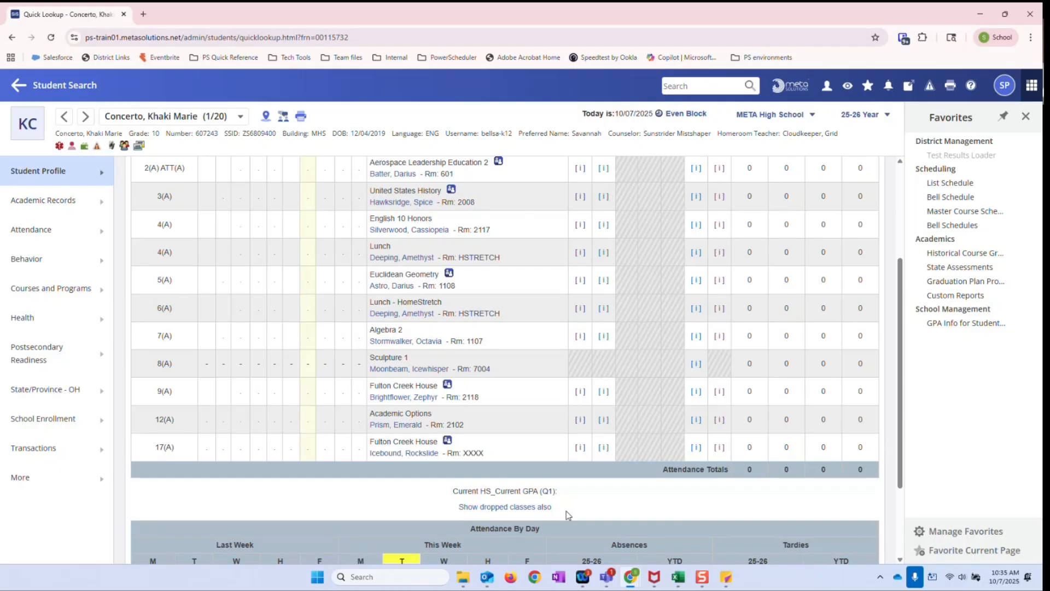
scroll(567, 511, up, 1)
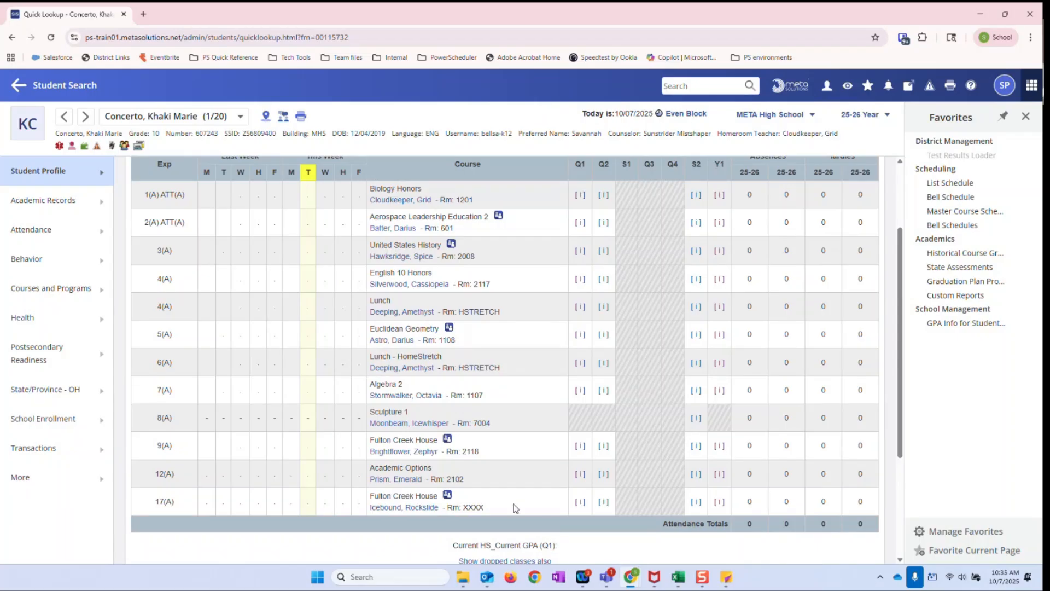
scroll(503, 441, up, 2)
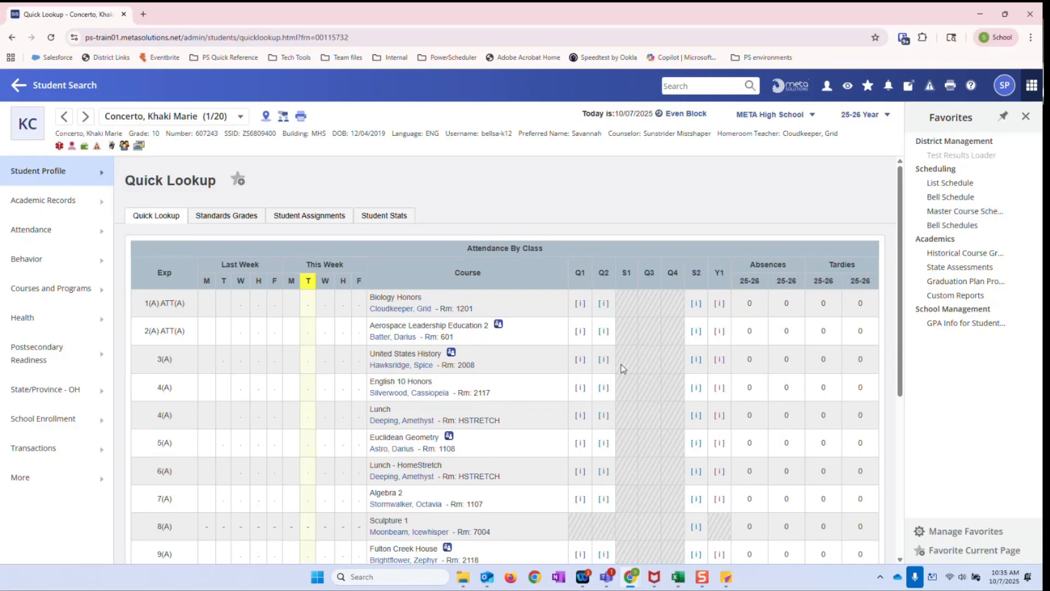
scroll(556, 419, down, 4)
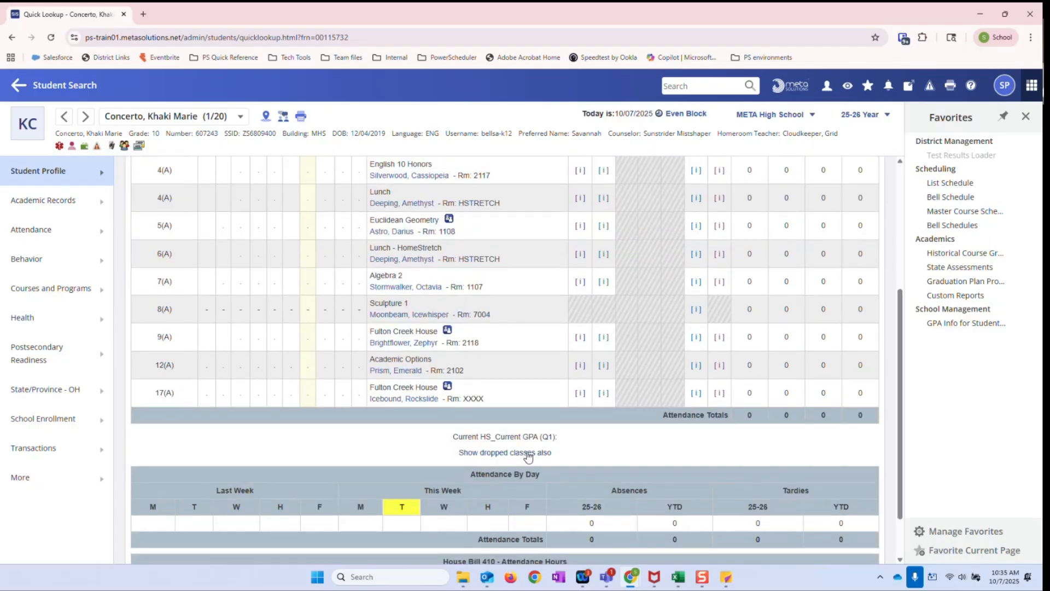
scroll(183, 316, up, 4)
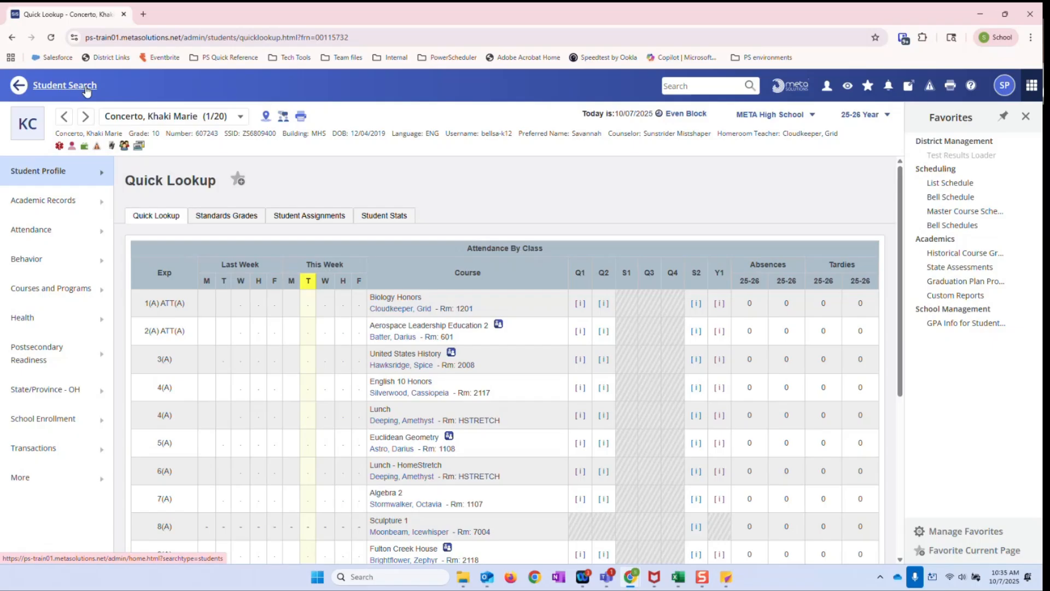
Open the same student's Cumulative Info page from the academic records to review the listed GPA rows
click(102, 181)
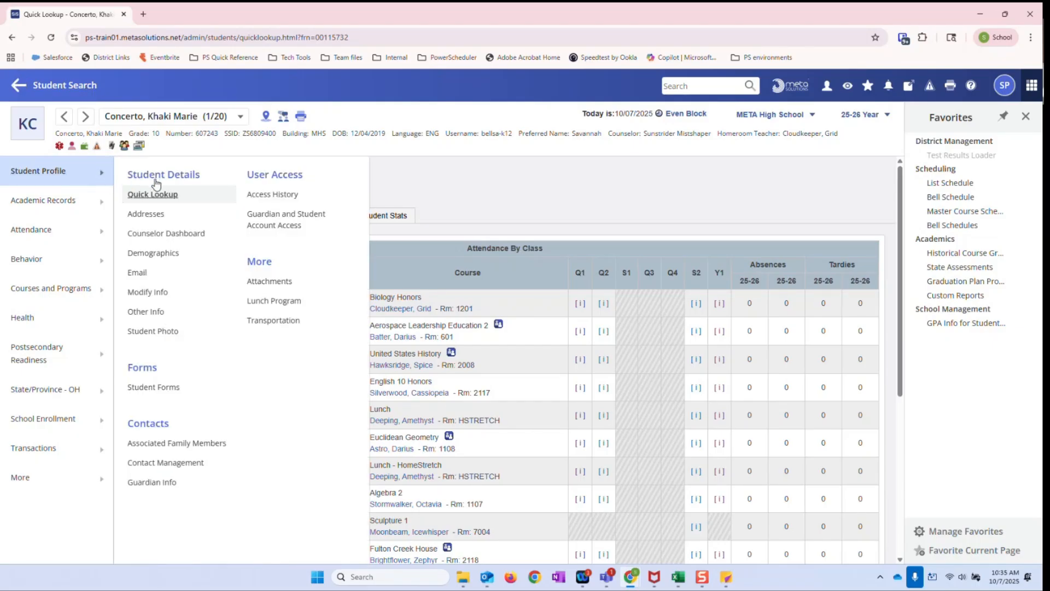
click(77, 199)
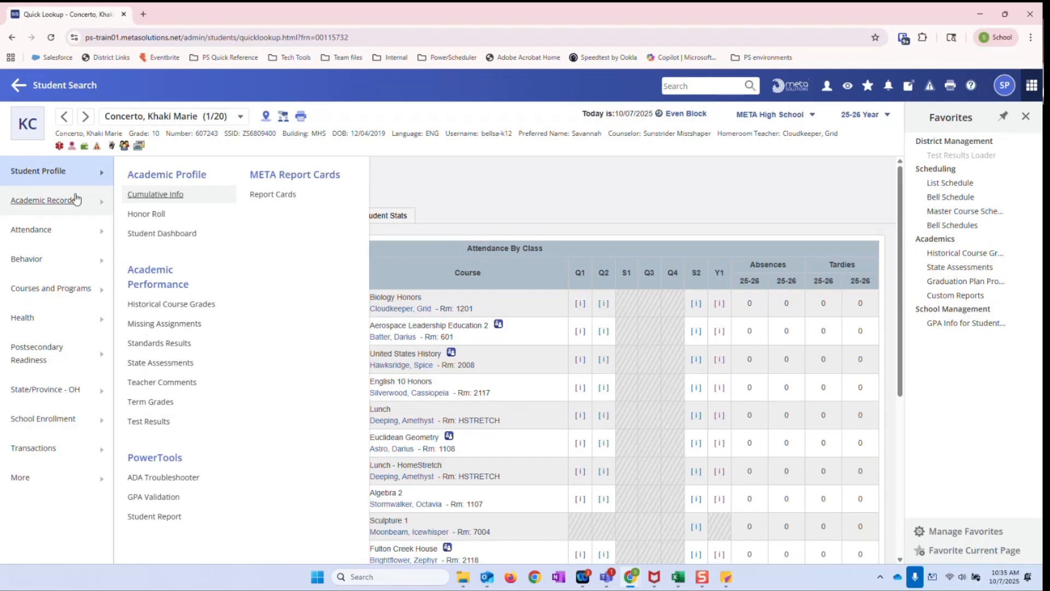
click(154, 200)
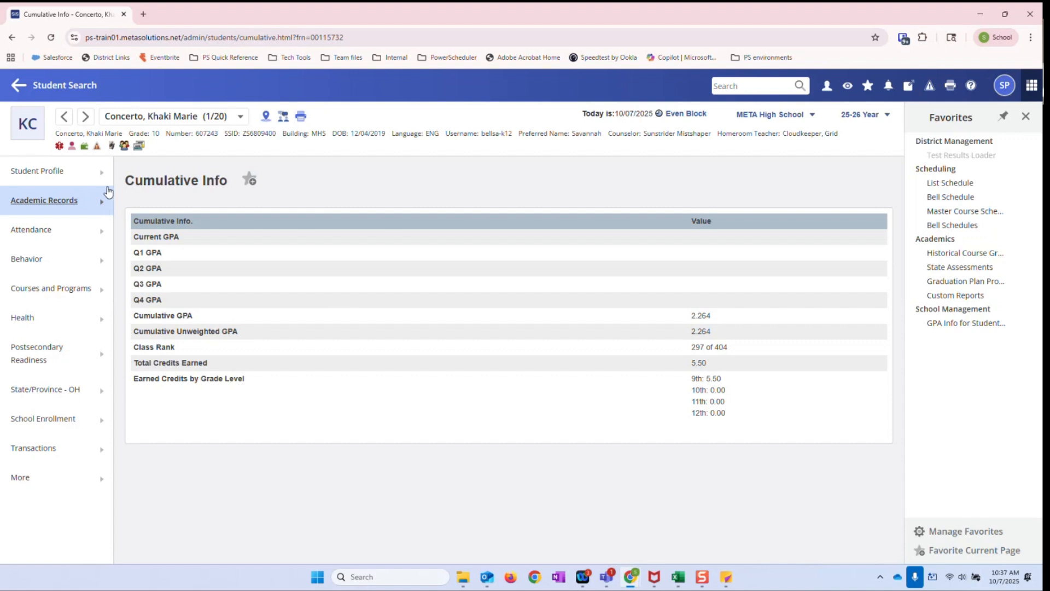
Return to the GPA Info for Student Screens settings to see how the Cumulative Info rows are defined
click(63, 88)
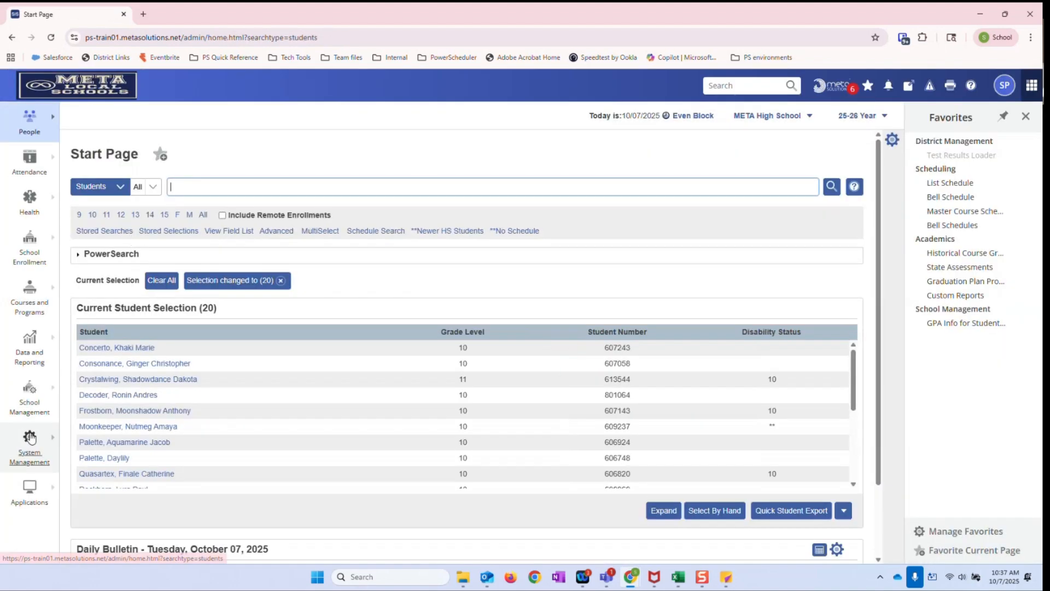
click(42, 414)
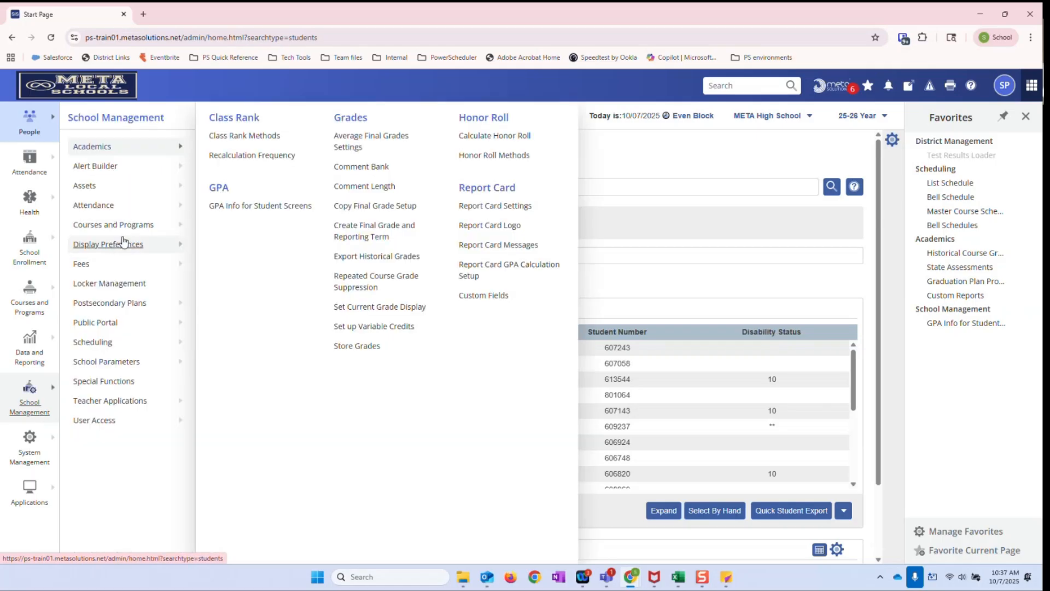
click(245, 206)
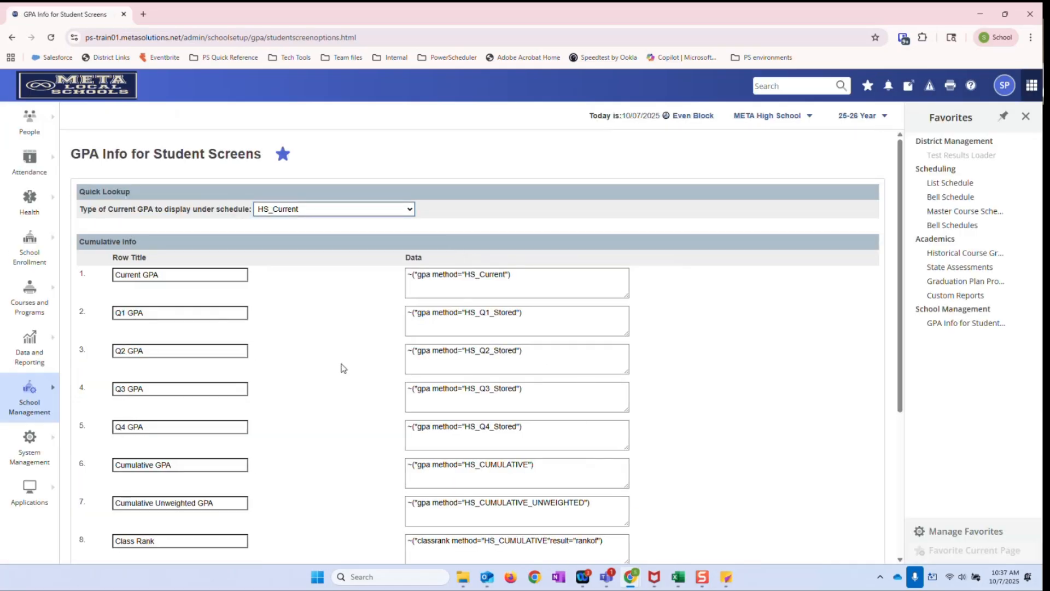
Review the Cumulative Info data codes for the Q1 stored, cumulative unweighted and class rank rows, noting which GPA method each references
scroll(347, 371, down, 2)
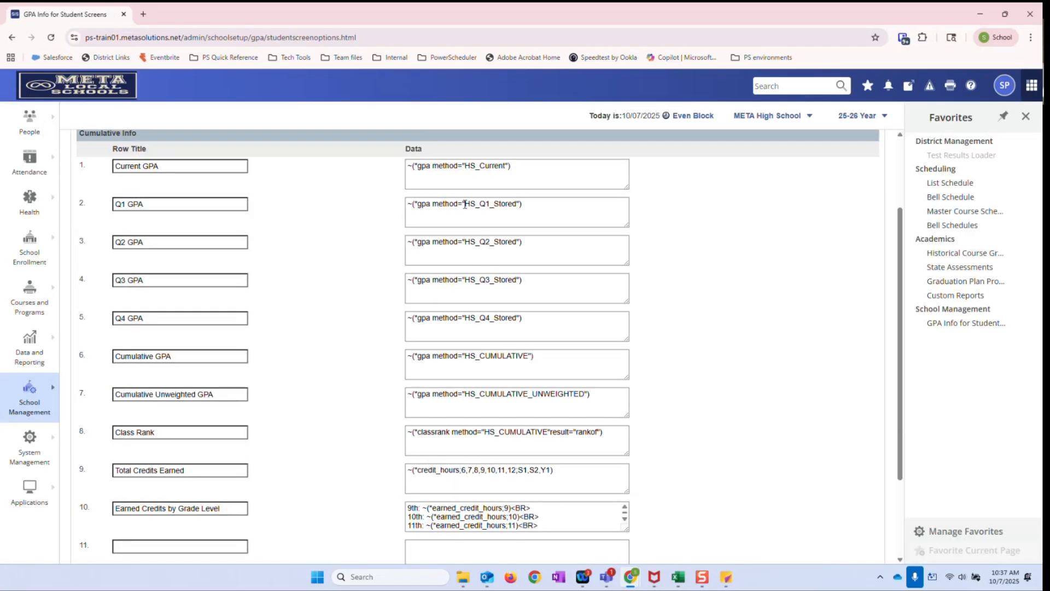
drag(463, 205, 517, 205)
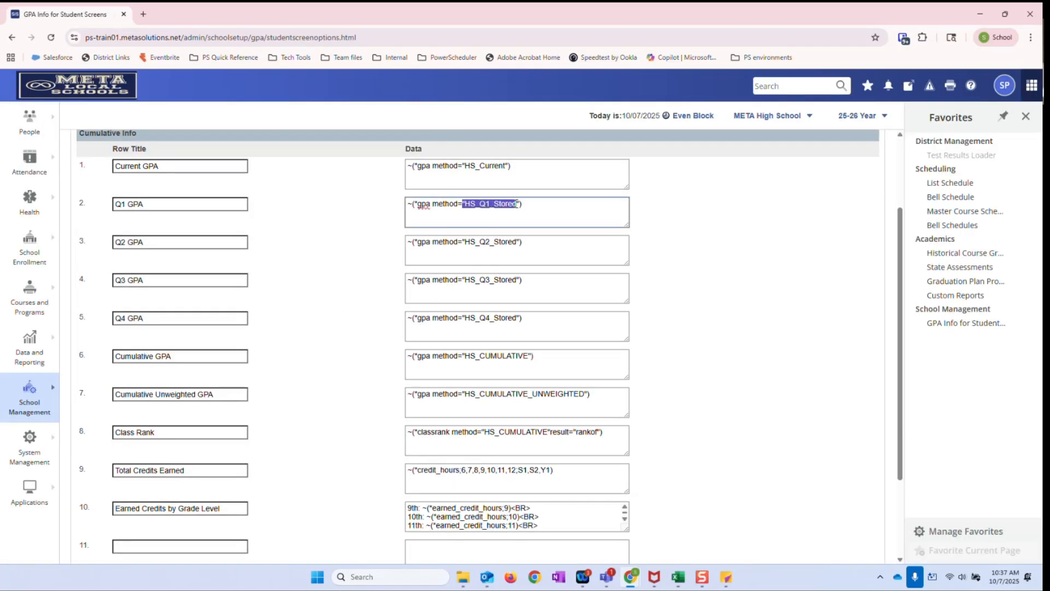
click(488, 224)
drag(584, 394, 531, 395)
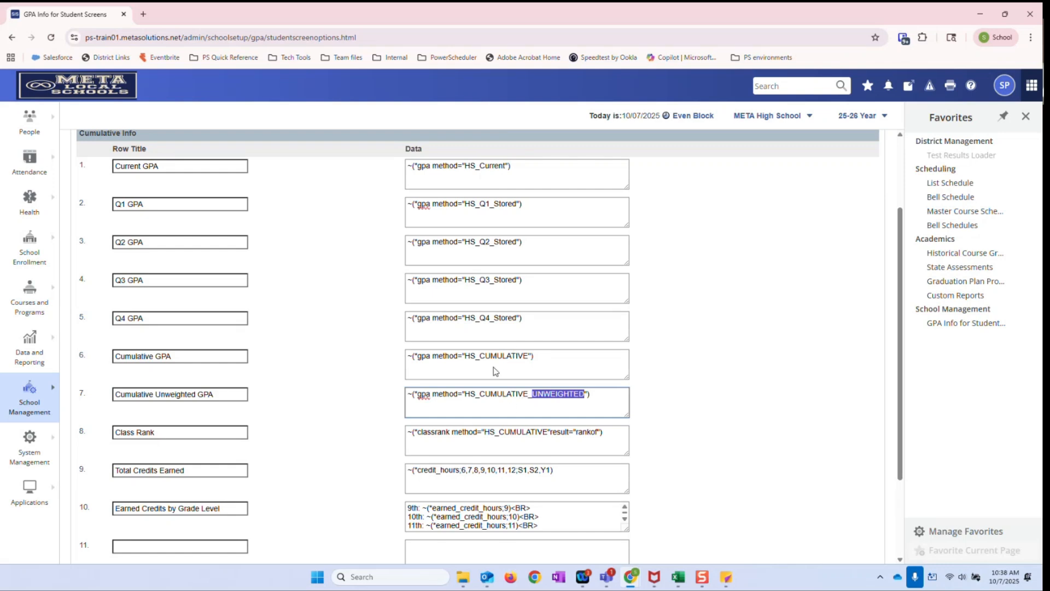
scroll(505, 369, down, 1)
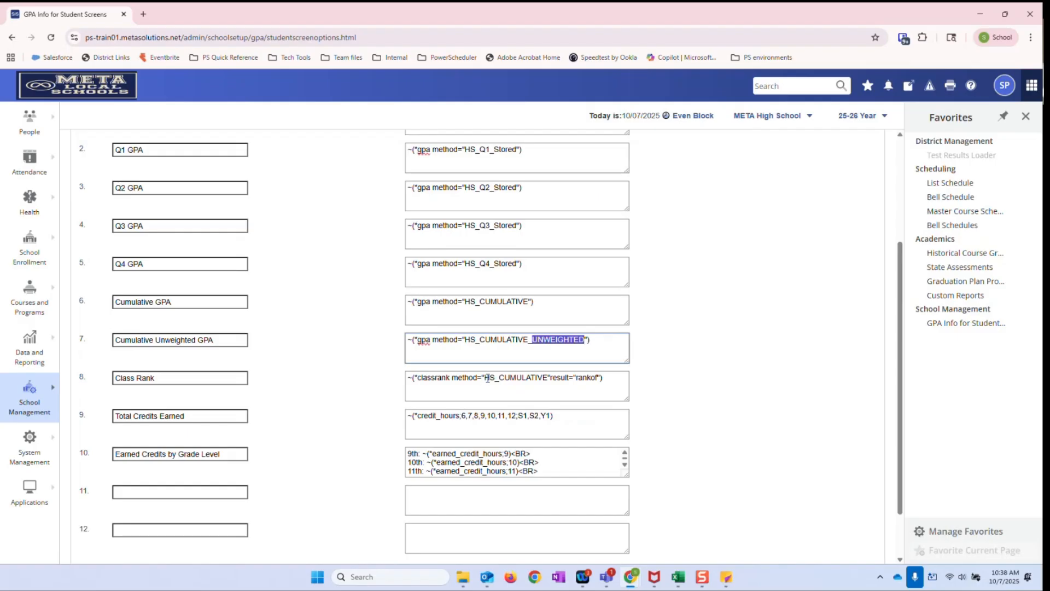
drag(484, 378, 547, 377)
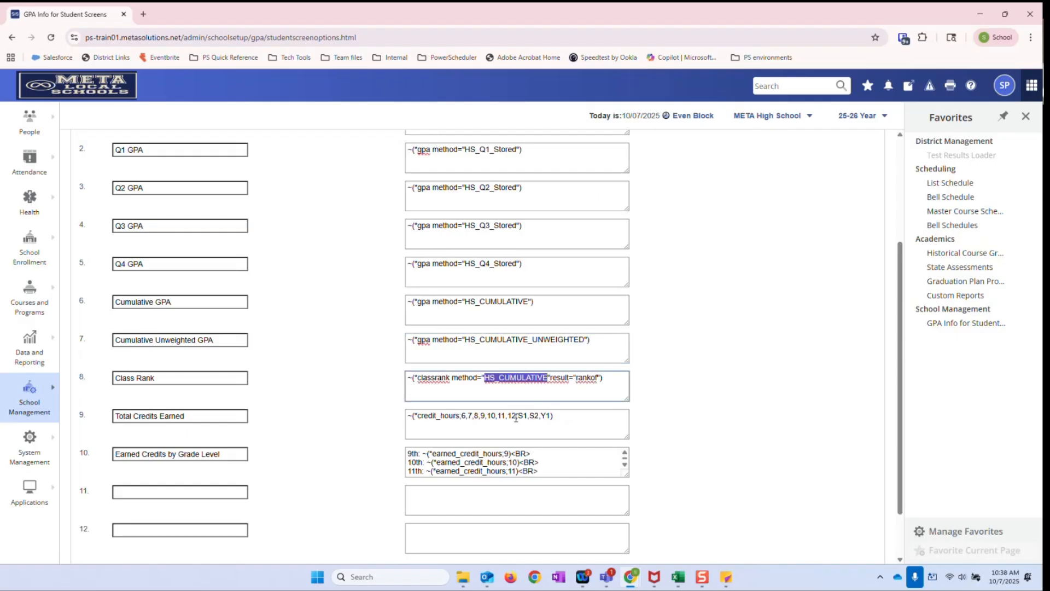
click(511, 381)
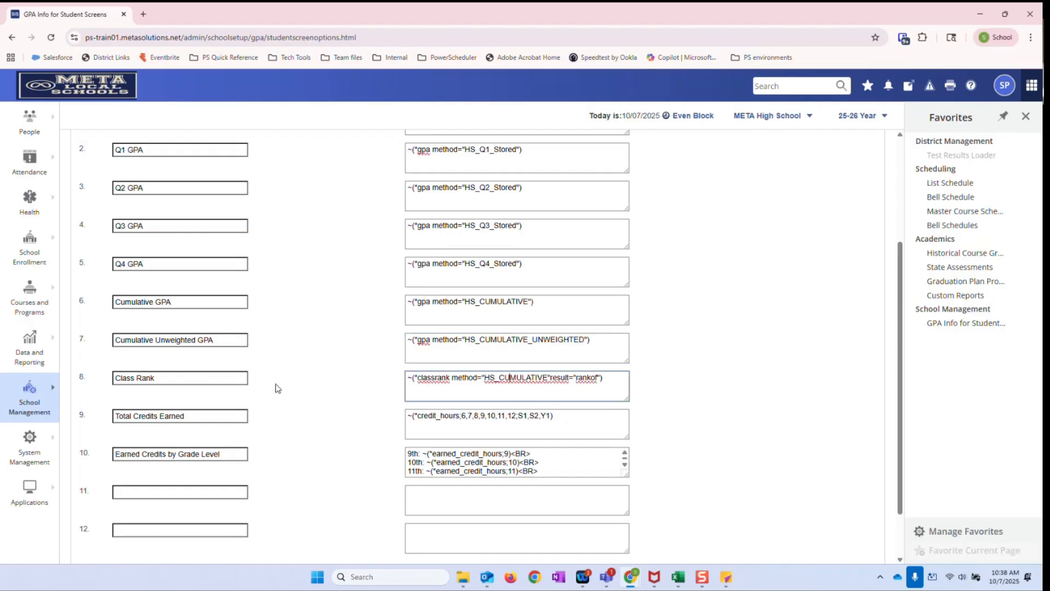
Set the type of current GPA displayed under the Quick Lookup schedule to HS_CUMULATIVE and submit the change
scroll(279, 388, up, 3)
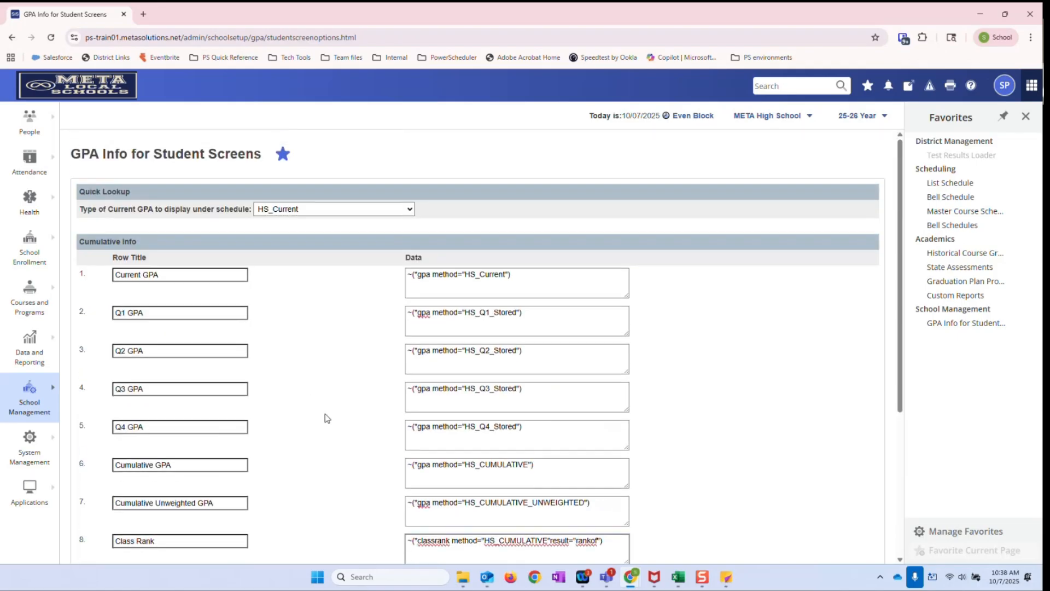
click(321, 213)
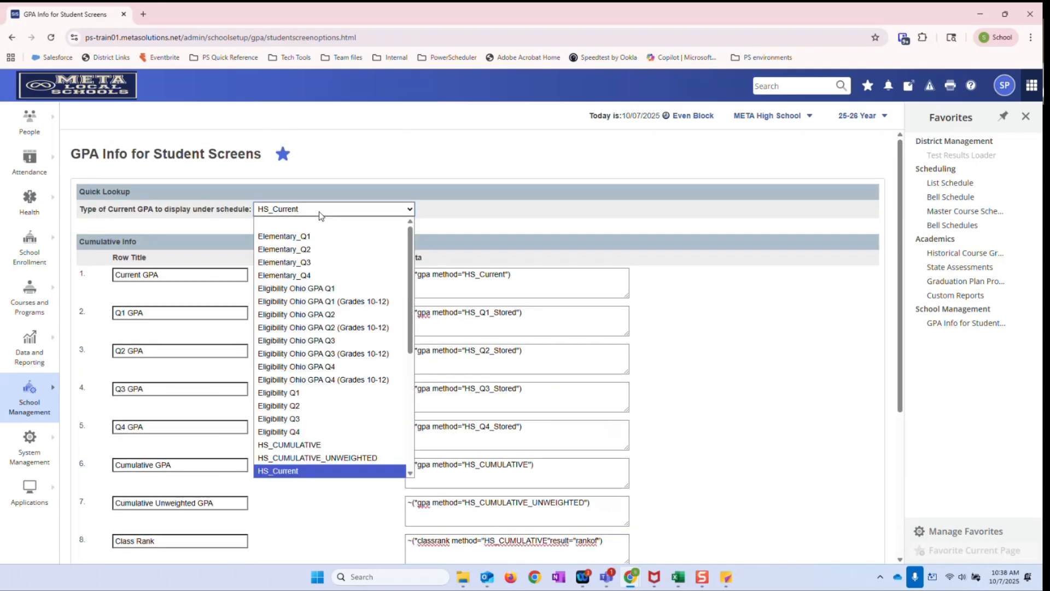
click(289, 445)
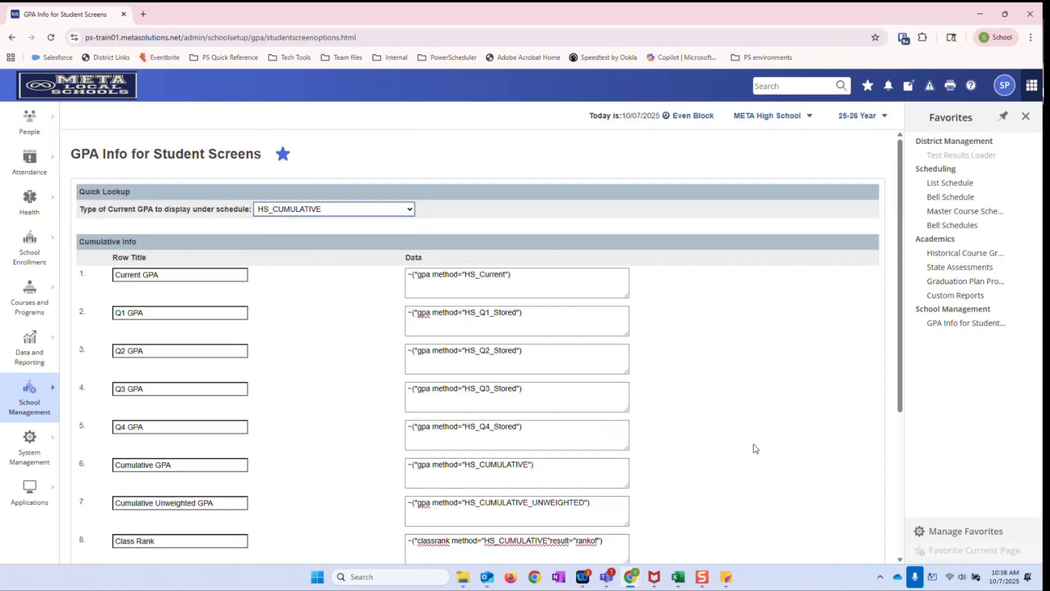
scroll(765, 448, down, 4)
click(857, 523)
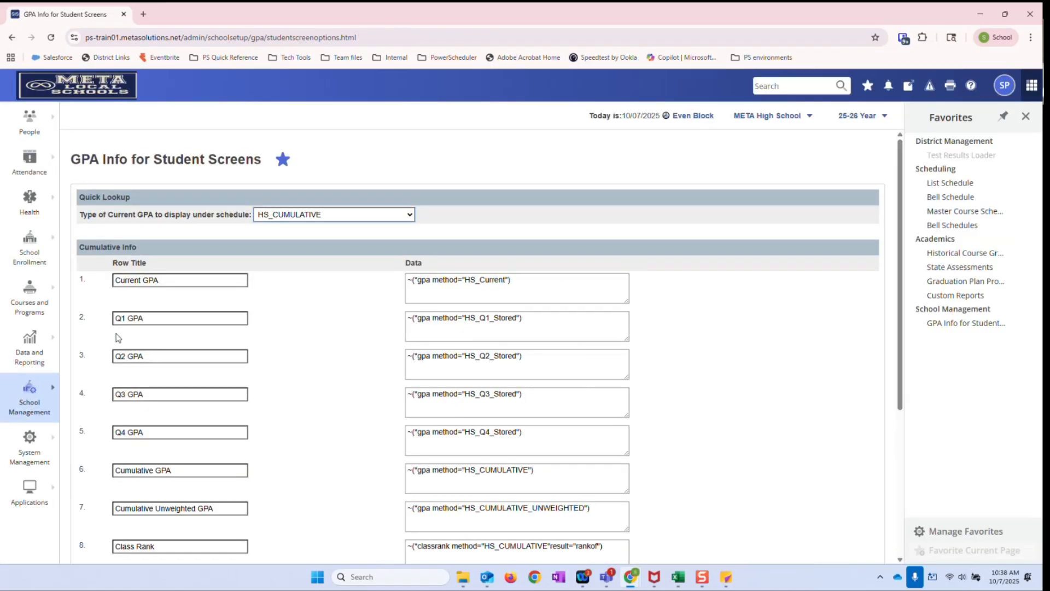
Open the school's Class Rank Methods, review the settings of the HS_CUMULATIVE weighted ranking method, and return to the list
click(89, 86)
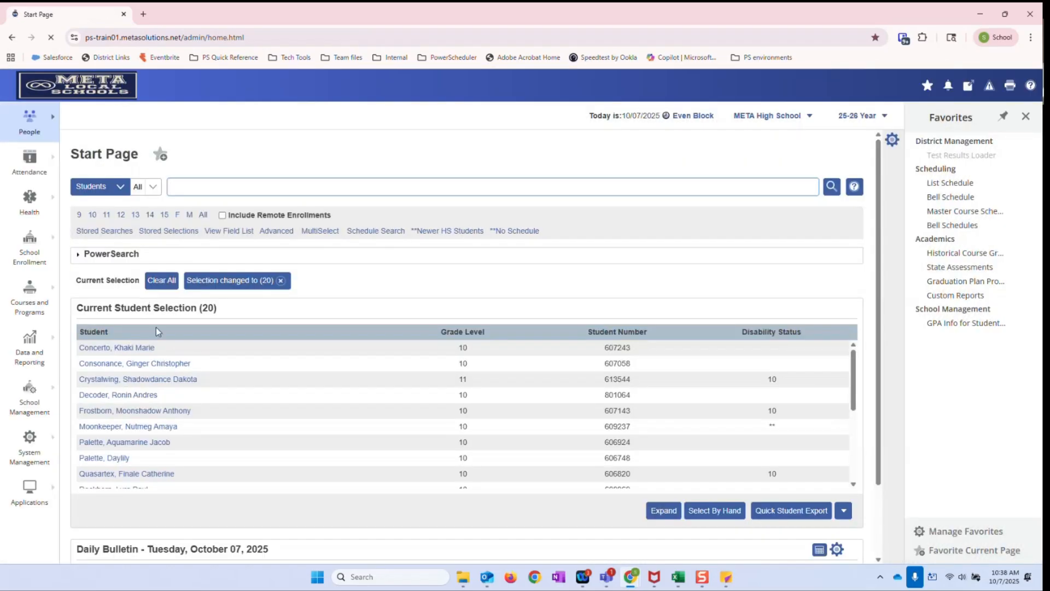
click(52, 398)
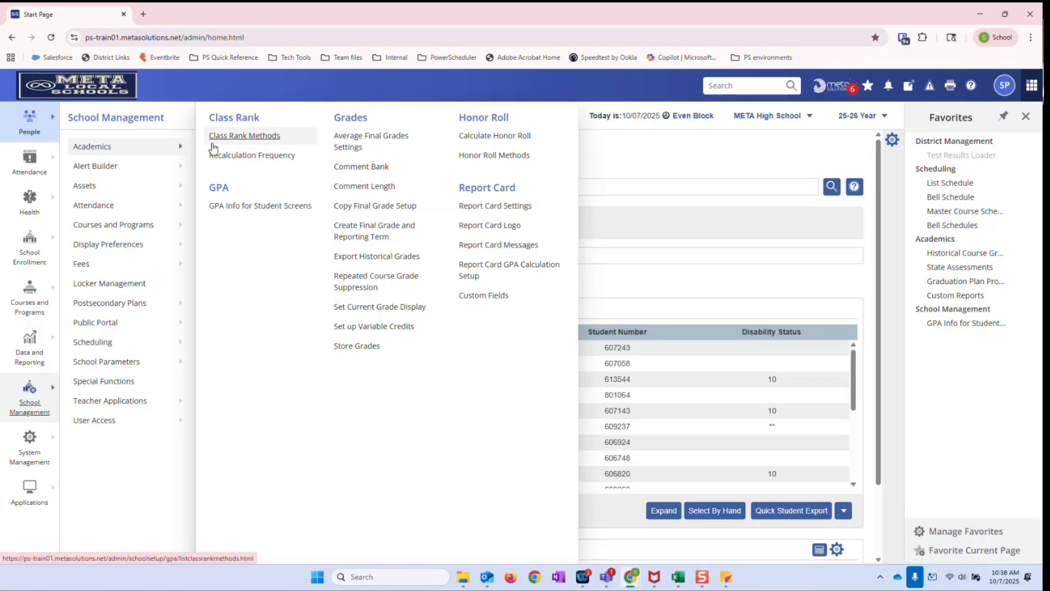
click(230, 140)
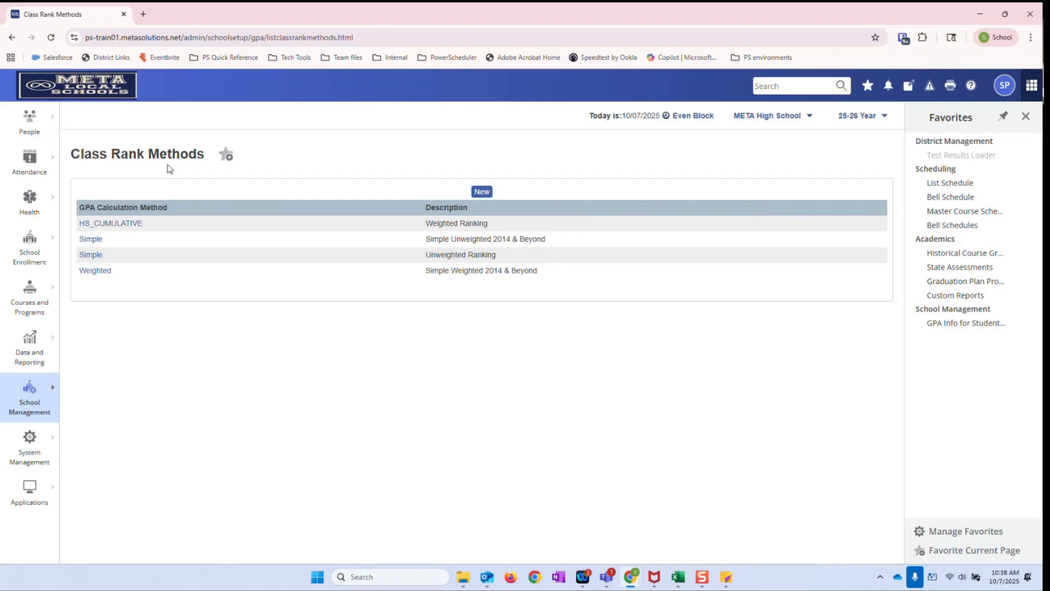
click(106, 226)
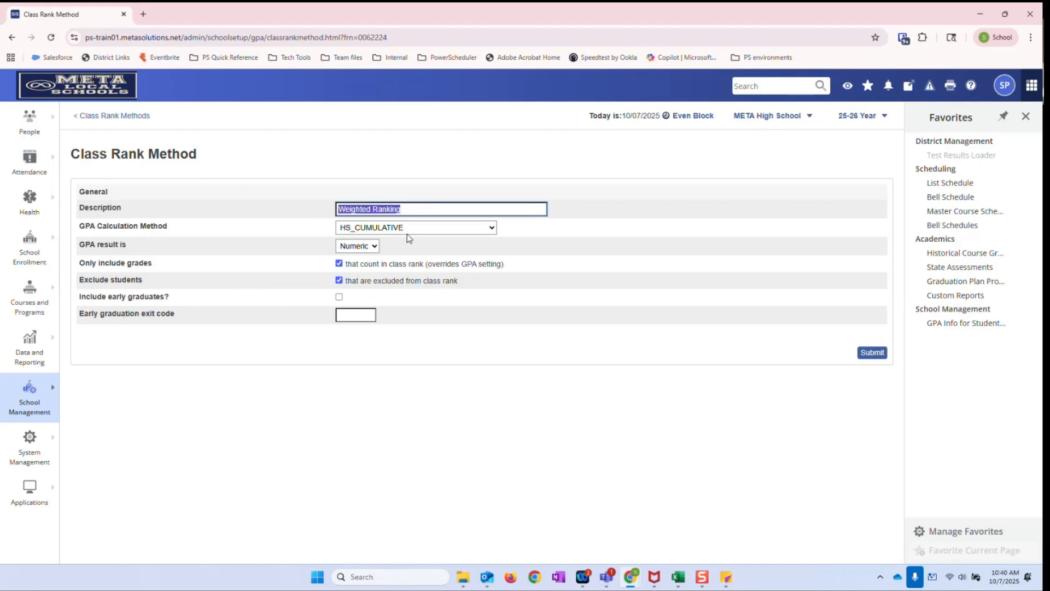
click(106, 116)
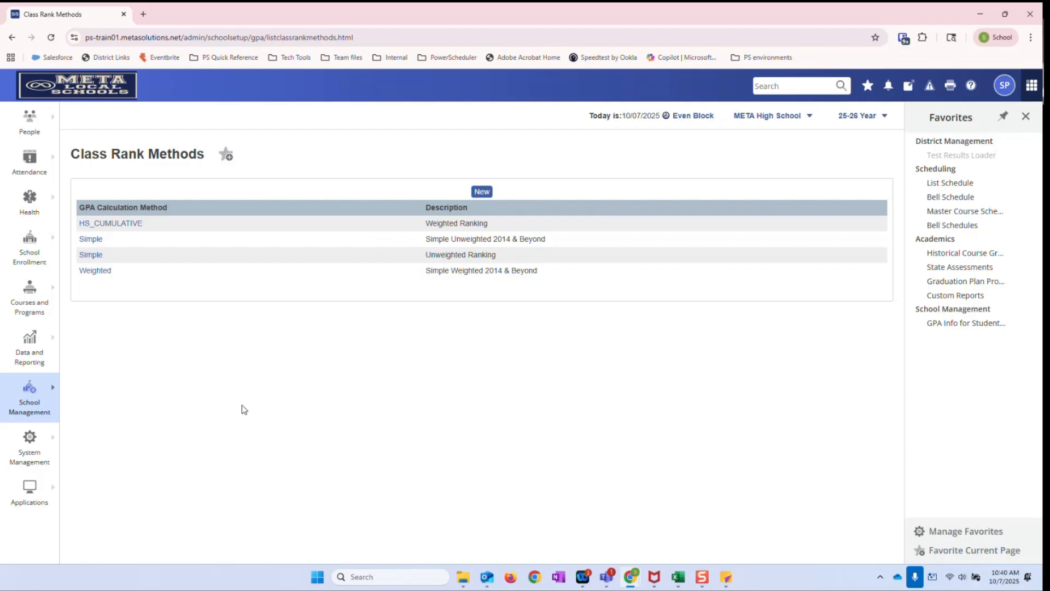
Review the GPA & Courses level of the Athletic Eligibility - Quarter 1 honor roll method, including its GPA options, and leave it unsaved
click(49, 407)
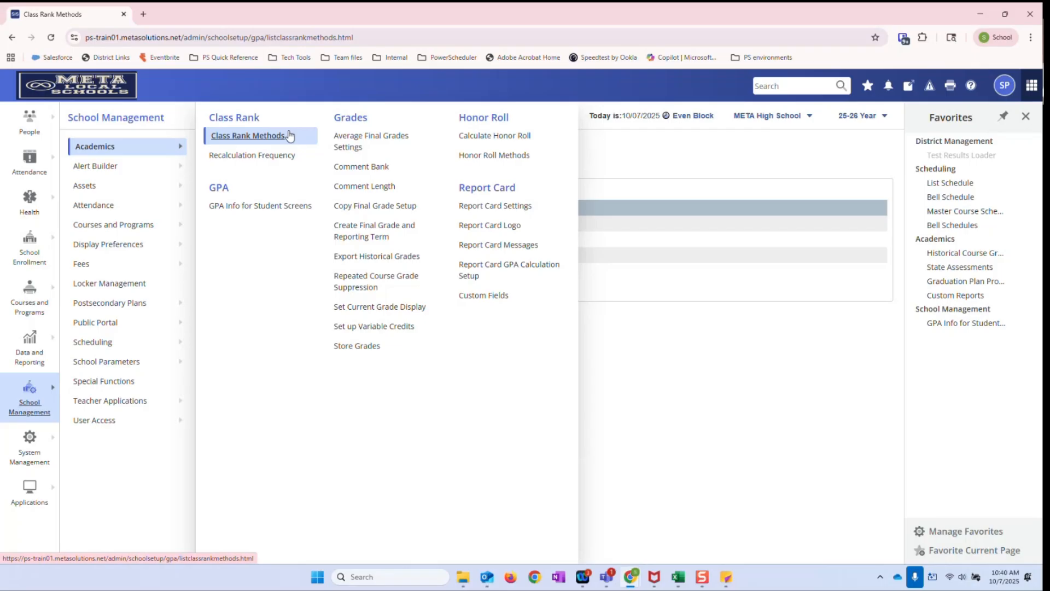
click(488, 155)
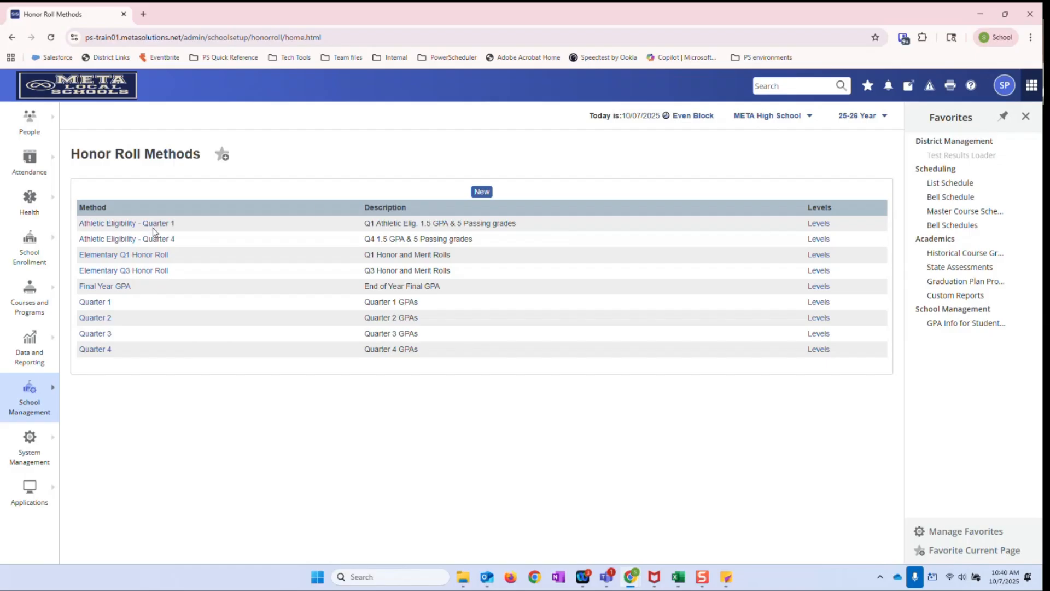
click(820, 228)
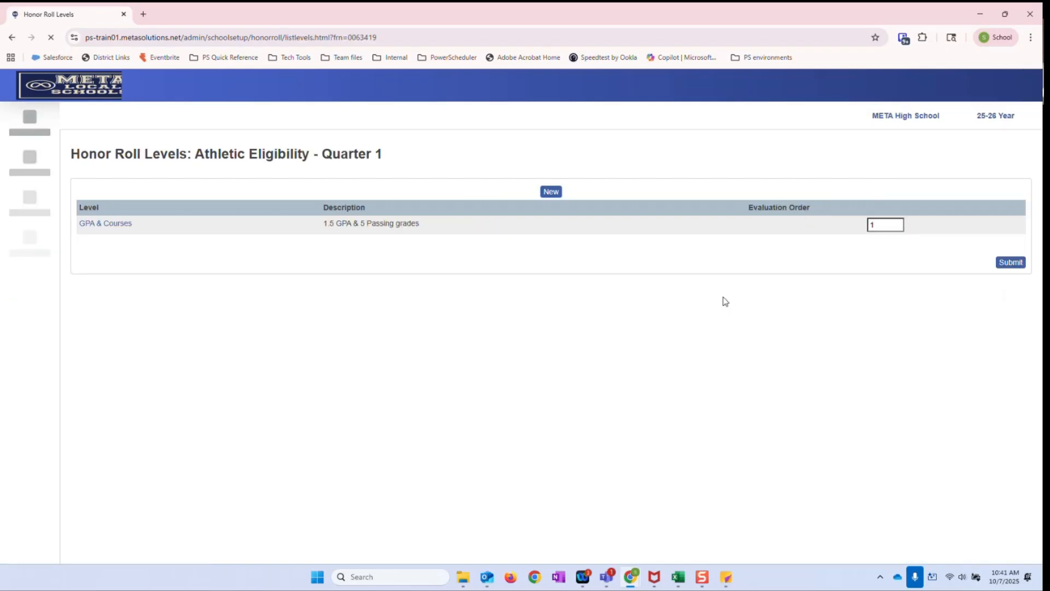
click(114, 227)
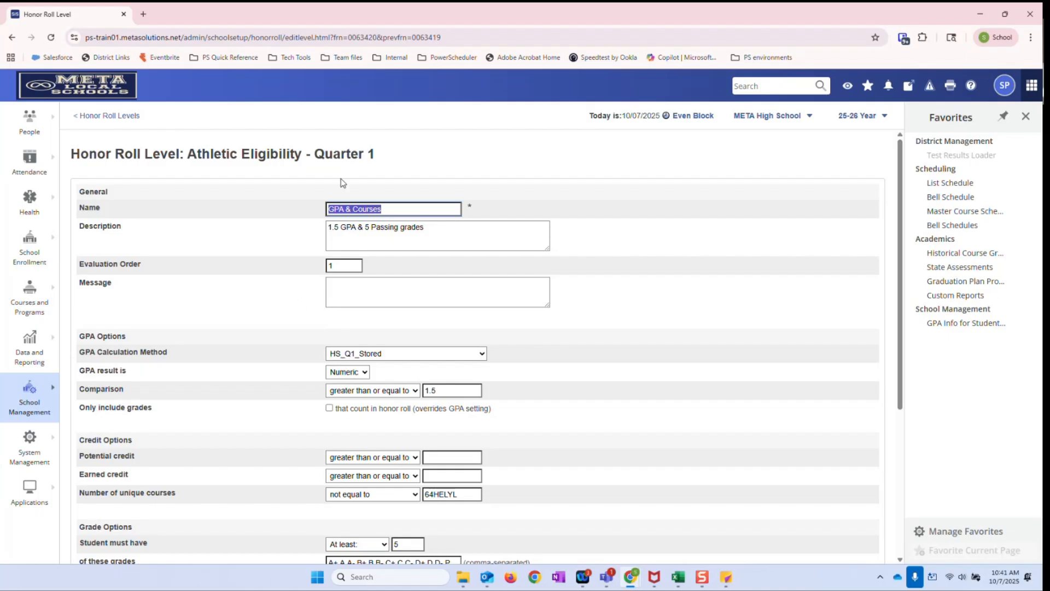
drag(325, 153, 401, 159)
click(404, 161)
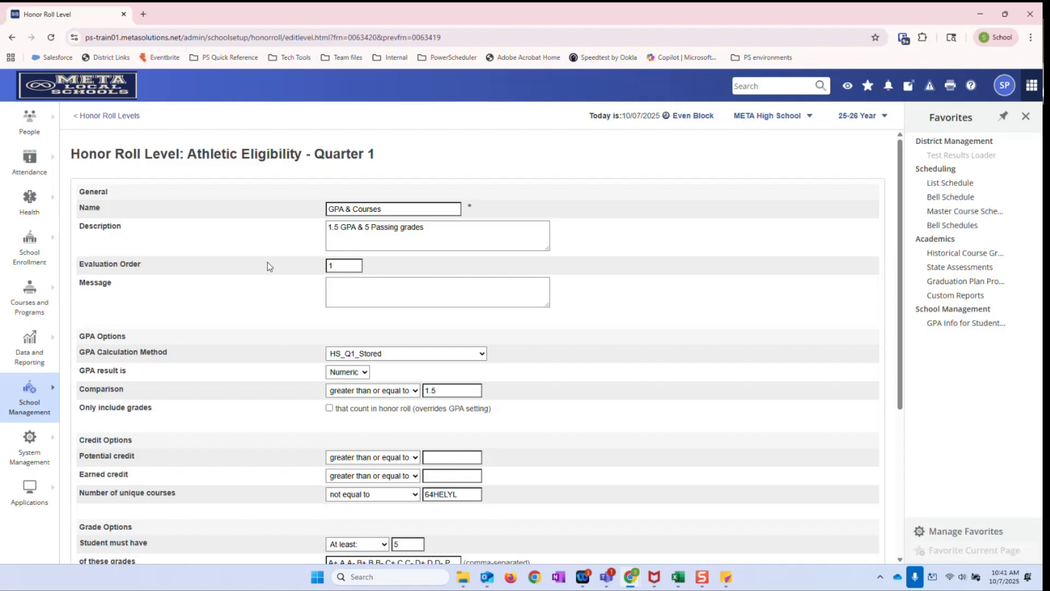
click(104, 117)
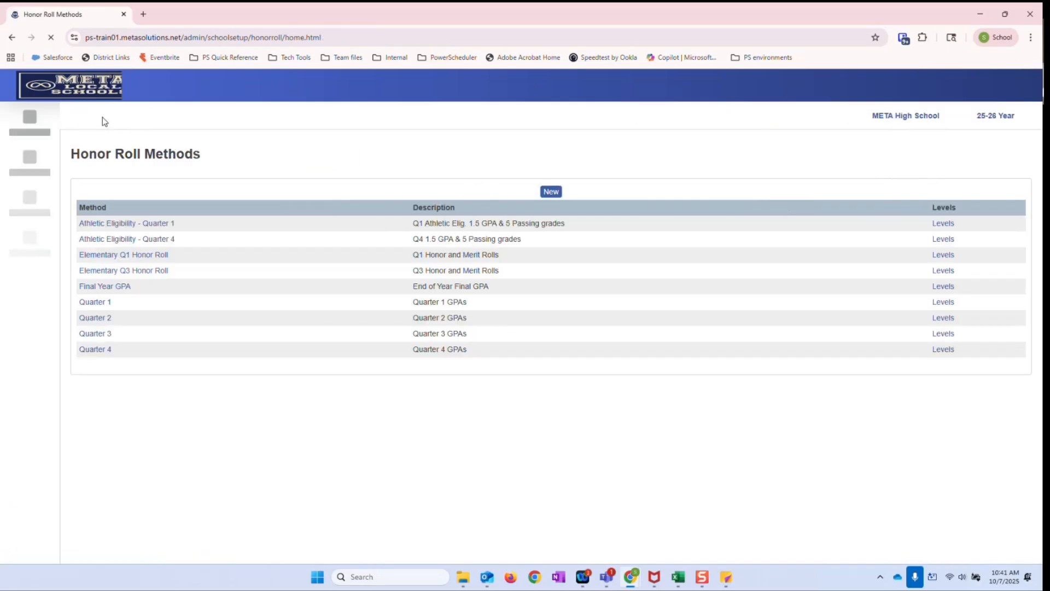
Open the first student in the current selection and go to the GPA Validation page in the academic records
click(88, 97)
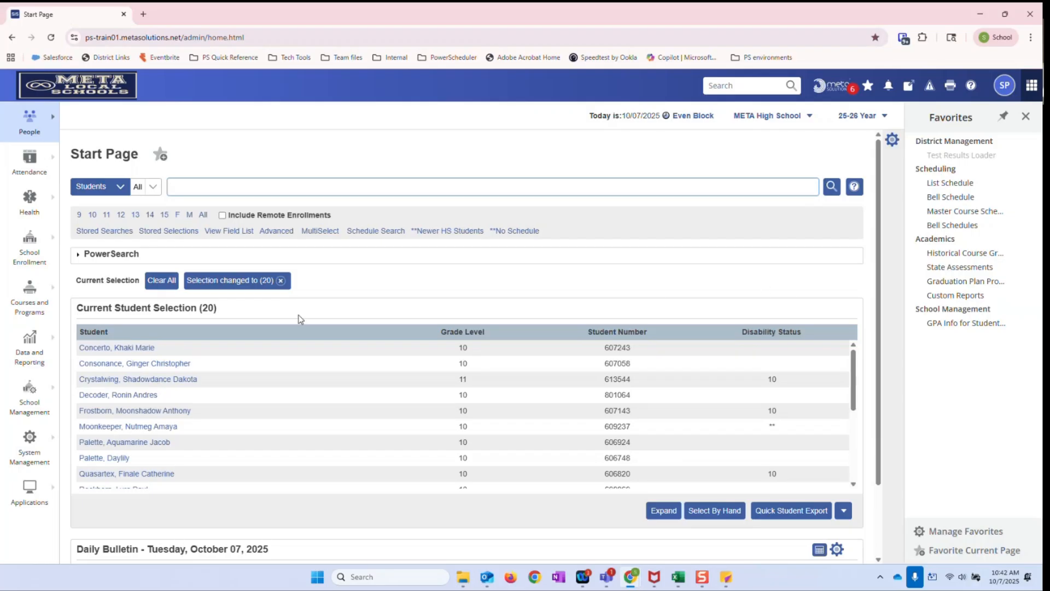
click(141, 349)
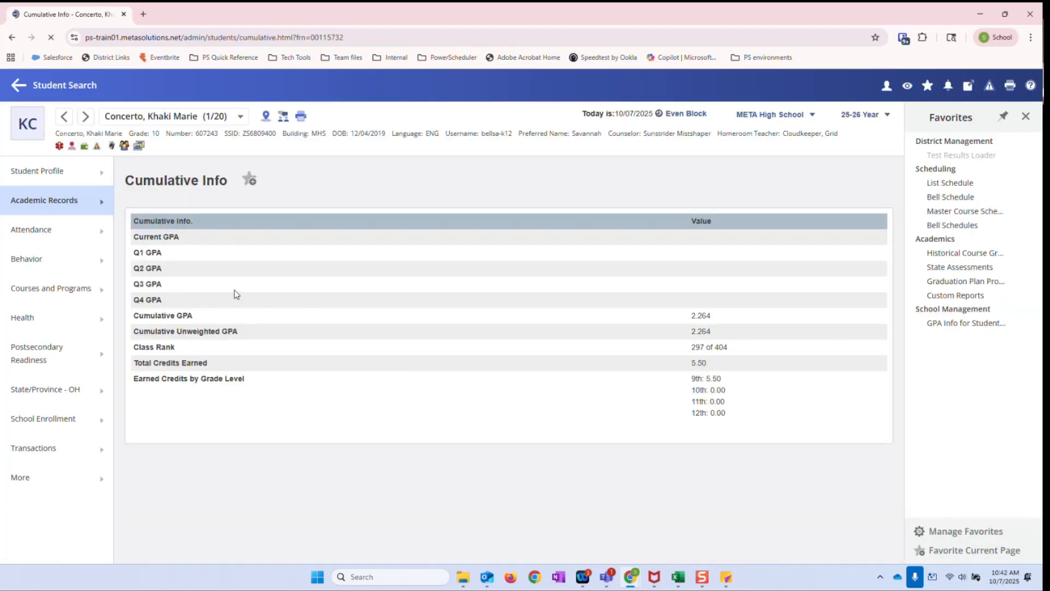
click(105, 205)
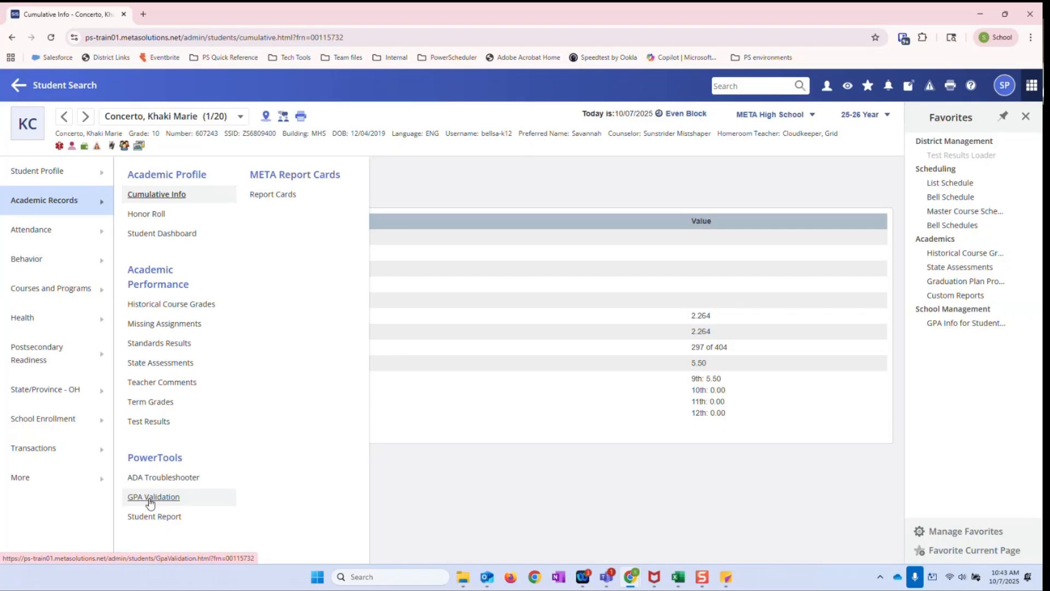
click(151, 498)
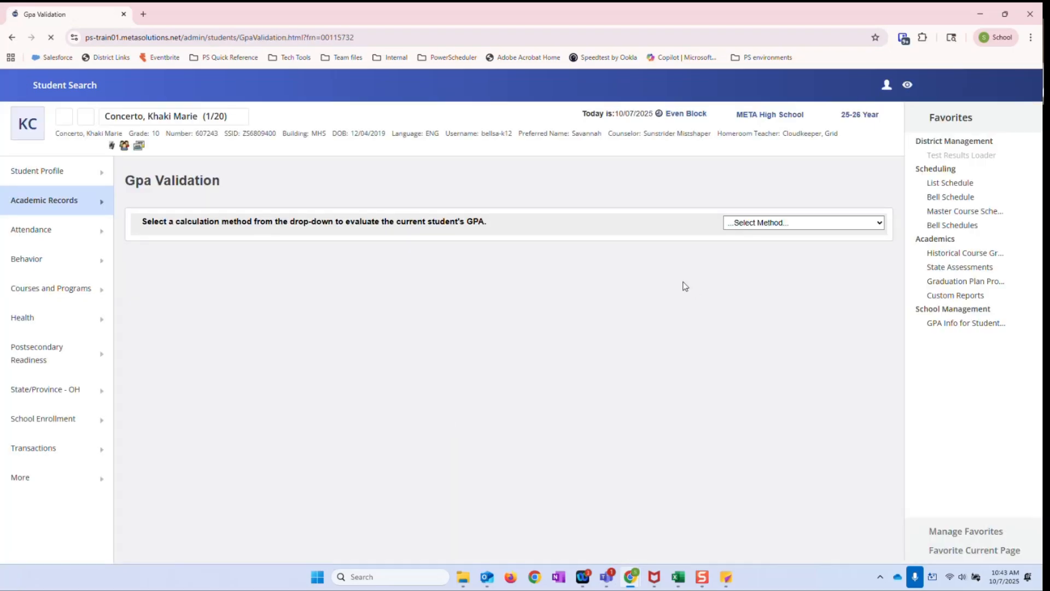
Evaluate the student's GPA with the HS_CUMULATIVE calculation method
click(788, 227)
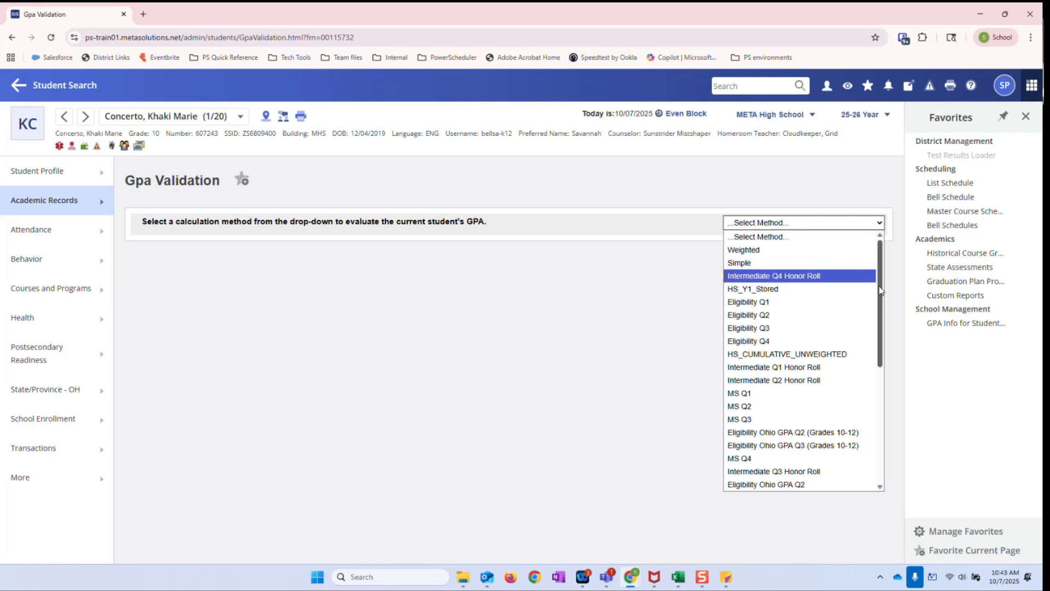
drag(881, 290, 883, 313)
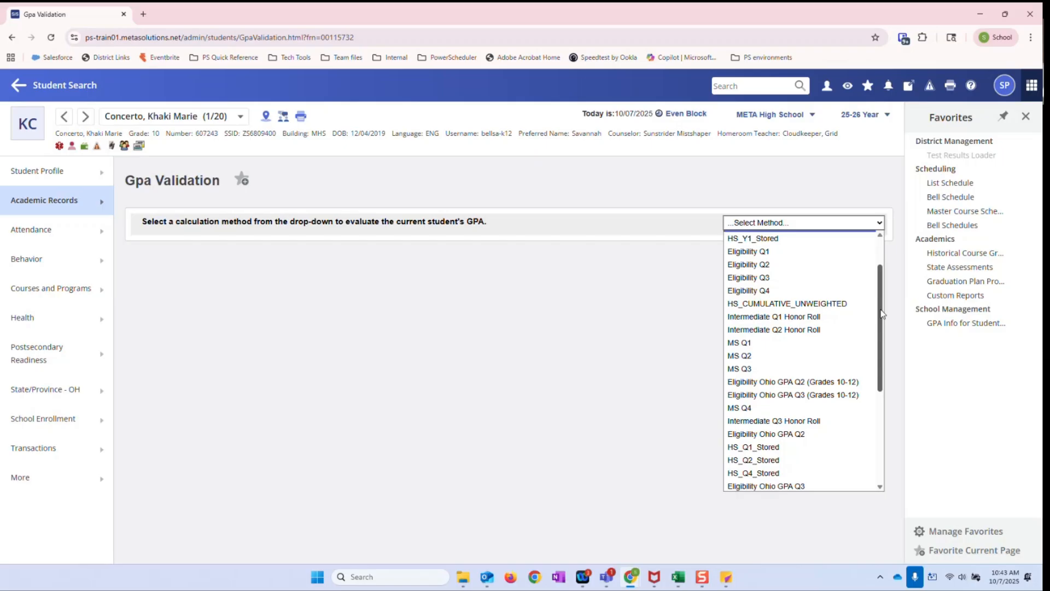
drag(882, 313, 886, 376)
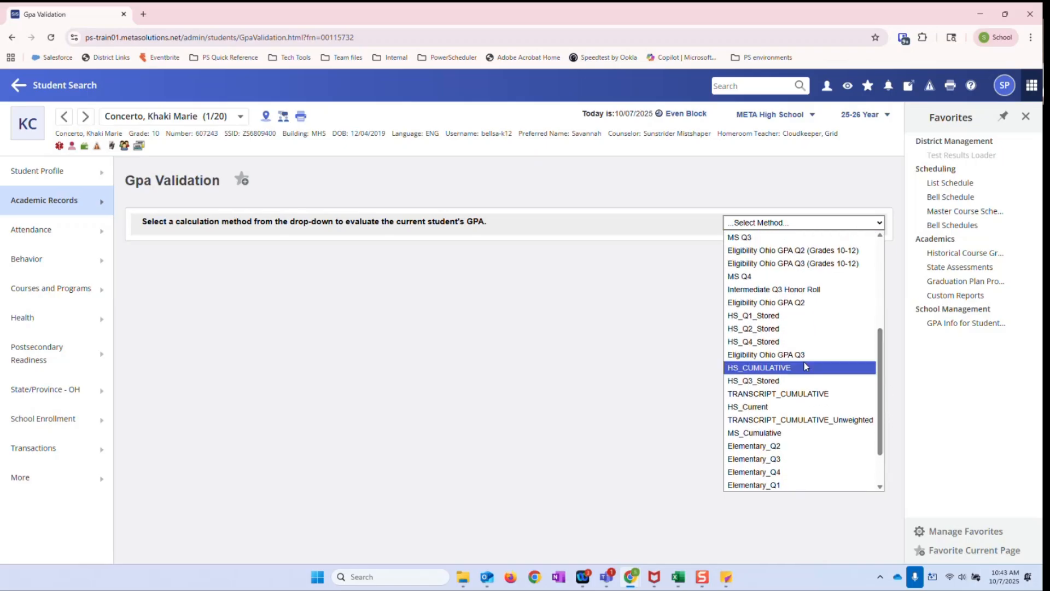
click(768, 368)
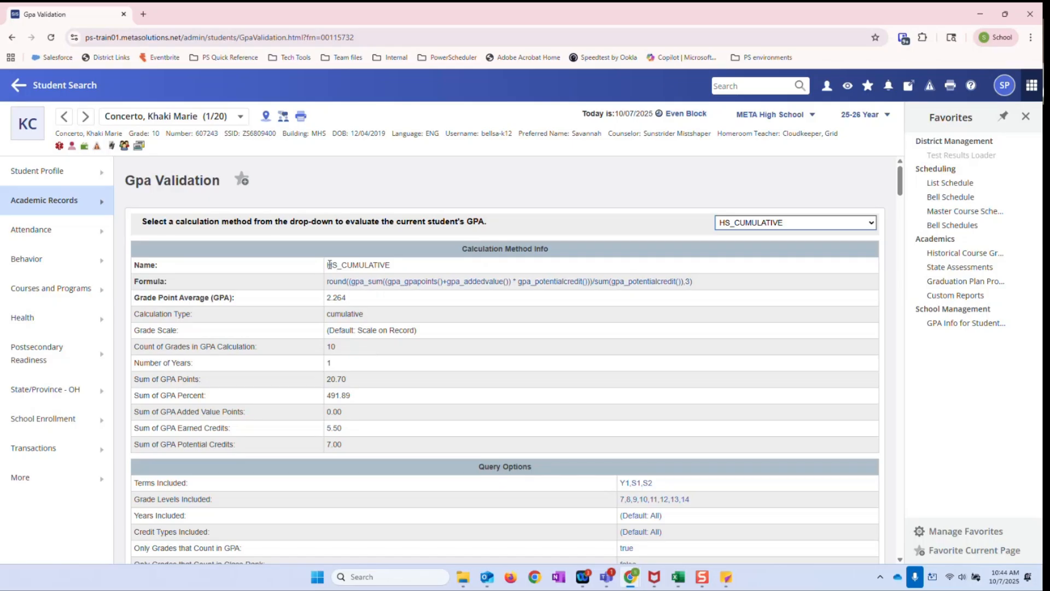
Examine the validation's calculation method info, grade and year counts, query options and the grades included in the GPA
drag(326, 264, 447, 268)
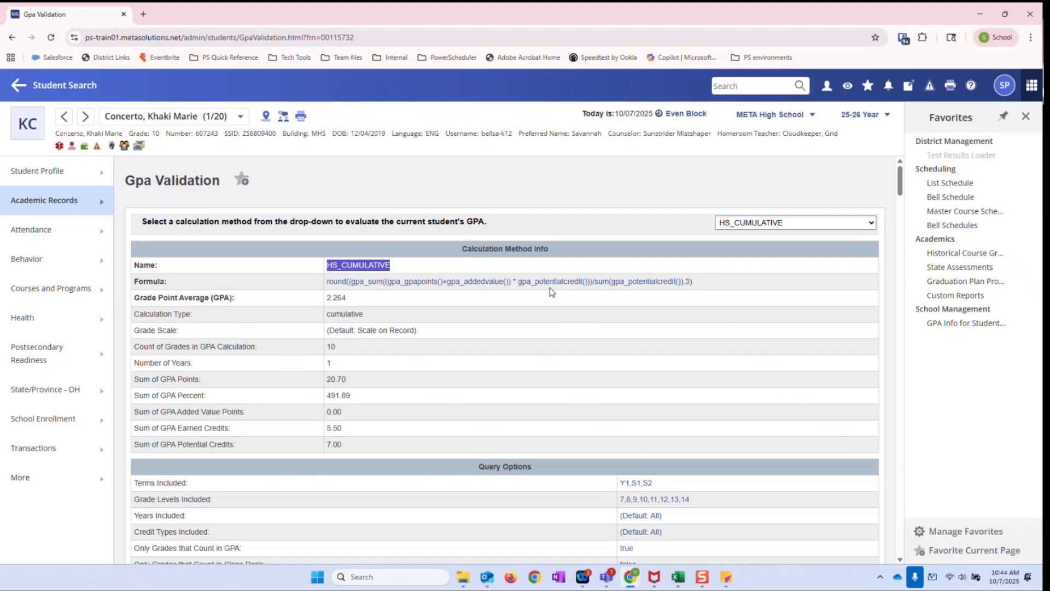
drag(348, 297, 326, 298)
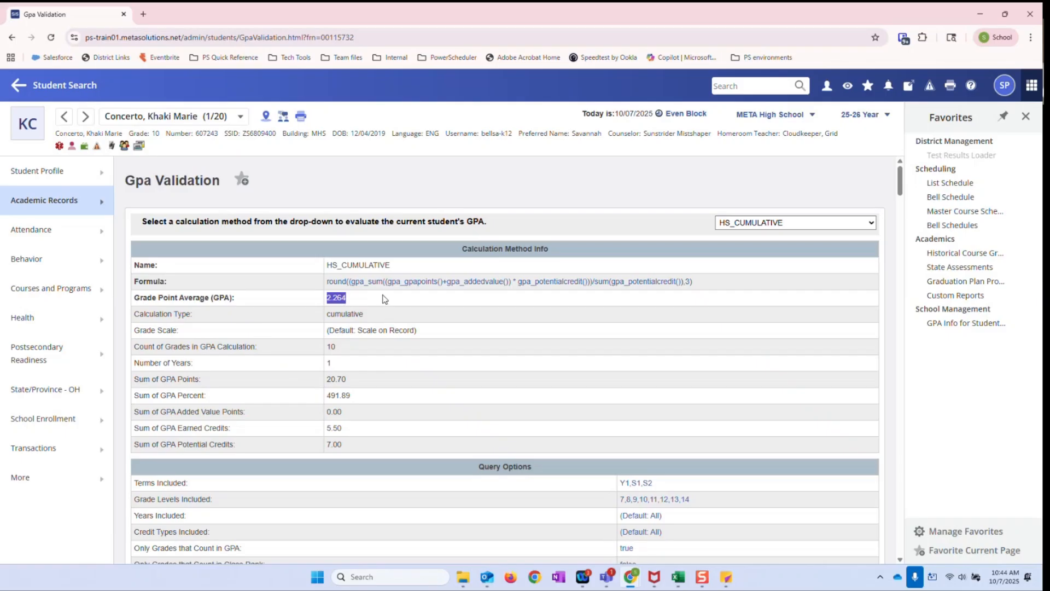
drag(343, 265, 401, 269)
click(396, 271)
mouse_move(330, 314)
mouse_down()
mouse_move(391, 316)
mouse_move(327, 314)
mouse_up()
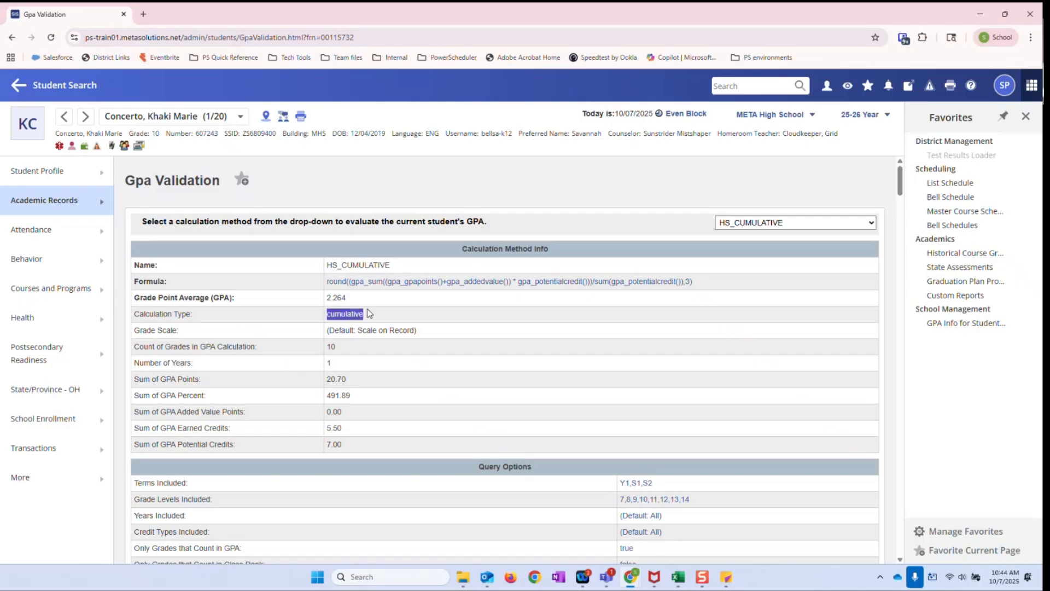
scroll(410, 372, down, 2)
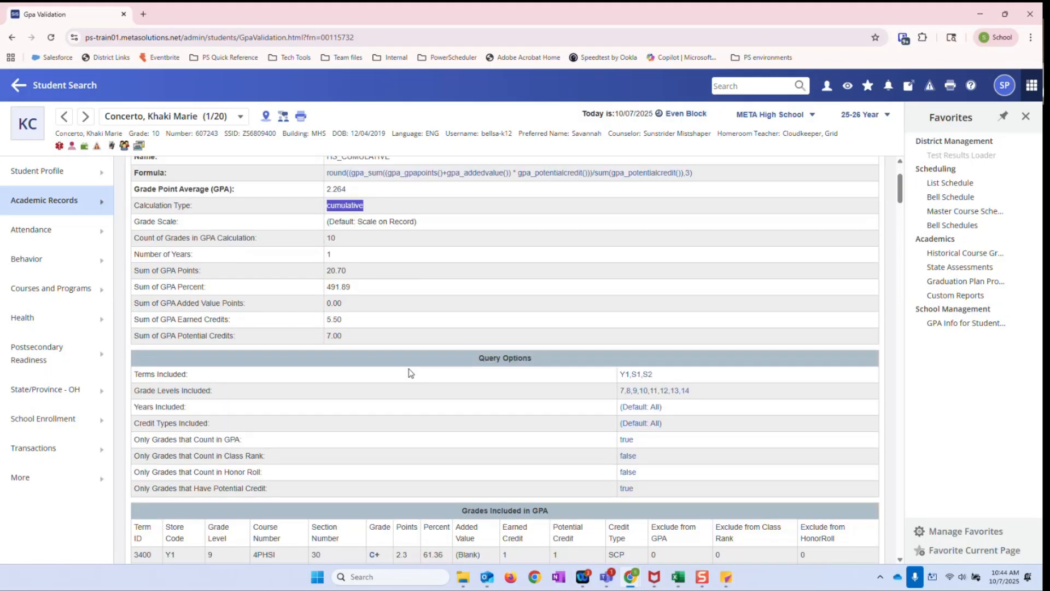
double_click(330, 239)
double_click(330, 255)
scroll(356, 339, down, 2)
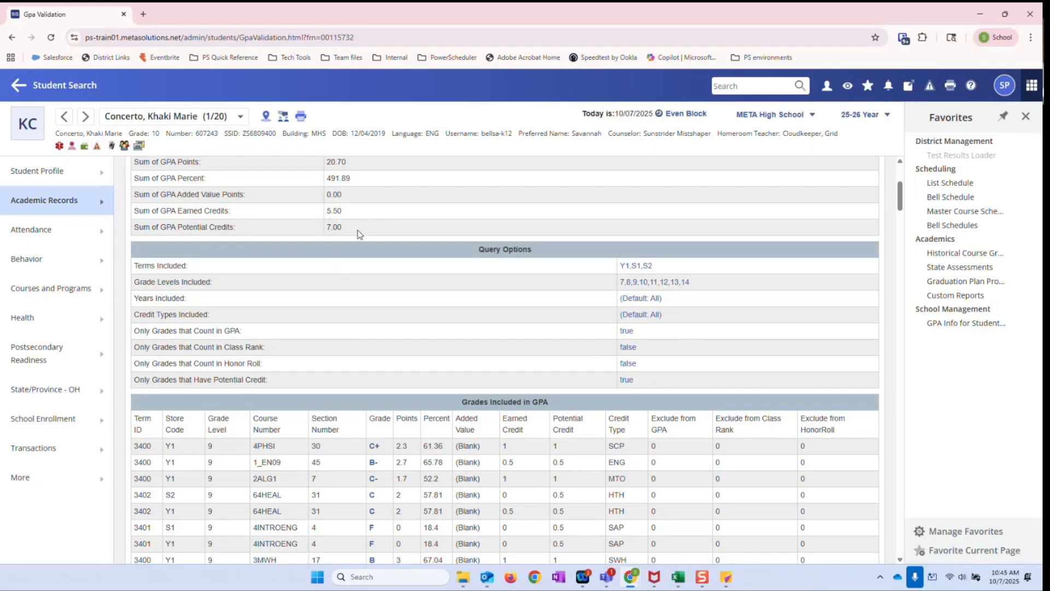
scroll(367, 278, down, 1)
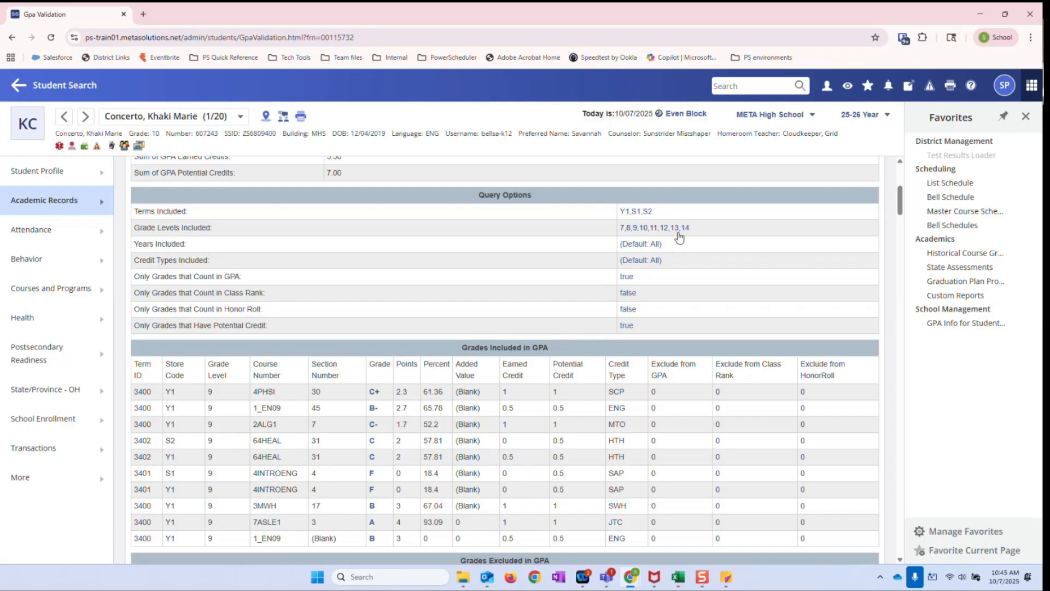
Compare the grades included in the GPA with the excluded grades, checking their exclusion flags against the query options and calculation method info
scroll(696, 292, down, 1)
scroll(694, 307, up, 1)
scroll(535, 272, down, 2)
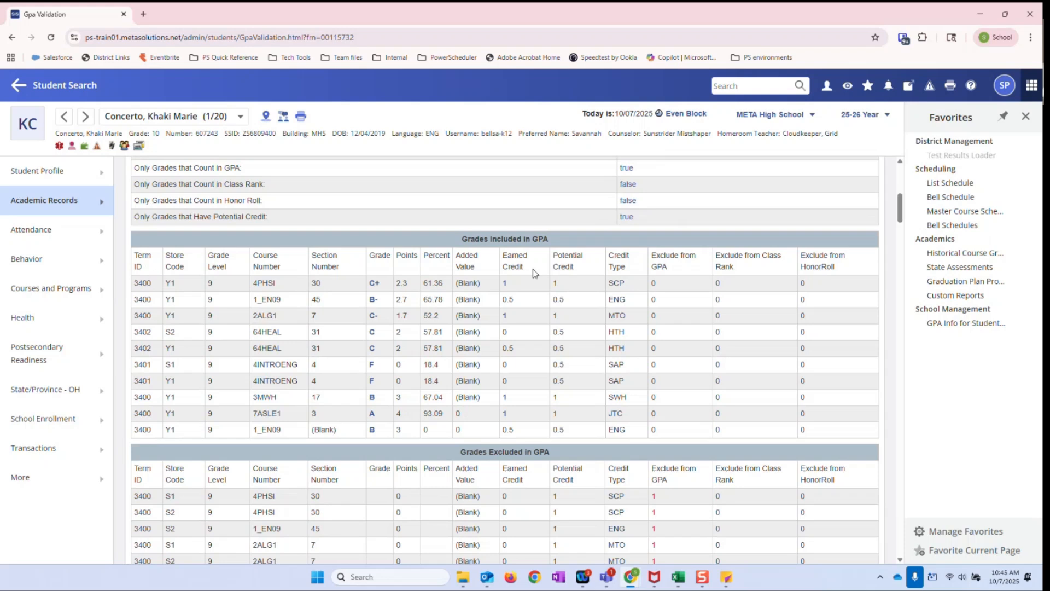
scroll(534, 272, down, 1)
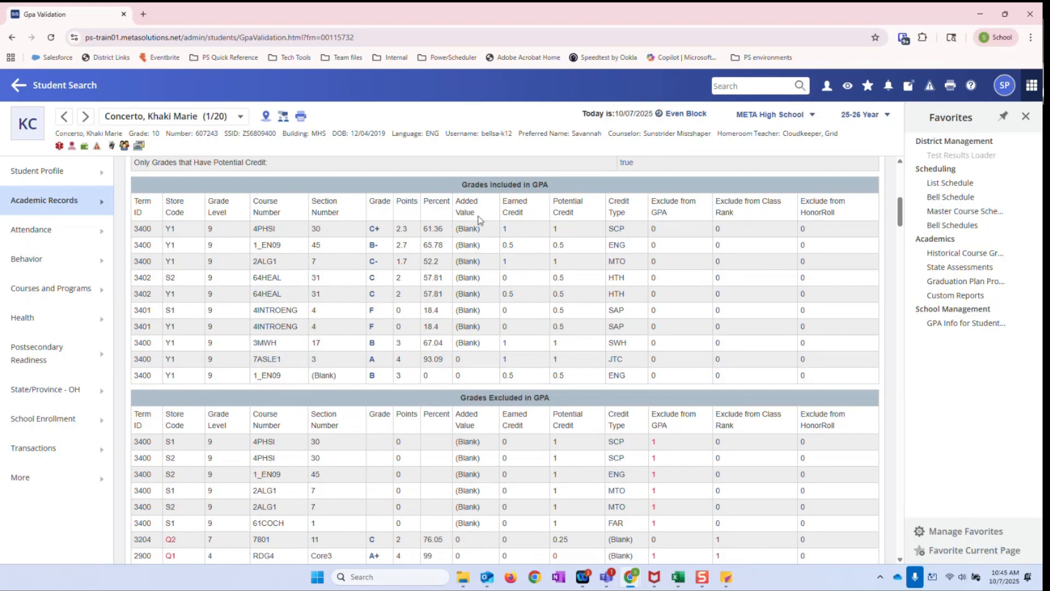
double_click(479, 185)
click(502, 184)
double_click(490, 184)
double_click(490, 398)
scroll(367, 398, down, 3)
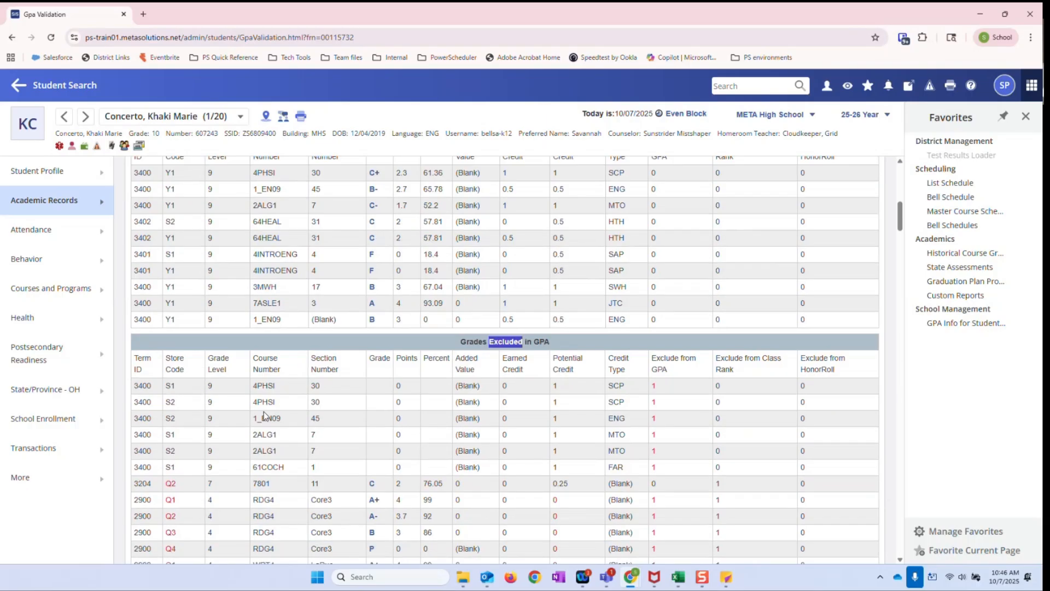
scroll(368, 397, down, 1)
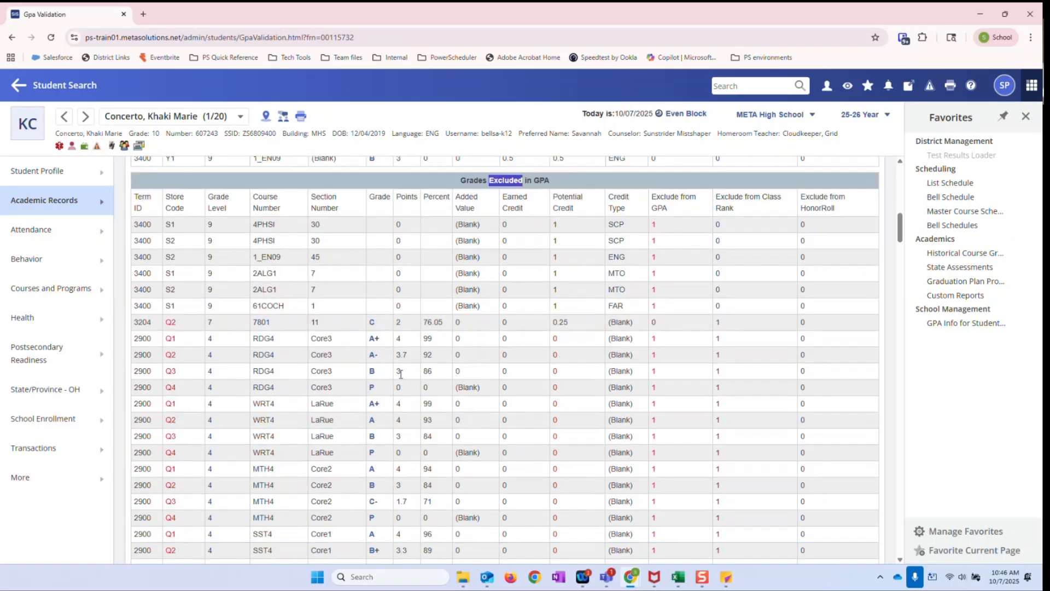
click(480, 189)
scroll(696, 459, up, 10)
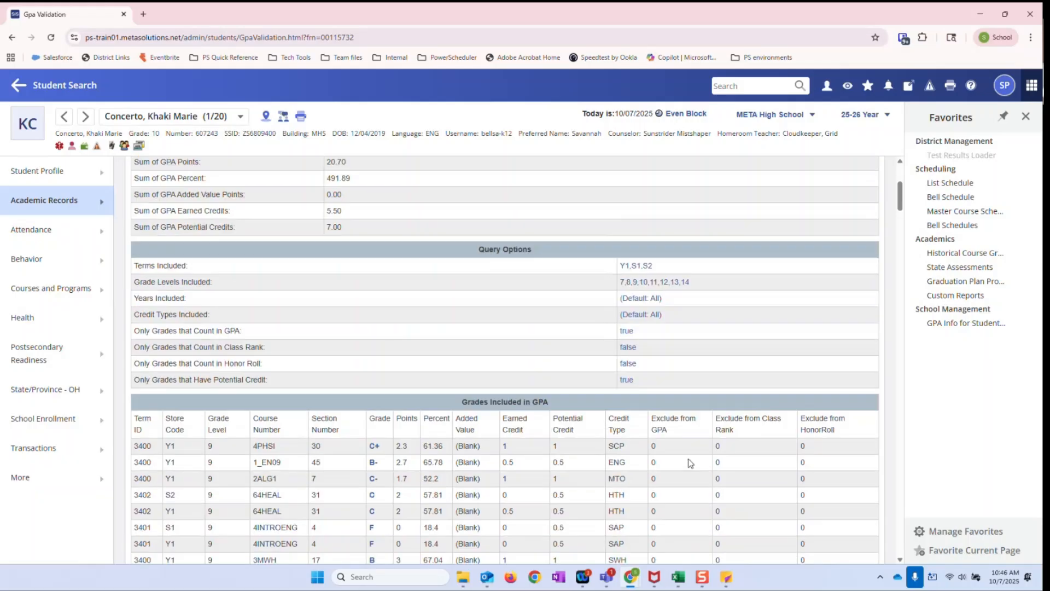
scroll(688, 463, up, 4)
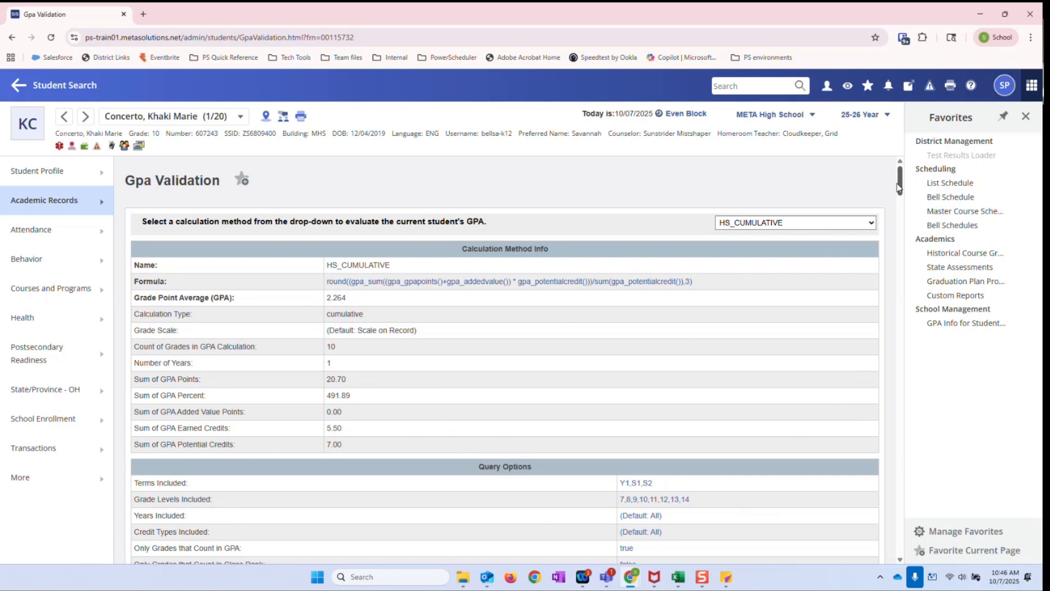
drag(897, 188, 899, 227)
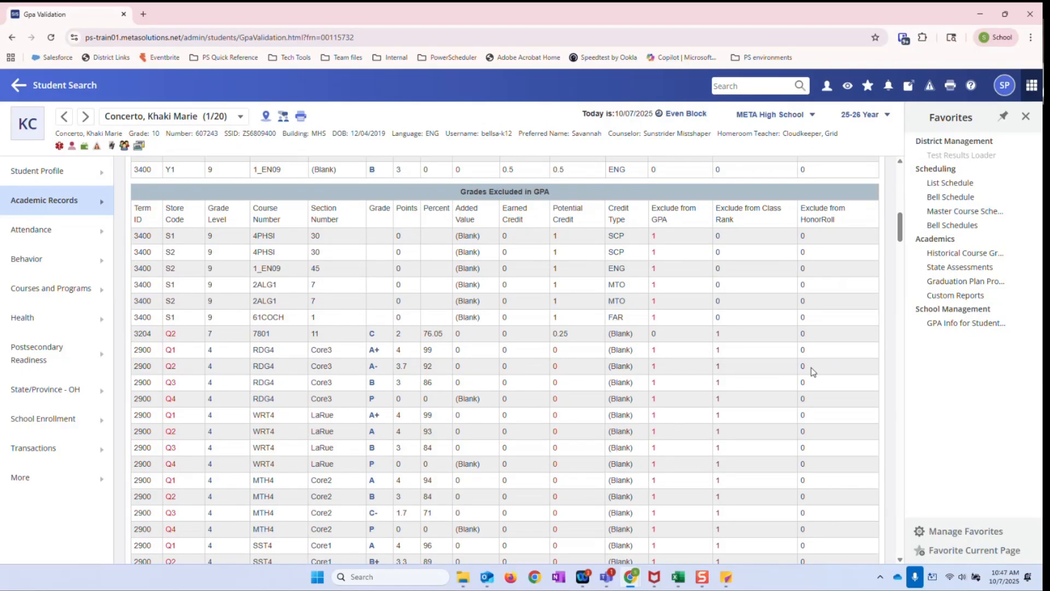
scroll(891, 401, up, 5)
scroll(892, 405, up, 7)
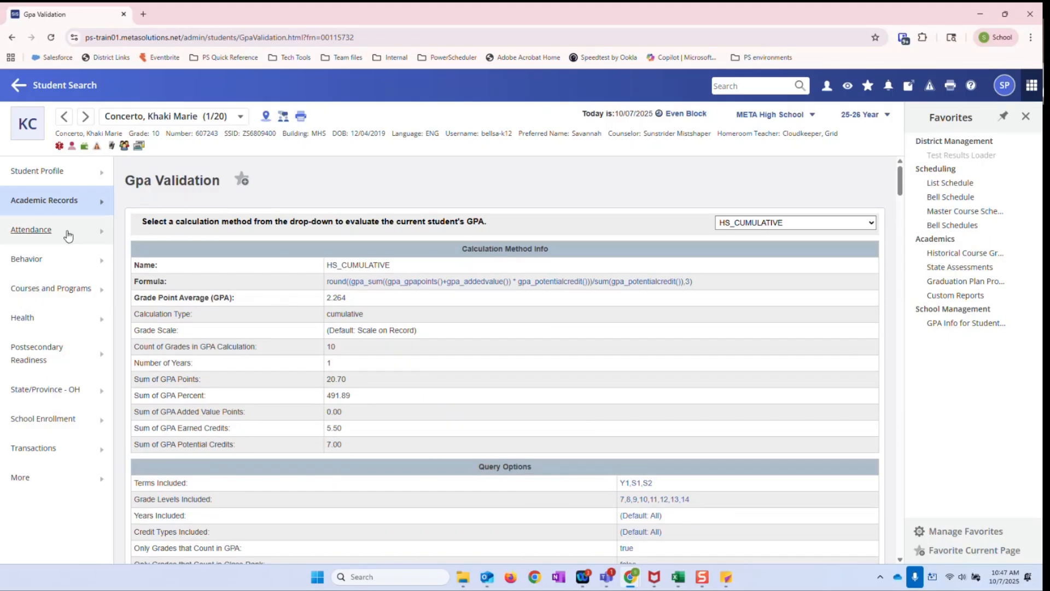
Run the META Student Transcript custom report for the student with its preset parameters and examine the GPA & Credit History by grade
click(74, 488)
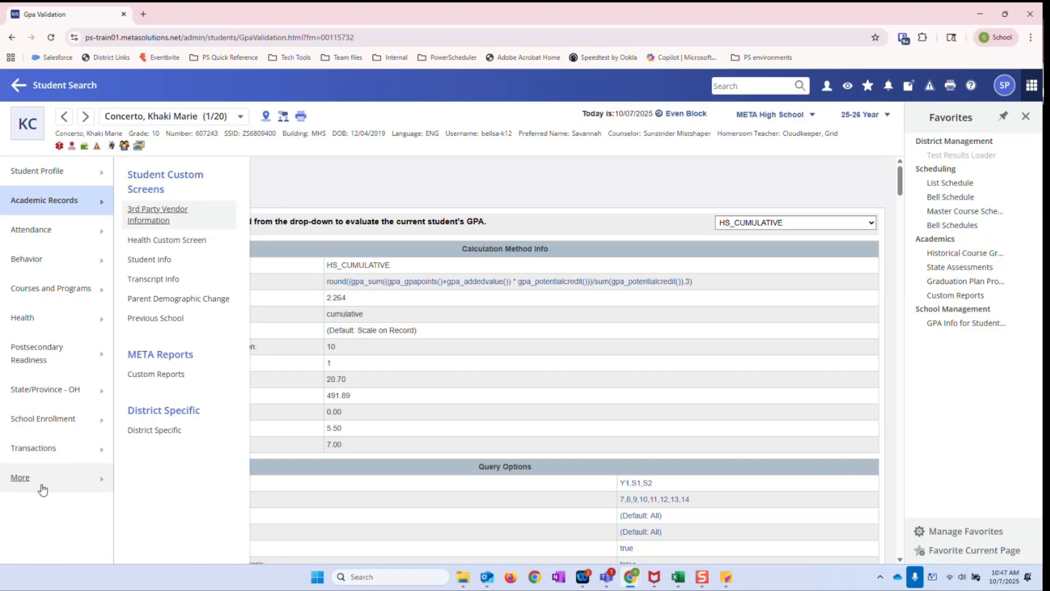
click(160, 378)
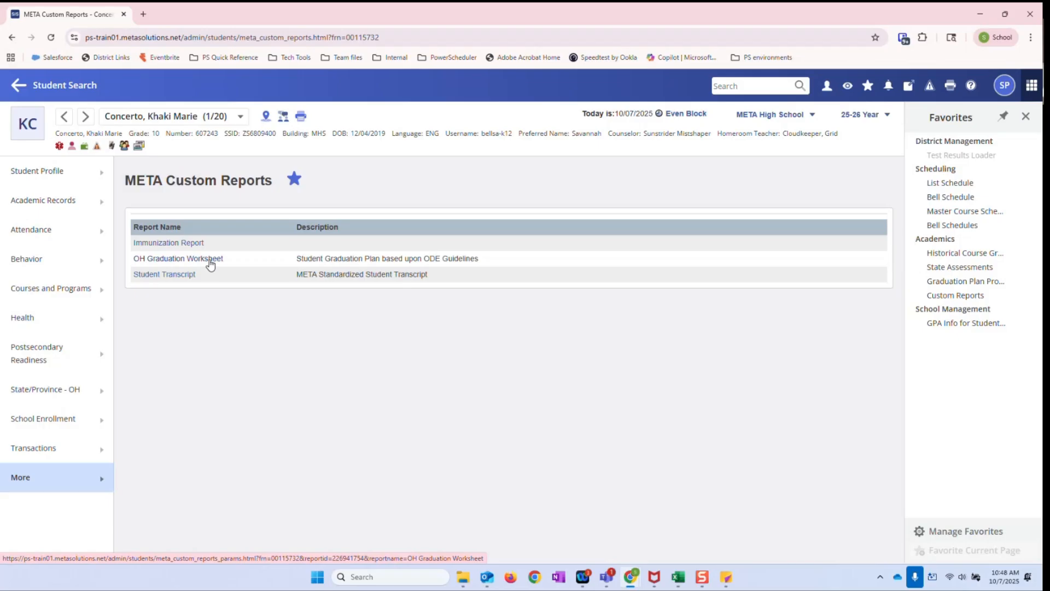
click(175, 276)
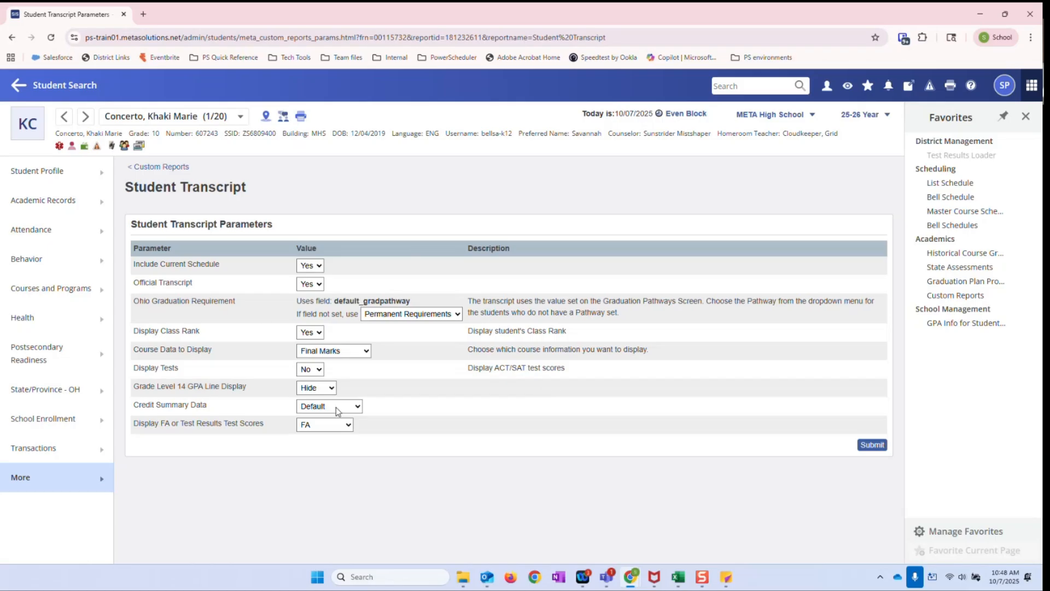
click(871, 445)
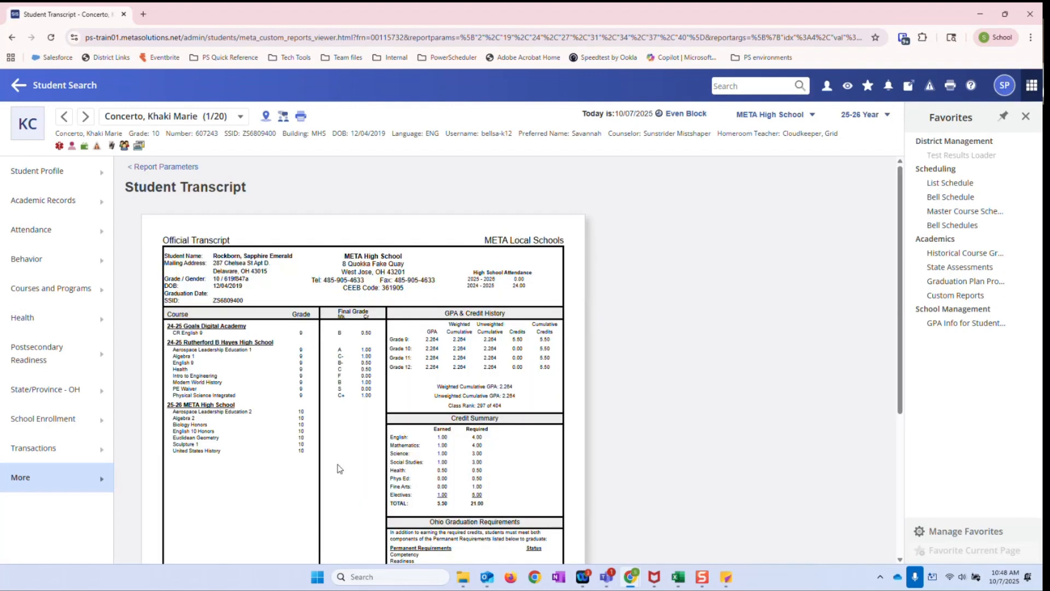
scroll(323, 440, down, 1)
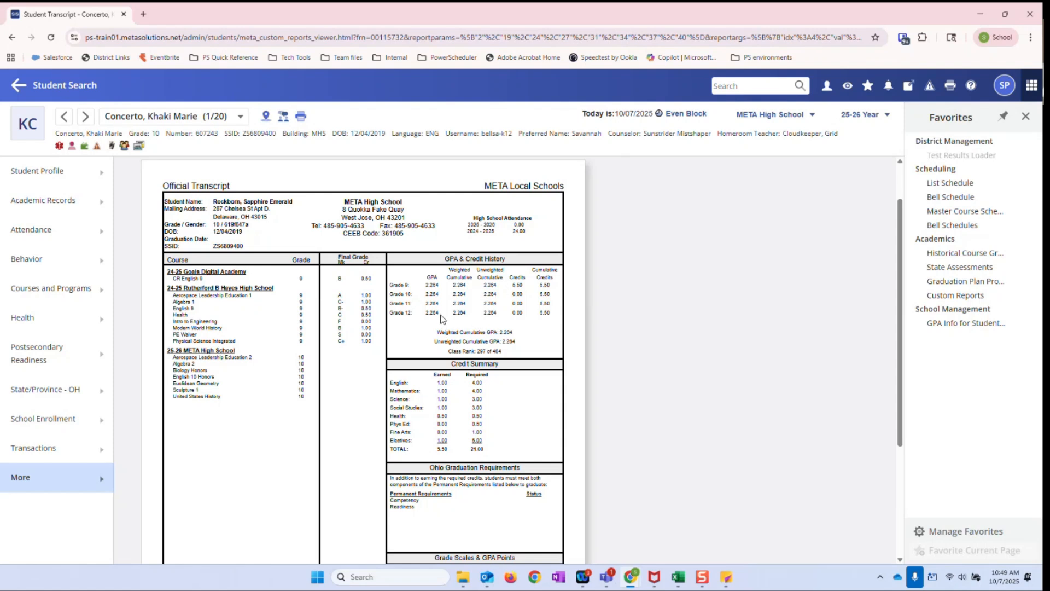
double_click(436, 296)
double_click(428, 313)
double_click(430, 313)
drag(426, 285, 444, 293)
Return to the Start Page, open the PS DAT Reference and filter its tags by GPA
click(54, 85)
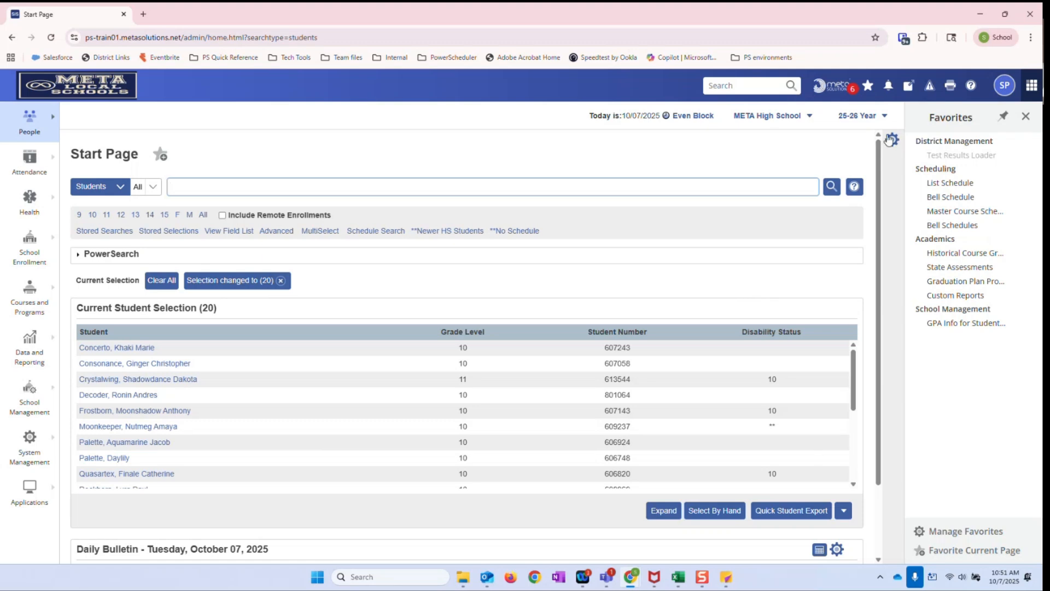
click(969, 89)
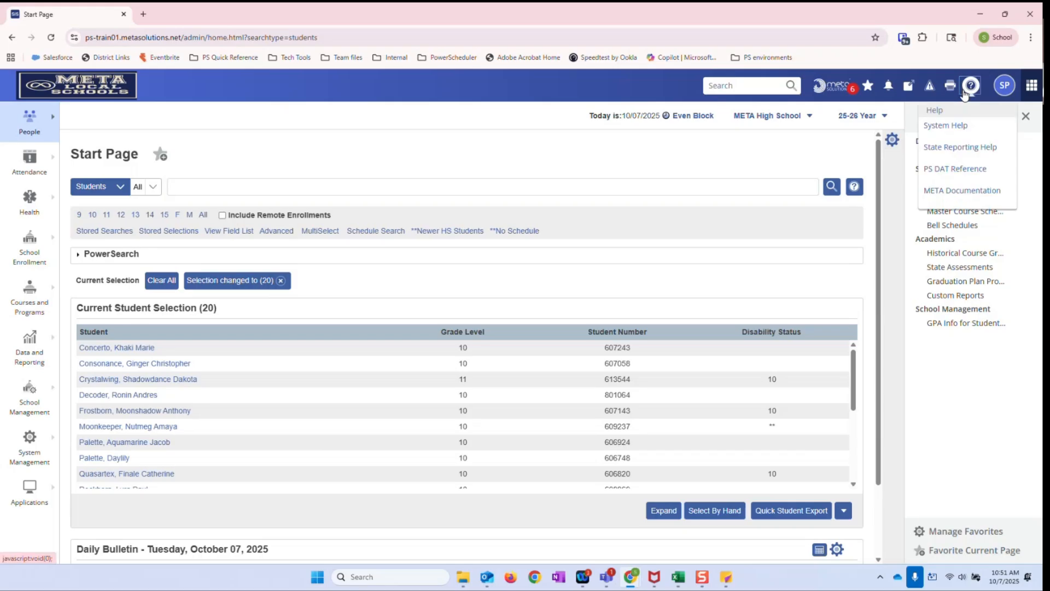
click(945, 170)
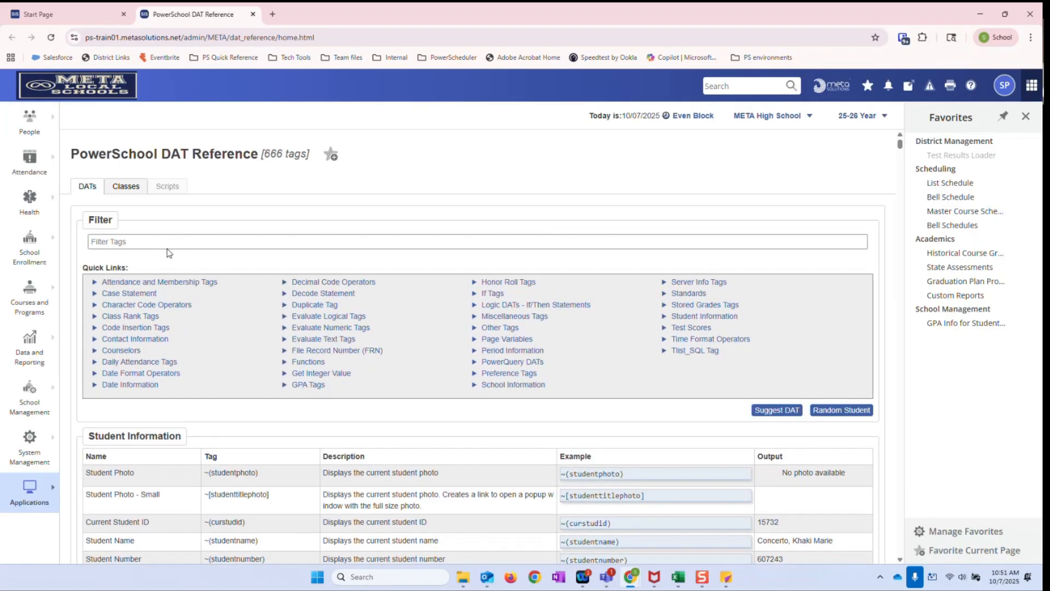
click(113, 248)
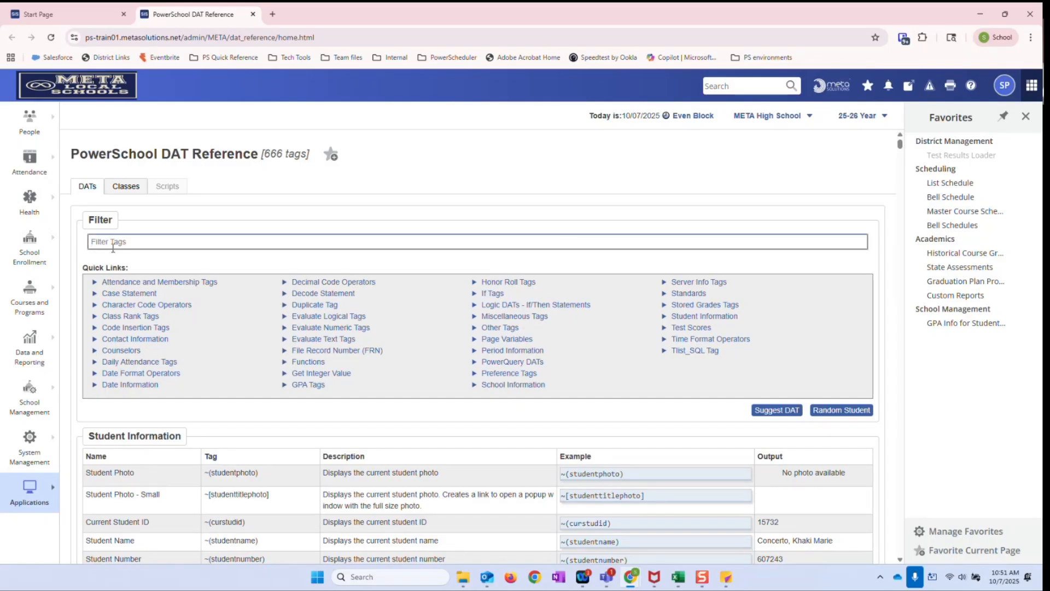
text(GPA)
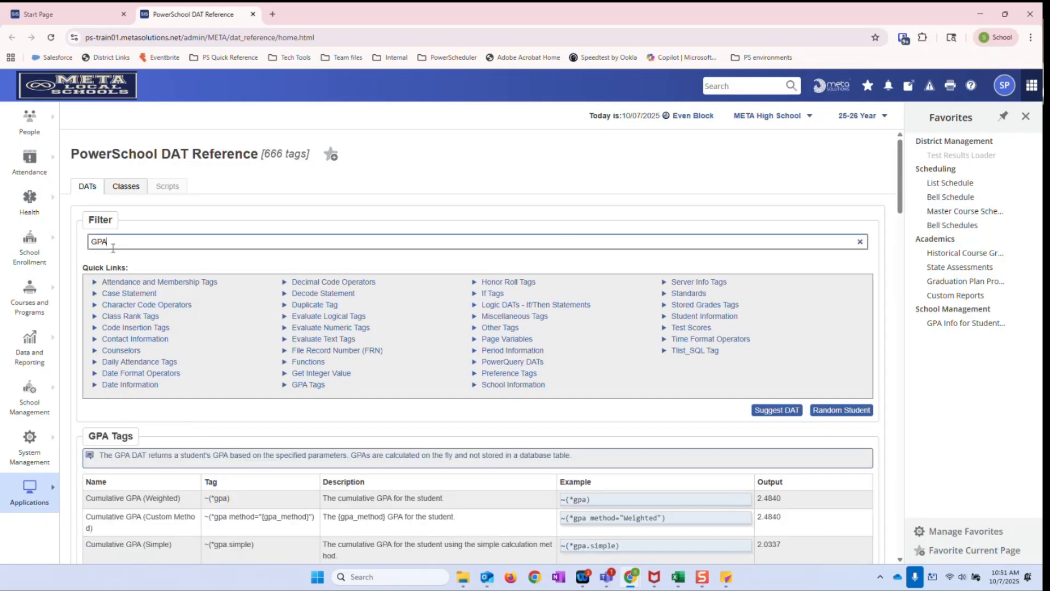
Review the GPA tags and copy the custom method example ~(*gpa method="Weighted")
scroll(405, 347, down, 1)
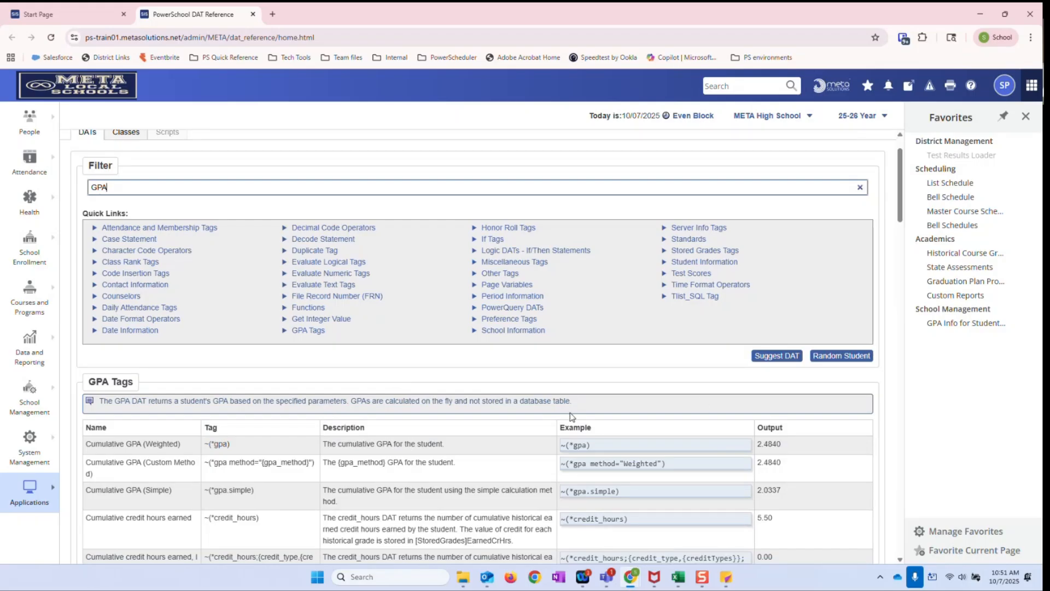
scroll(564, 414, down, 1)
scroll(562, 414, down, 1)
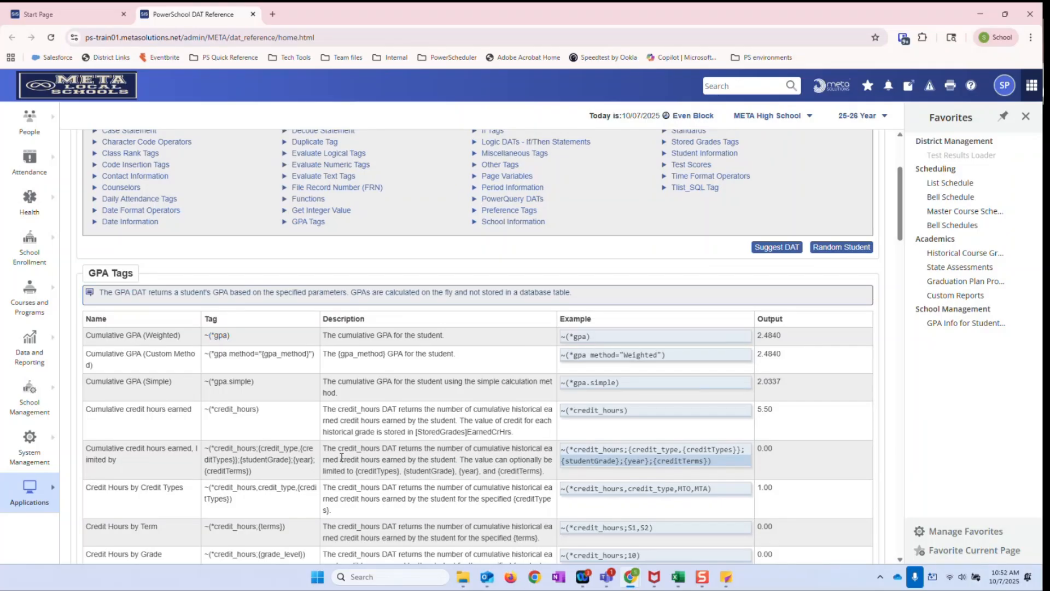
scroll(129, 434, down, 1)
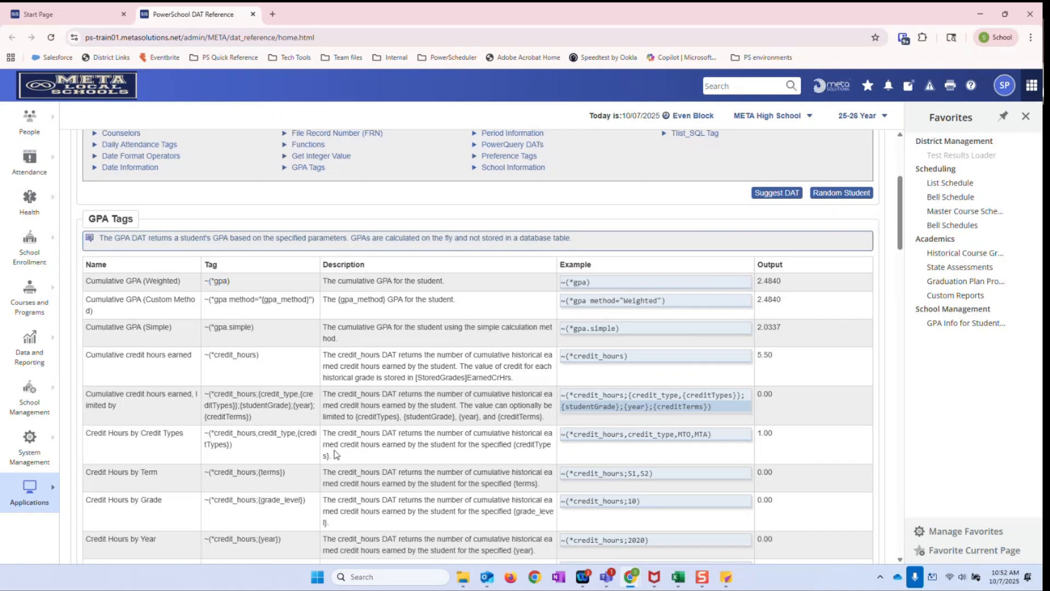
scroll(466, 459, up, 3)
scroll(467, 460, up, 1)
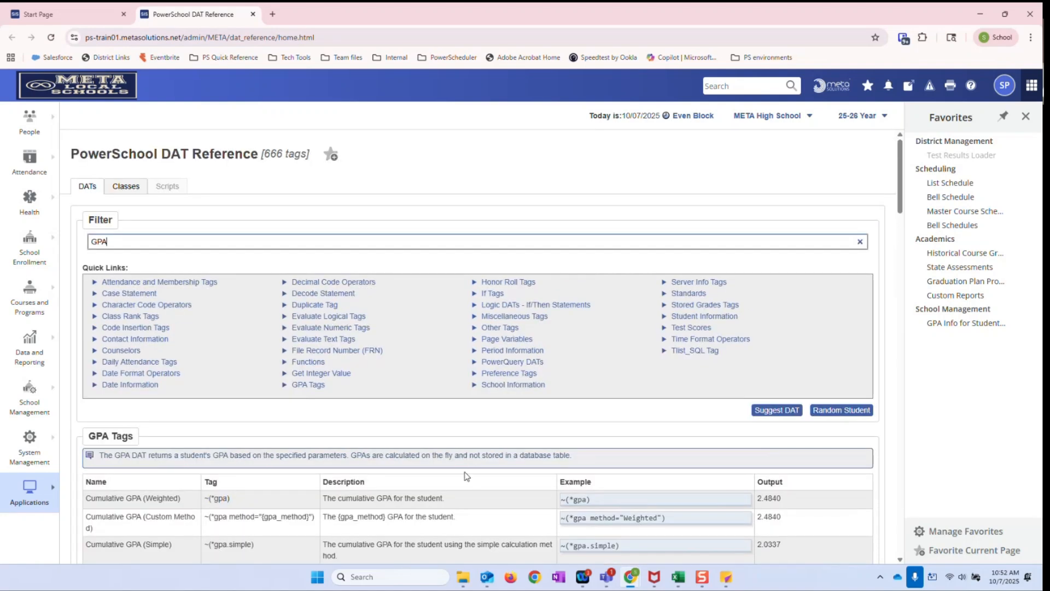
drag(666, 520, 559, 523)
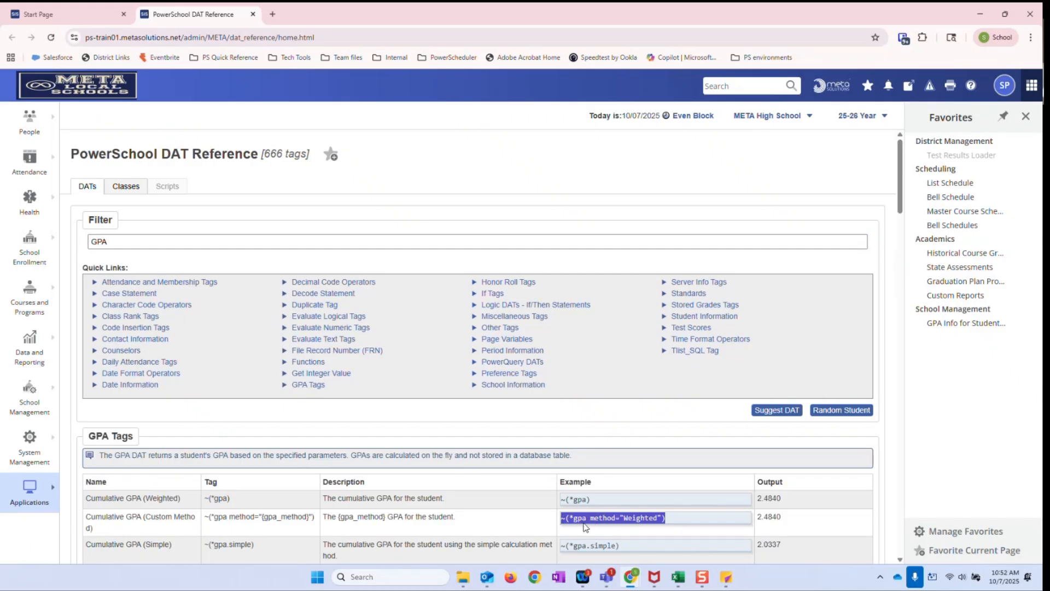
right_click(634, 522)
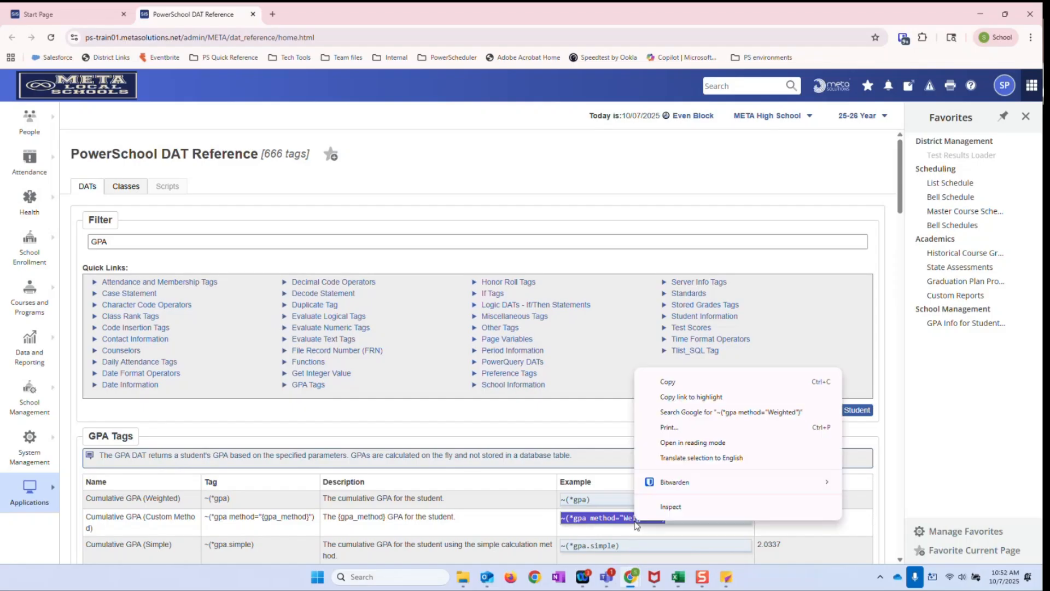
click(672, 382)
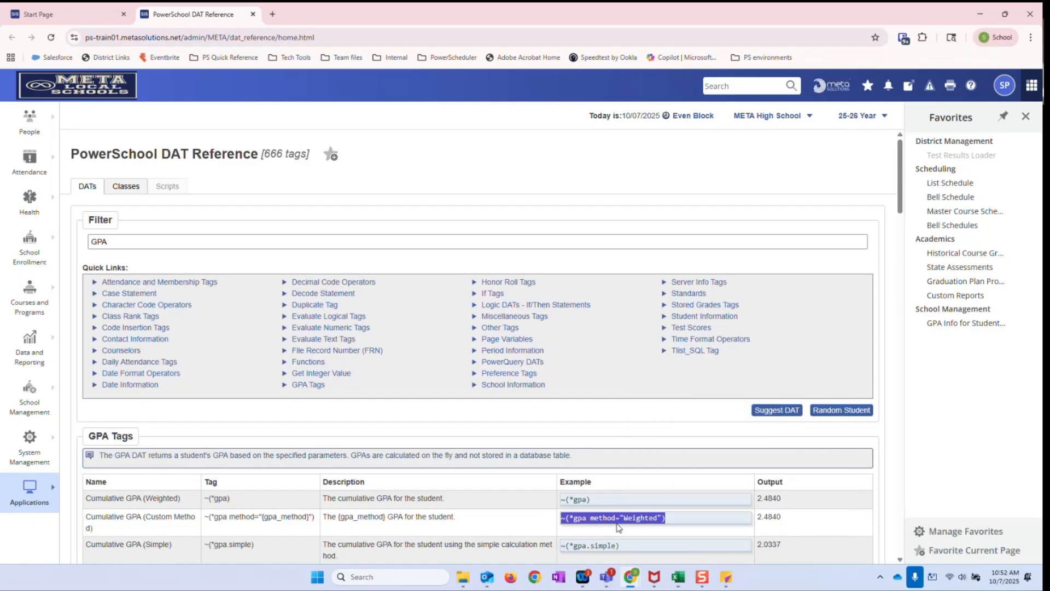
Go back to the Start Page and open the Custom Student List report for the current student selection
click(100, 96)
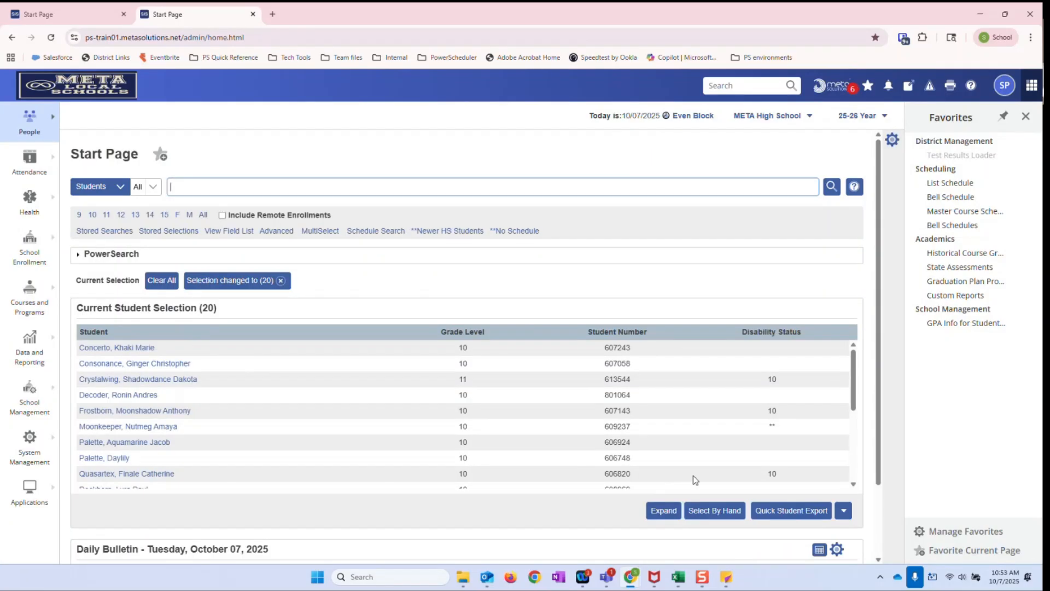
click(845, 511)
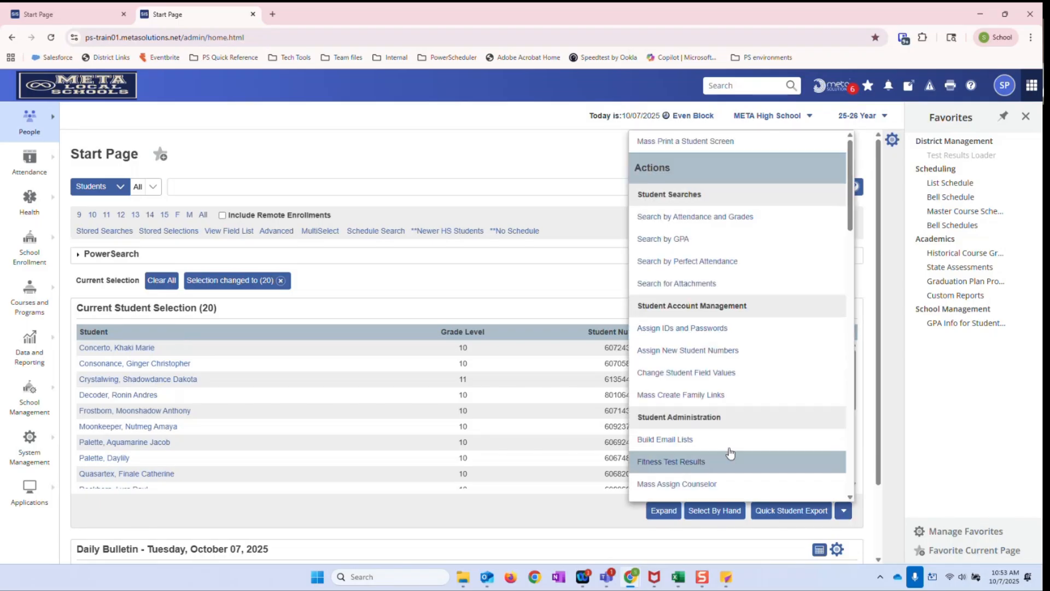
scroll(751, 388, down, 7)
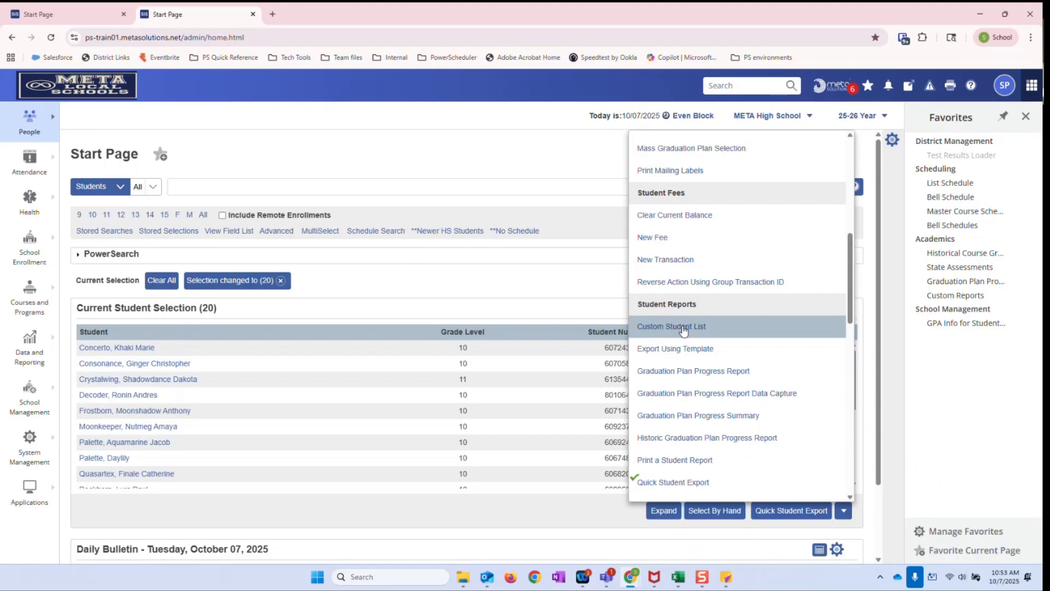
click(658, 329)
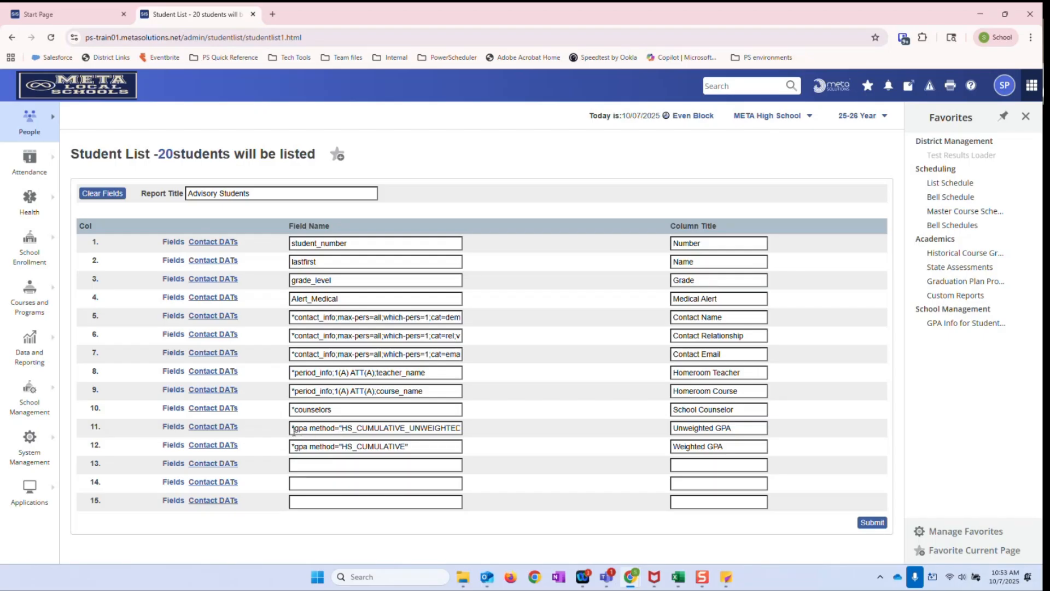
Examine the GPA method syntax in the Unweighted GPA and Weighted GPA columns, using HS_CUMULATIVE_UNWEIGHTED and HS_CUMULATIVE
drag(294, 432, 488, 438)
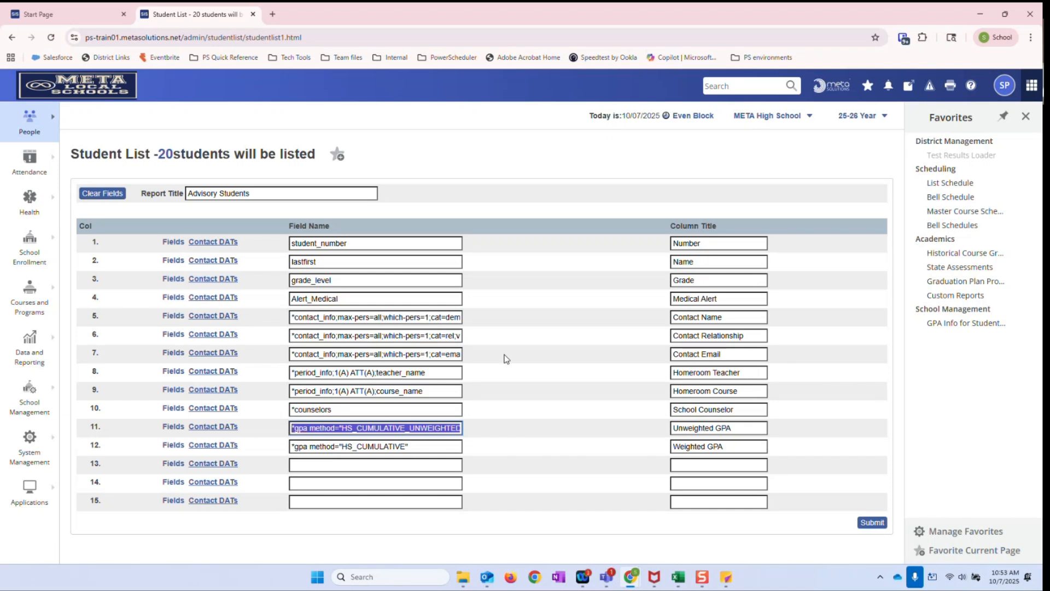
click(448, 428)
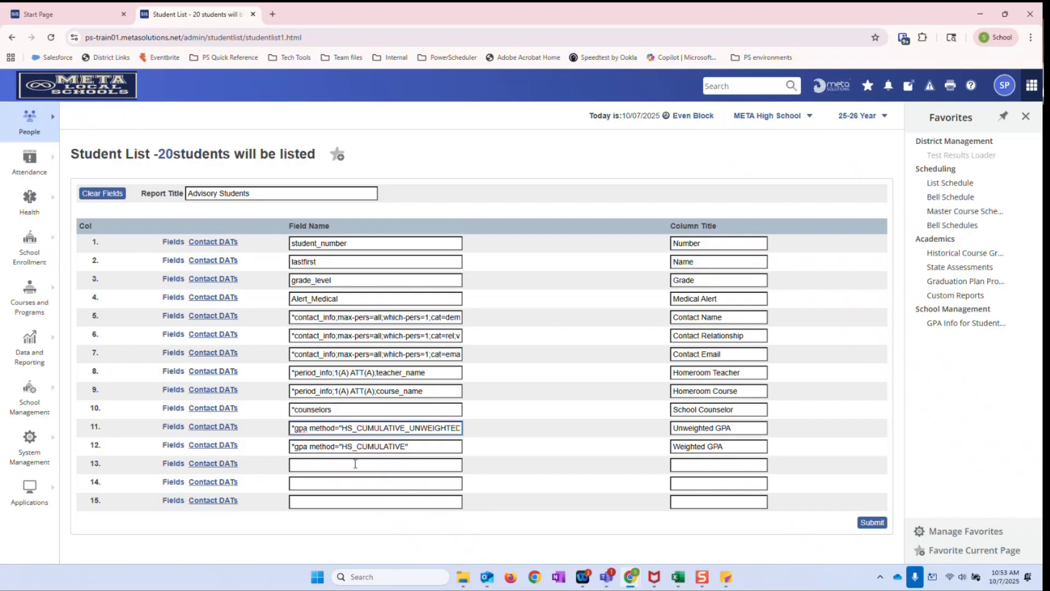
drag(344, 447, 406, 447)
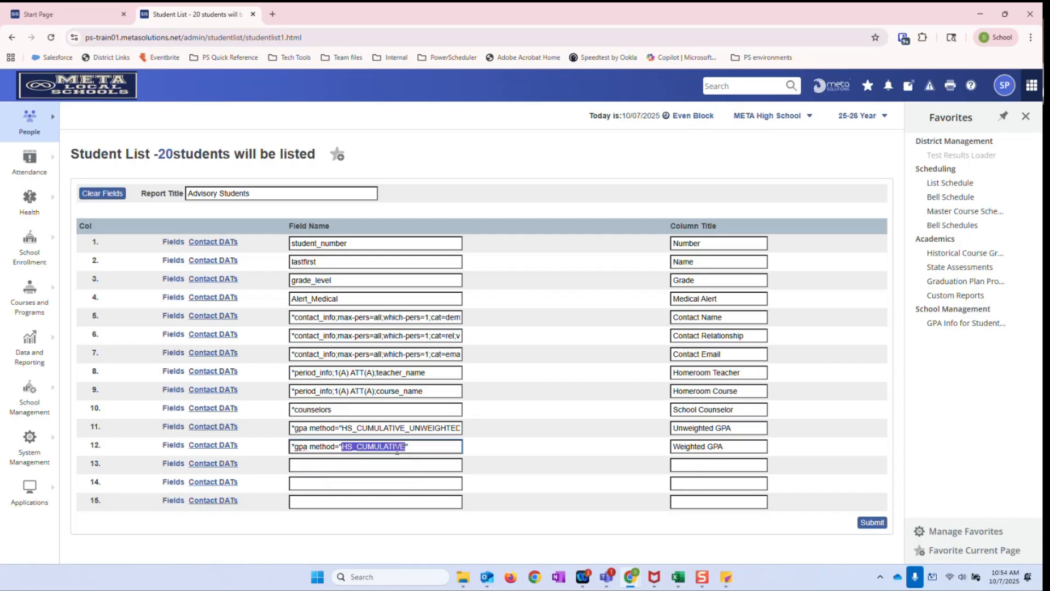
click(299, 448)
click(295, 428)
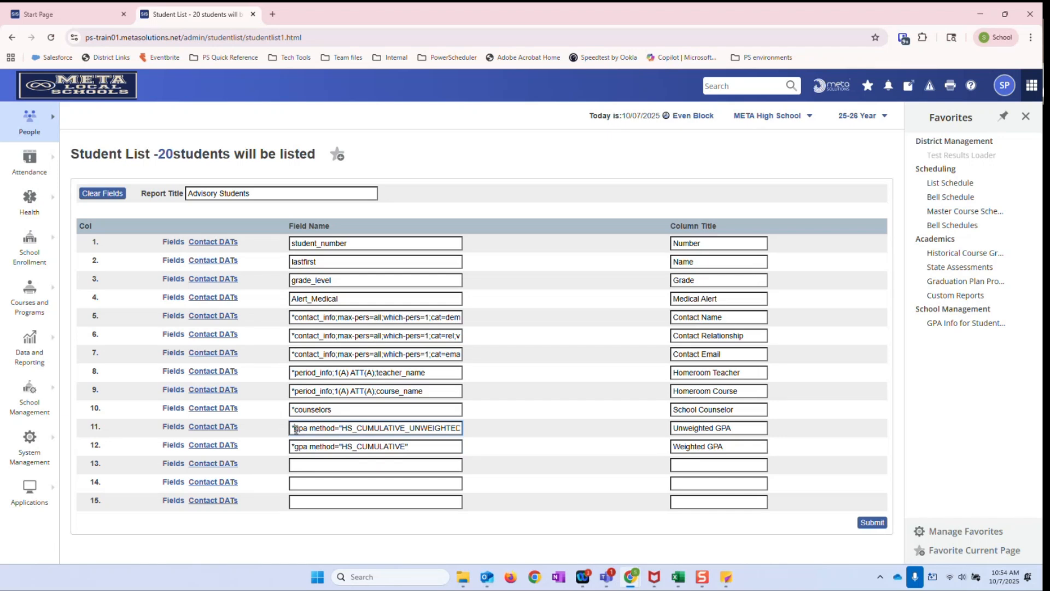
drag(296, 428, 463, 430)
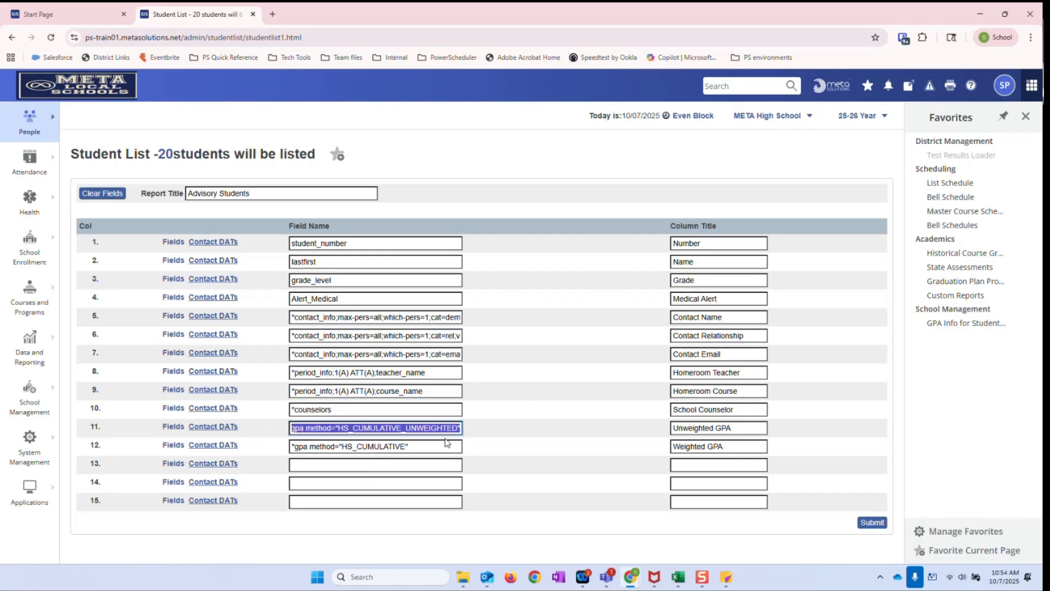
click(464, 430)
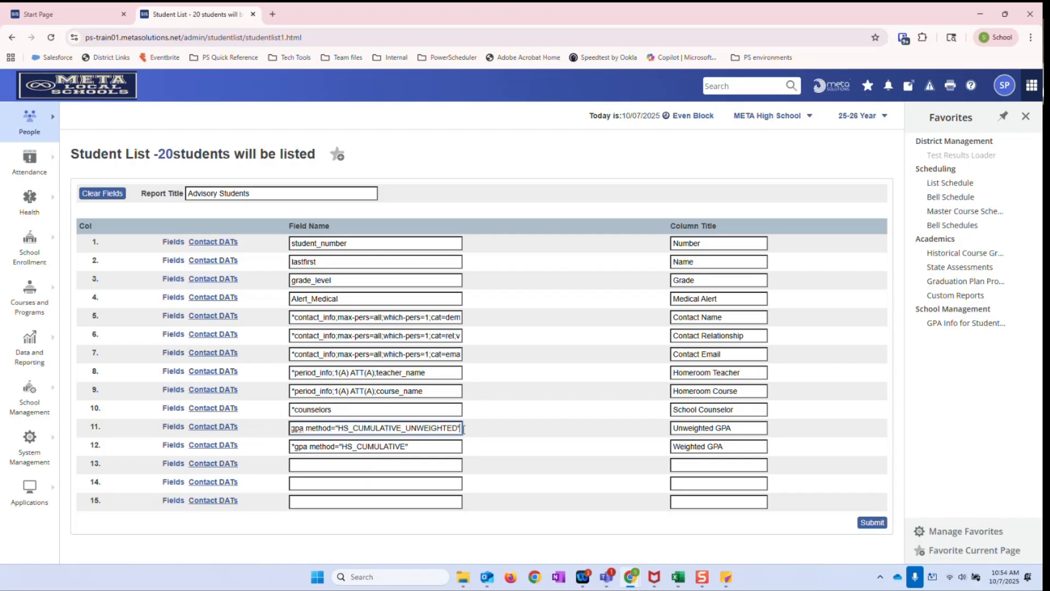
Check the full Unweighted GPA field syntax and generate the Advisory Students custom list
drag(365, 430, 298, 431)
click(295, 430)
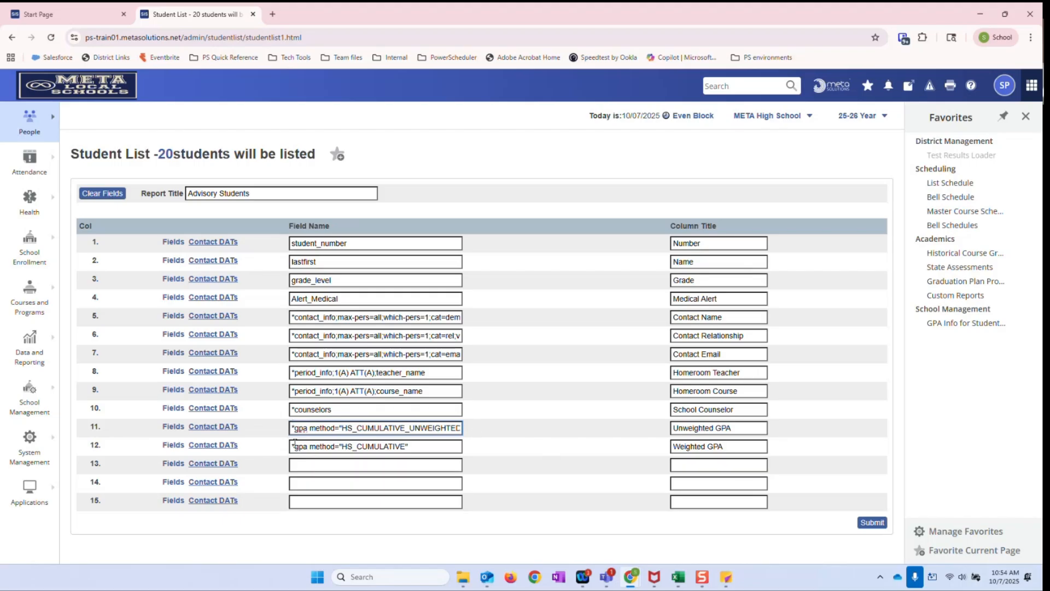
click(864, 528)
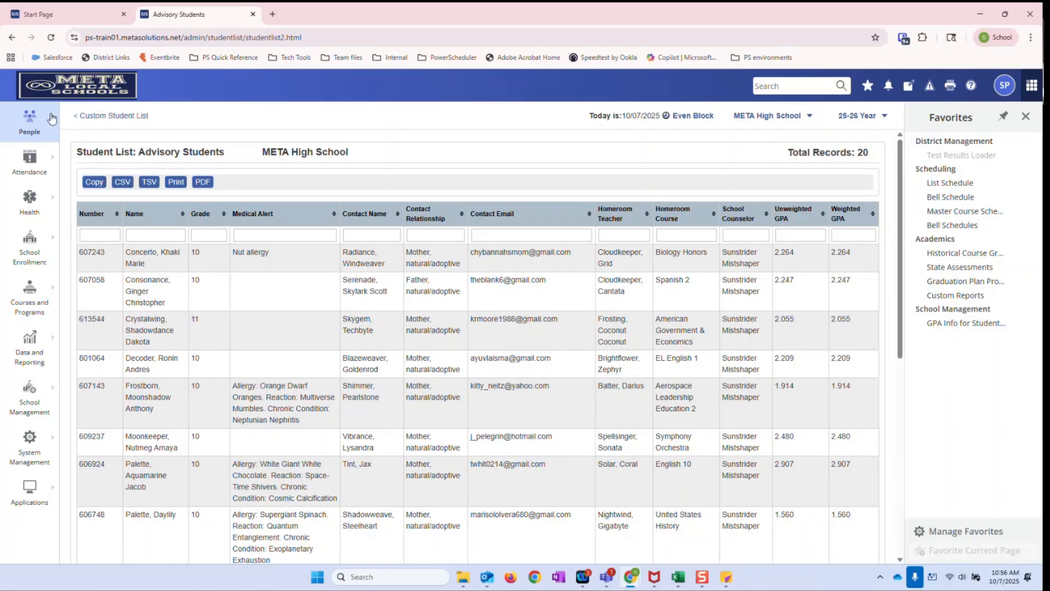
Return to the Start Page and open Quick Student Export for the current student selection
click(107, 118)
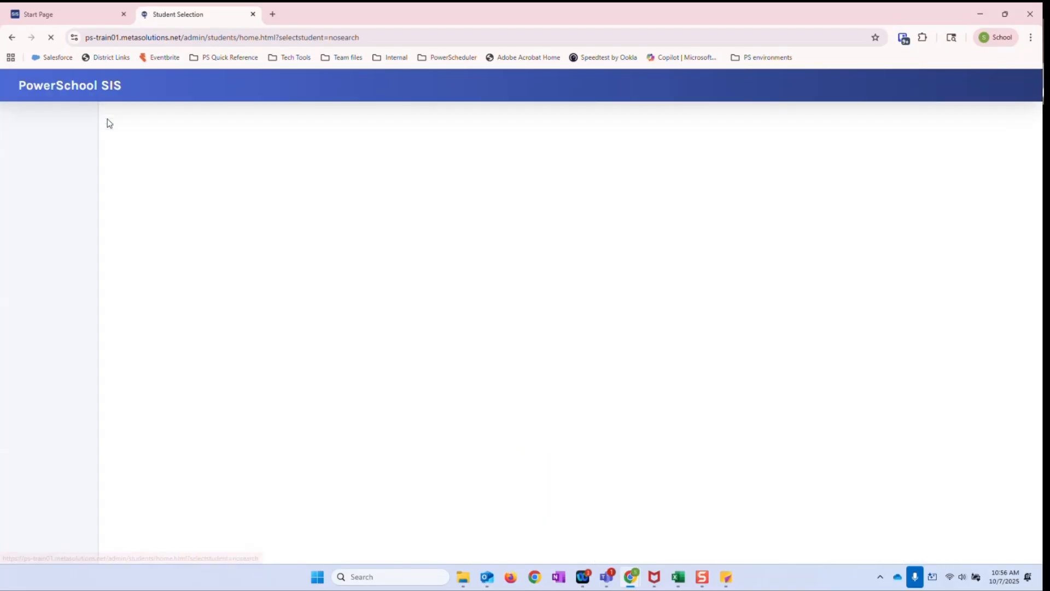
click(97, 97)
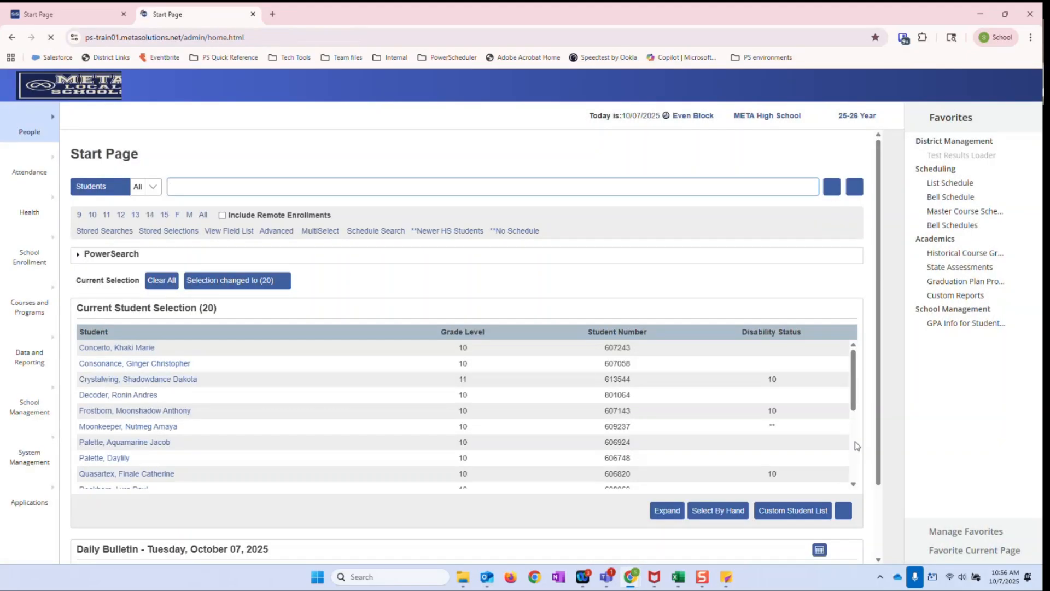
click(842, 513)
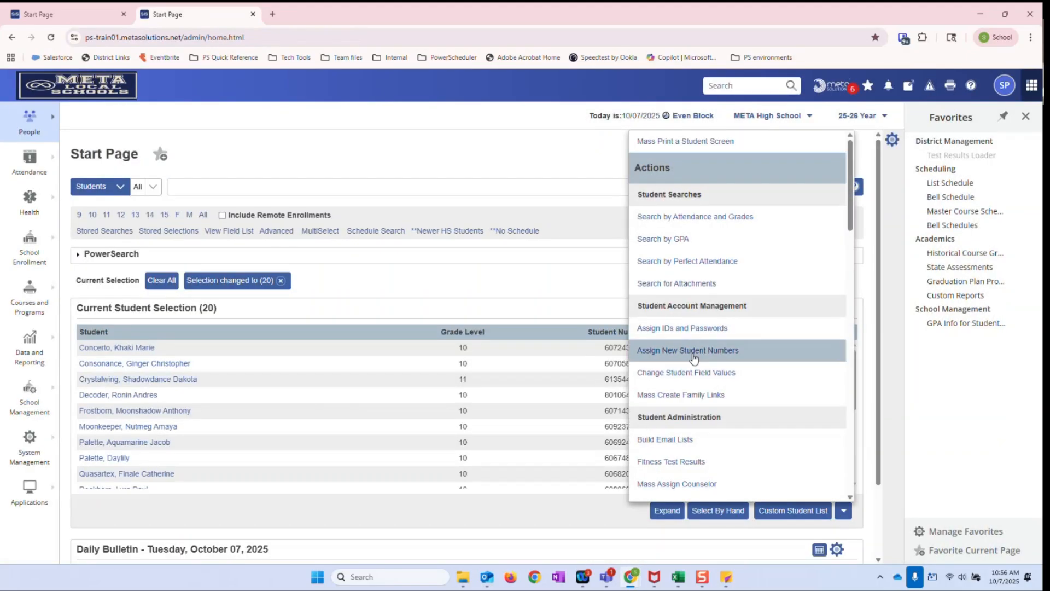
scroll(693, 356, down, 5)
scroll(693, 365, down, 3)
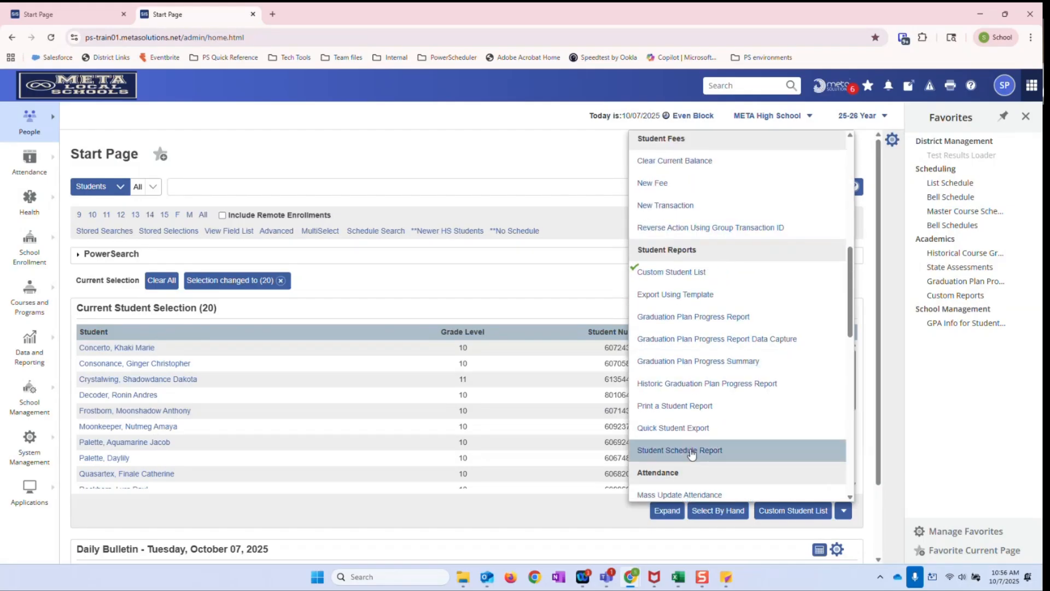
click(662, 432)
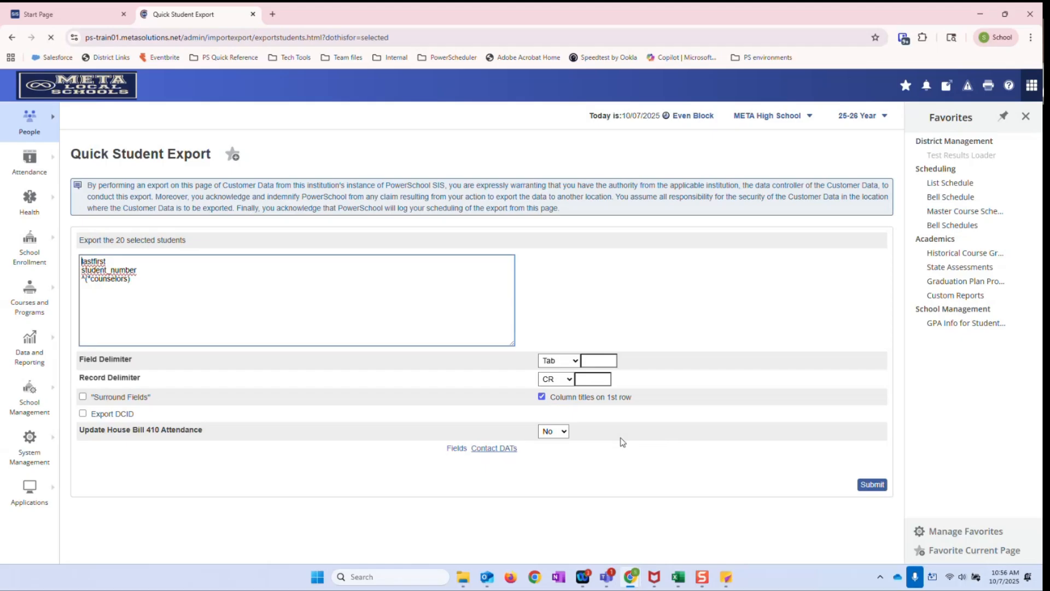
Replace the counselors line in the export fields with the GPA tag ^(*gpa method="HS_Cumulative")
drag(137, 280, 83, 283)
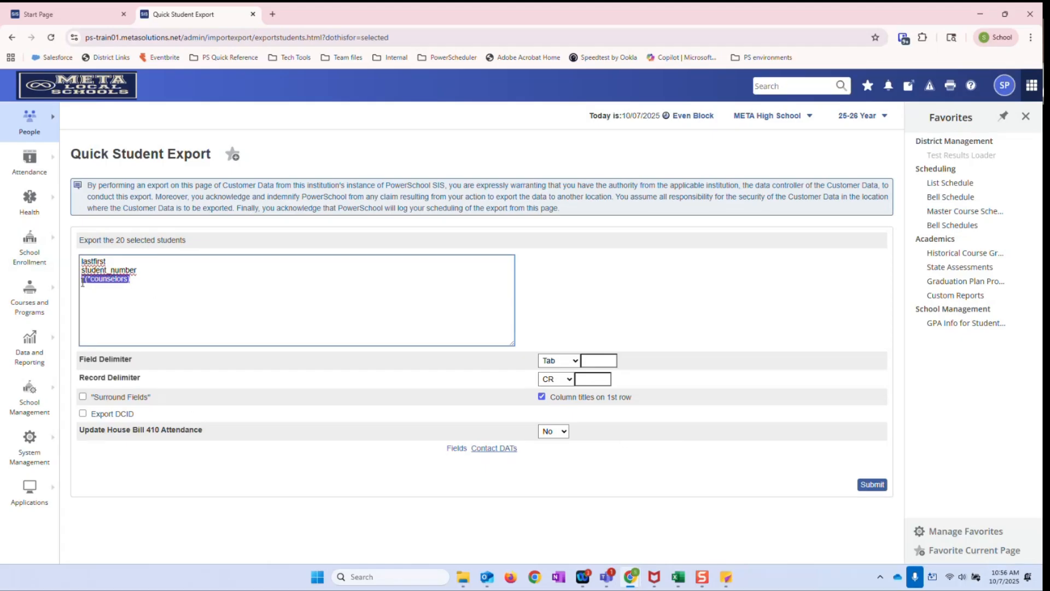
right_click(94, 279)
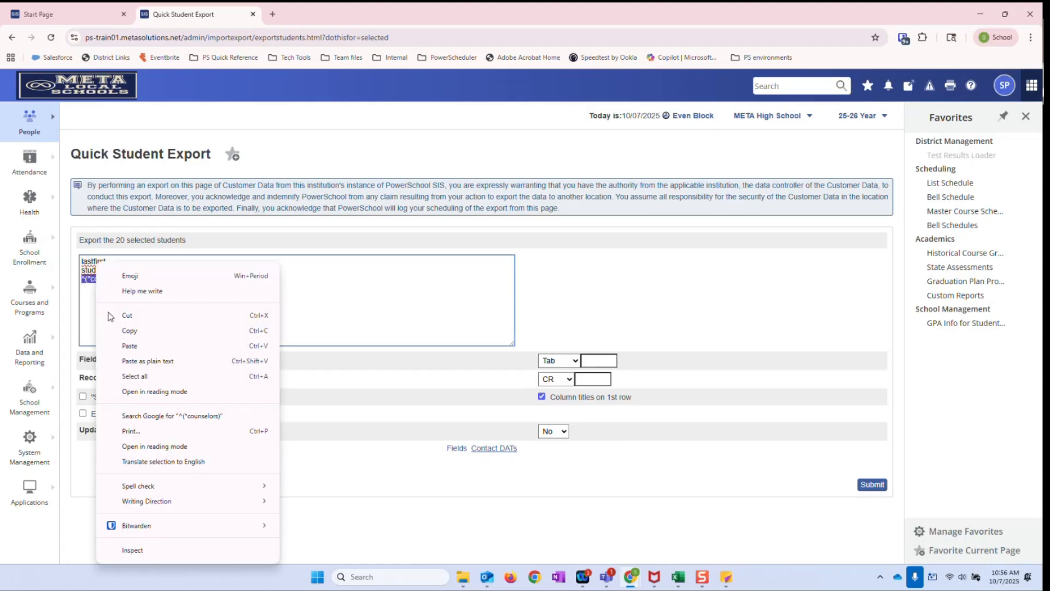
click(149, 361)
drag(86, 280, 81, 282)
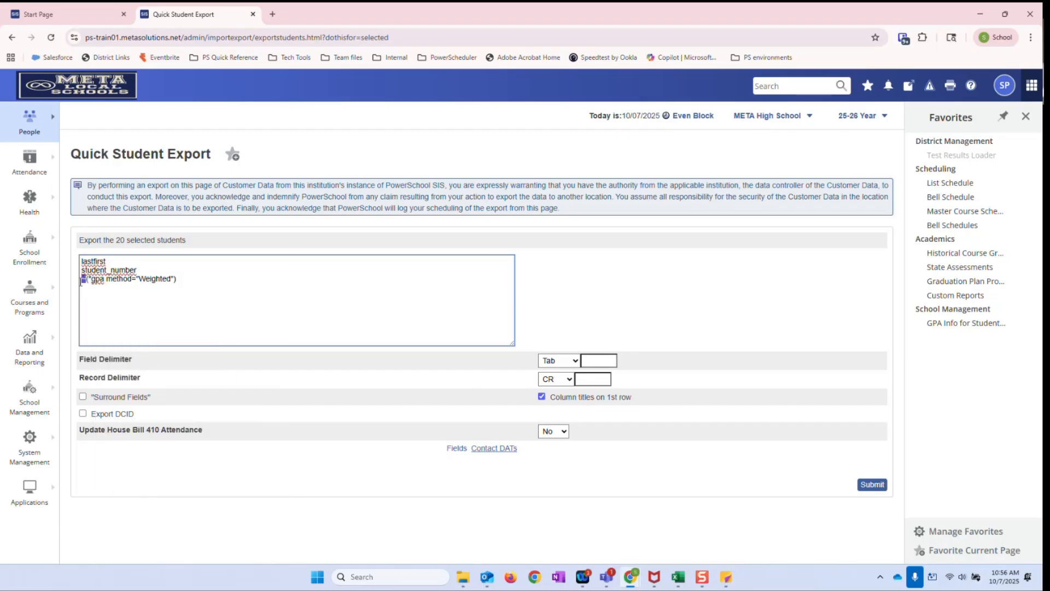
text(~)
drag(173, 280, 137, 278)
text(HS_Cumulat)
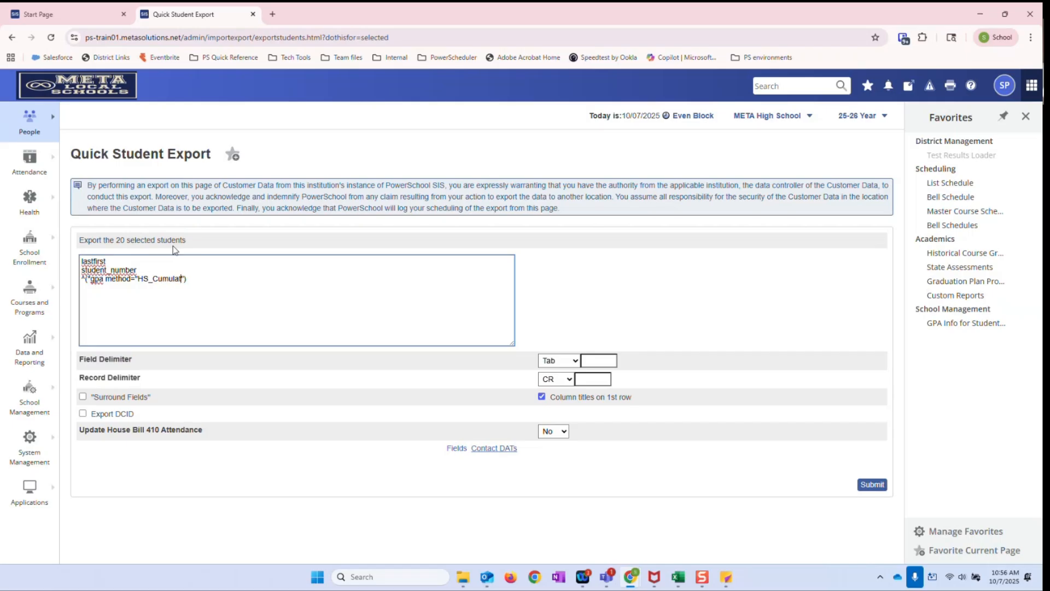
text(ive)
Run the export with "Surround Fields" enabled and open the downloaded student.export (3).text file in Excel
click(83, 396)
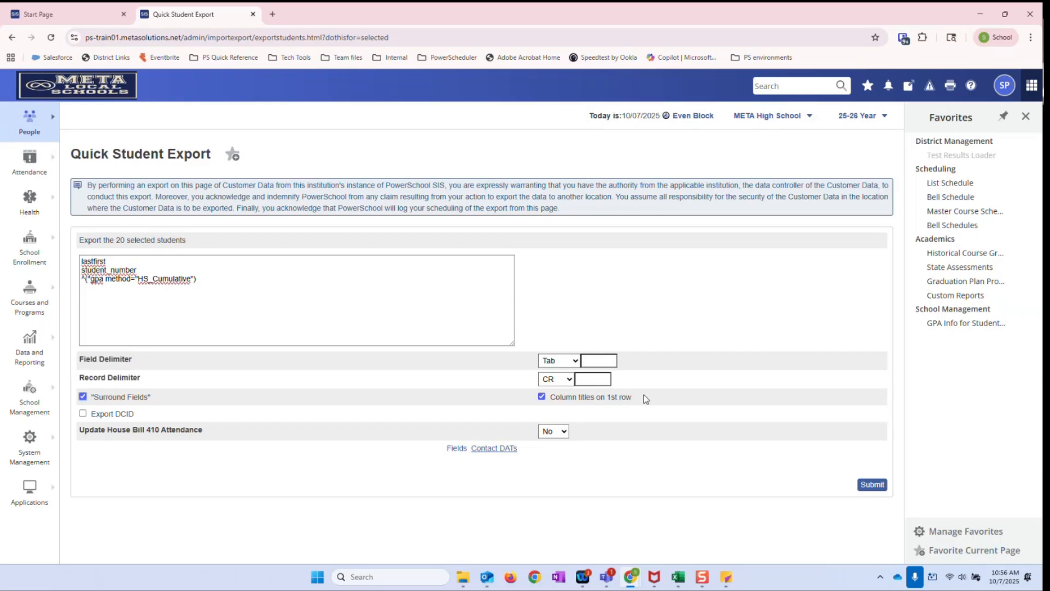
click(872, 485)
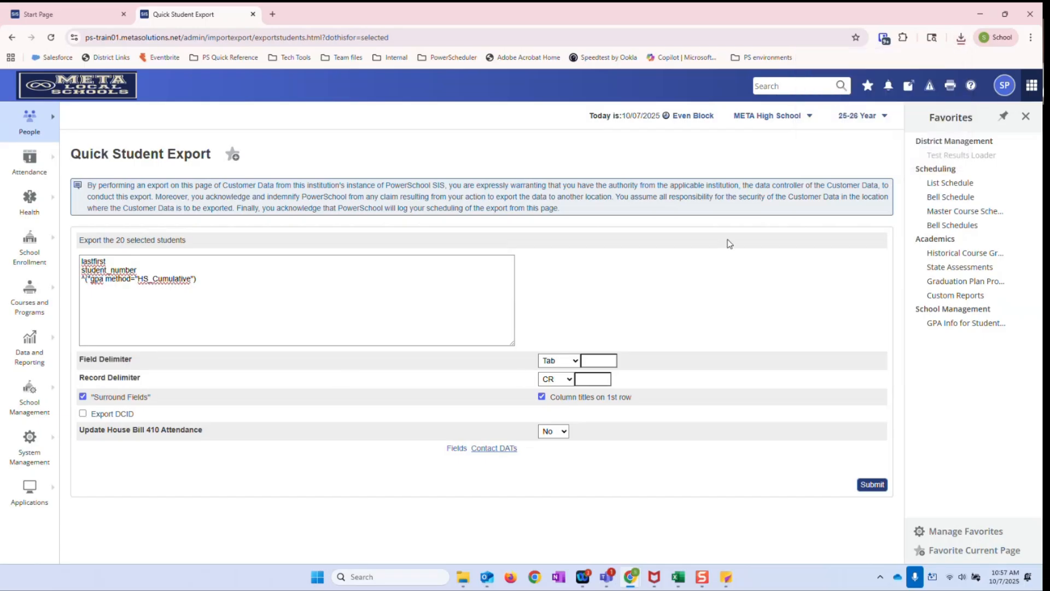
click(961, 37)
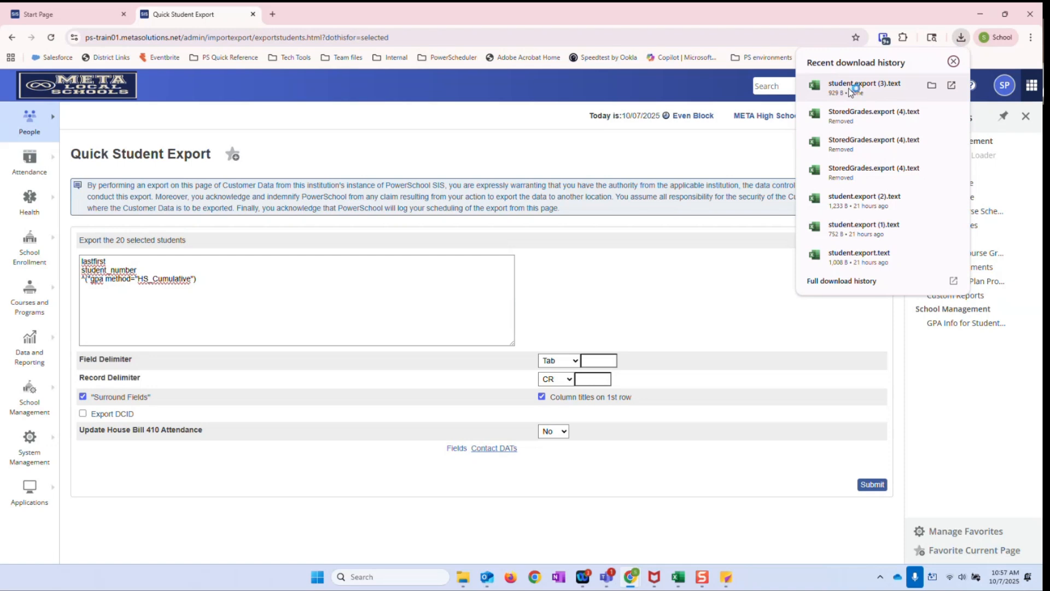
click(953, 61)
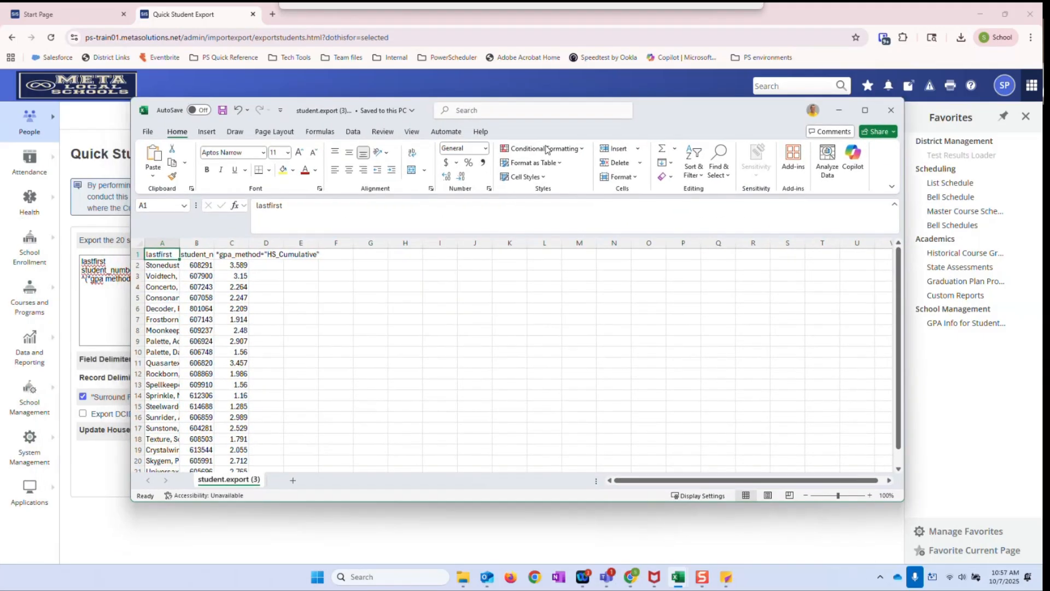
Fit columns A to C to their contents to review the exported GPAs, and minimize the workbook to return to PowerSchool
double_click(218, 239)
double_click(183, 239)
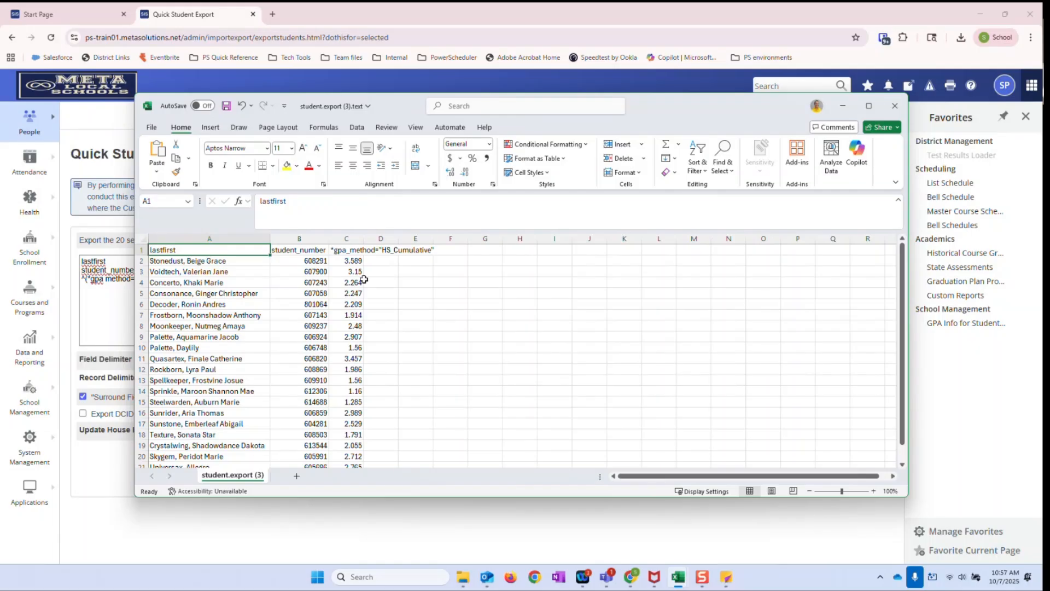
double_click(363, 239)
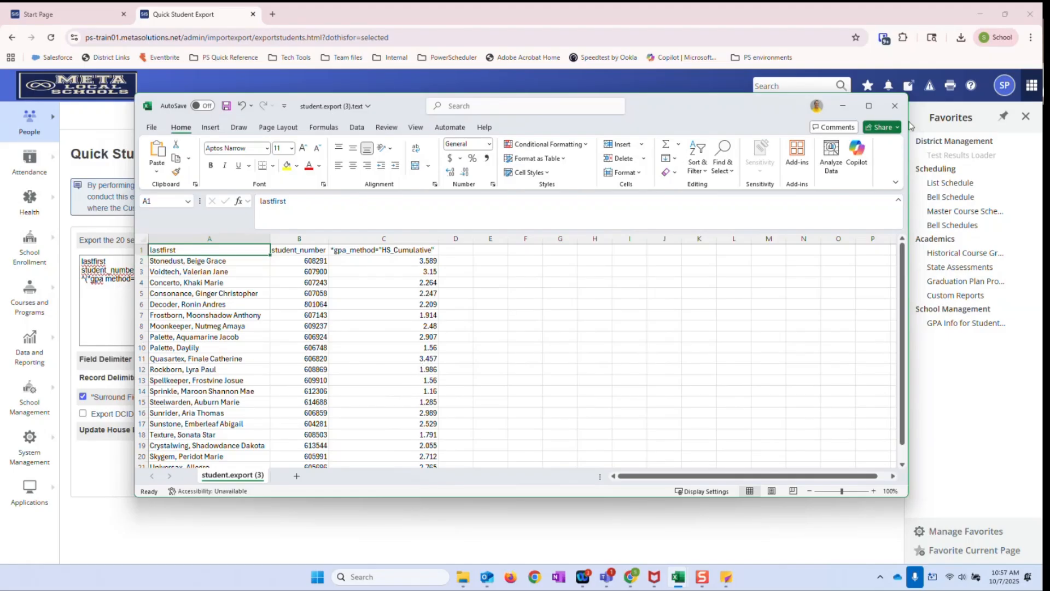
click(843, 106)
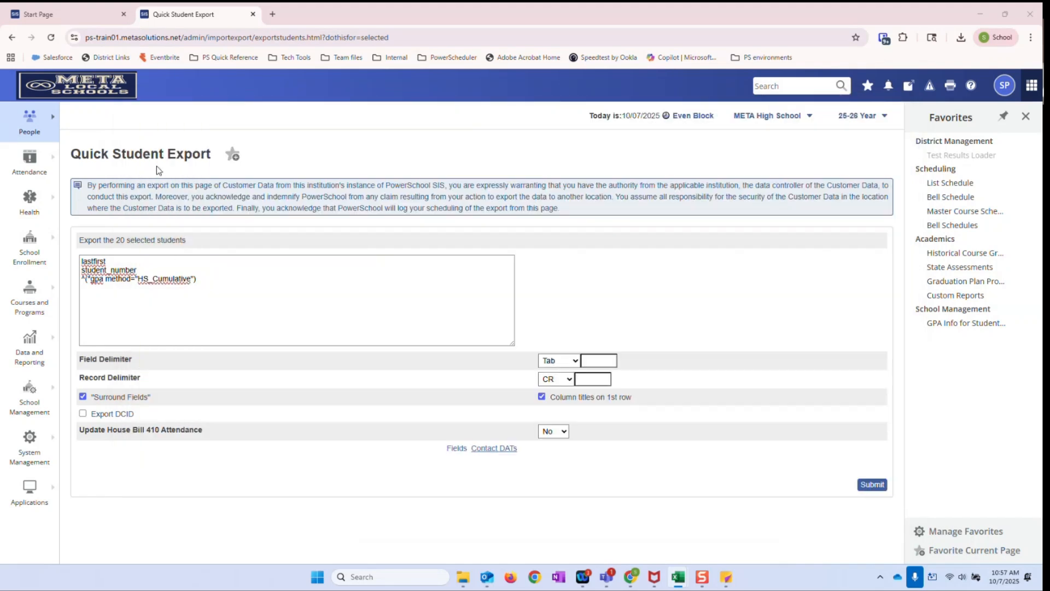